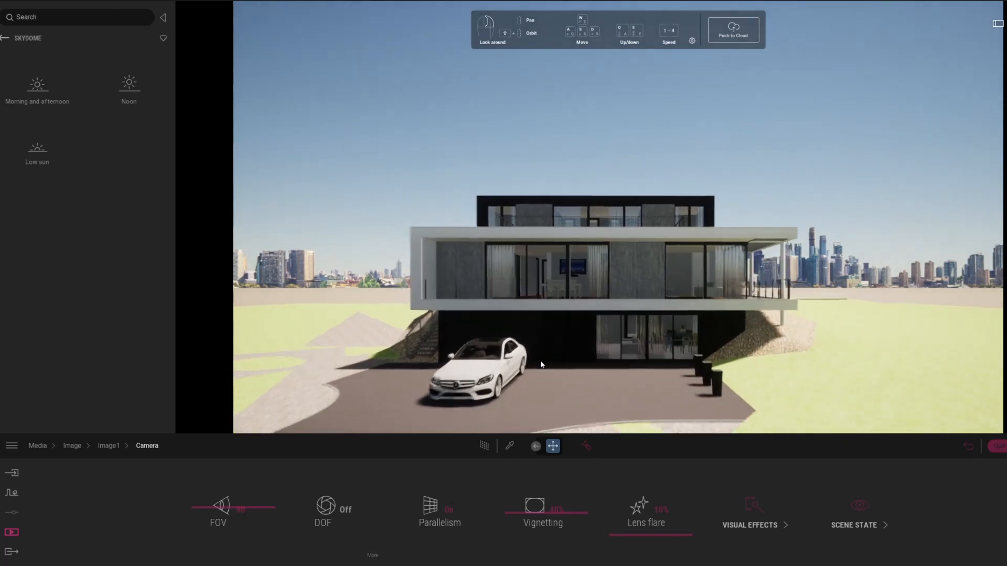
- Adjust the camera framing of the house front and update Image1 with this view
{"action": "right_click_drag", "start_coordinate": [540, 361], "coordinate": [526, 357]}
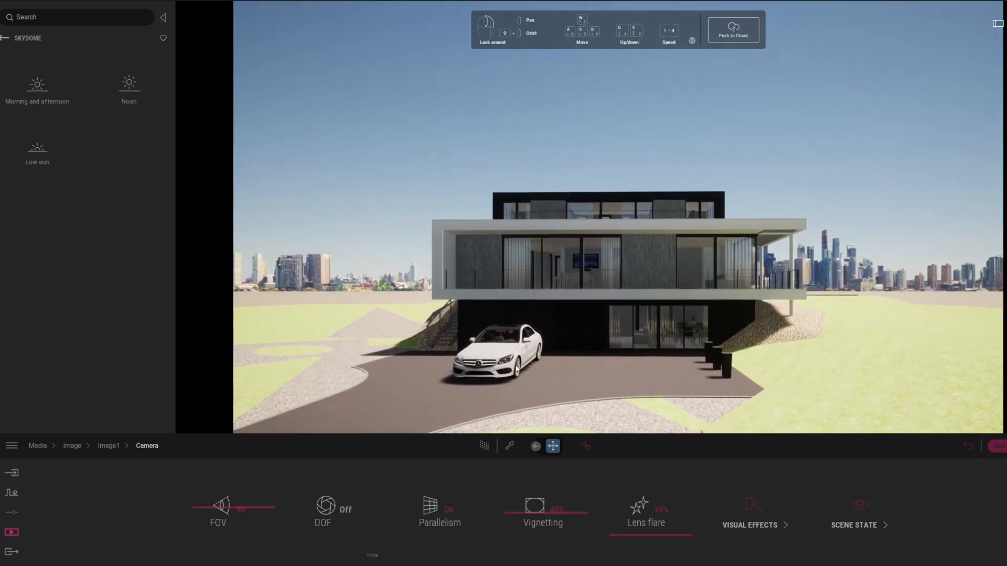
{"action": "mouse_move", "coordinate": [516, 368]}
{"action": "middle_mouse_down"}
{"action": "mouse_move", "coordinate": [498, 375]}
{"action": "mouse_move", "coordinate": [506, 376]}
{"action": "middle_mouse_up"}
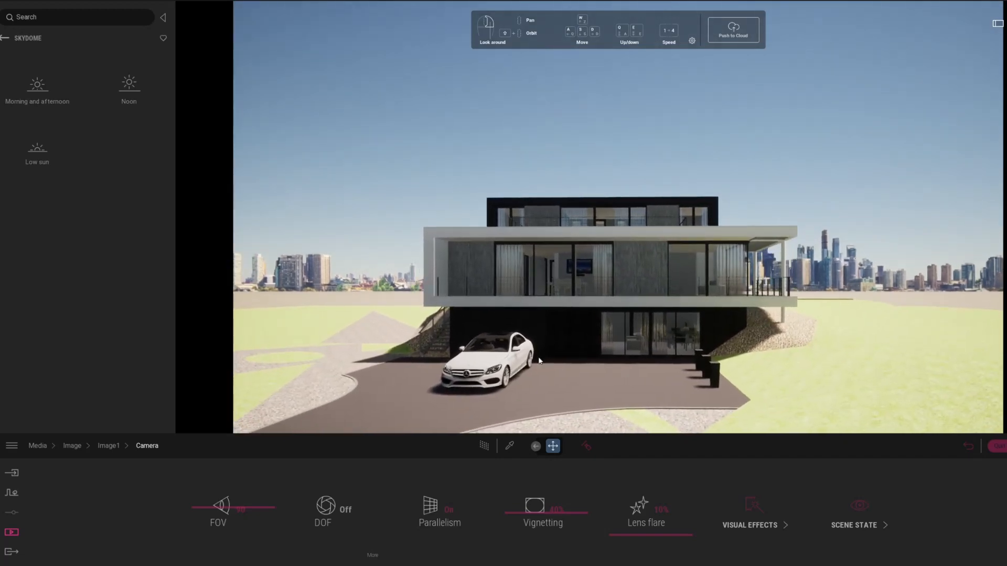
{"action": "left_click", "coordinate": [78, 446]}
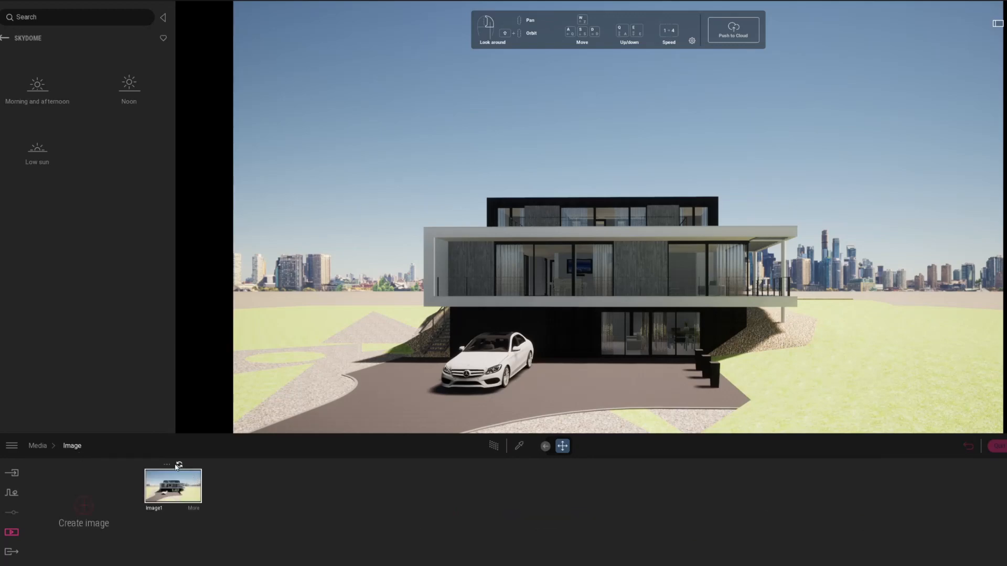
{"action": "left_click", "coordinate": [179, 465]}
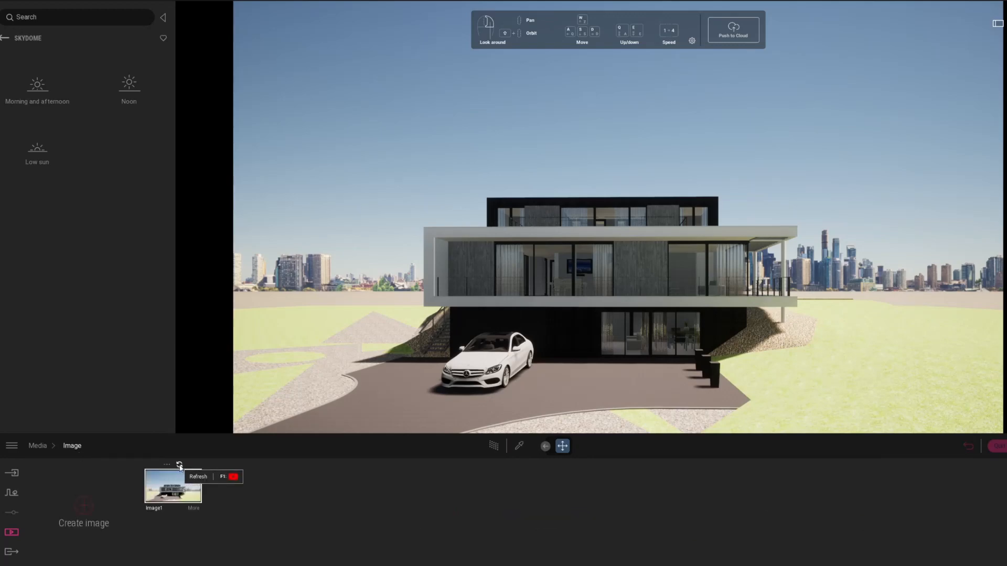
- Turn on the skydome in Image1's lighting settings and open the skydome options
{"action": "left_click", "coordinate": [193, 509]}
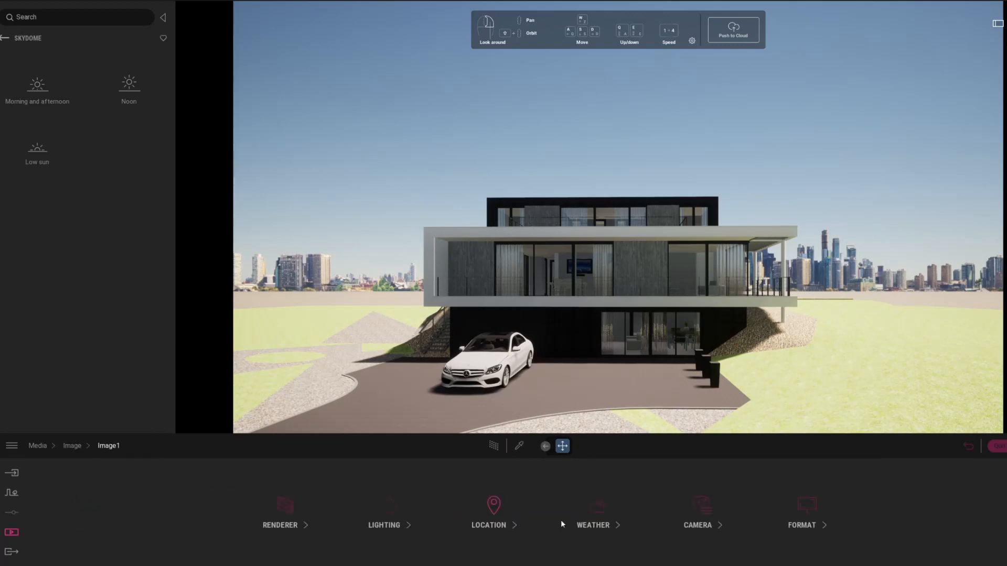
{"action": "left_click", "coordinate": [402, 518]}
{"action": "left_click", "coordinate": [290, 511]}
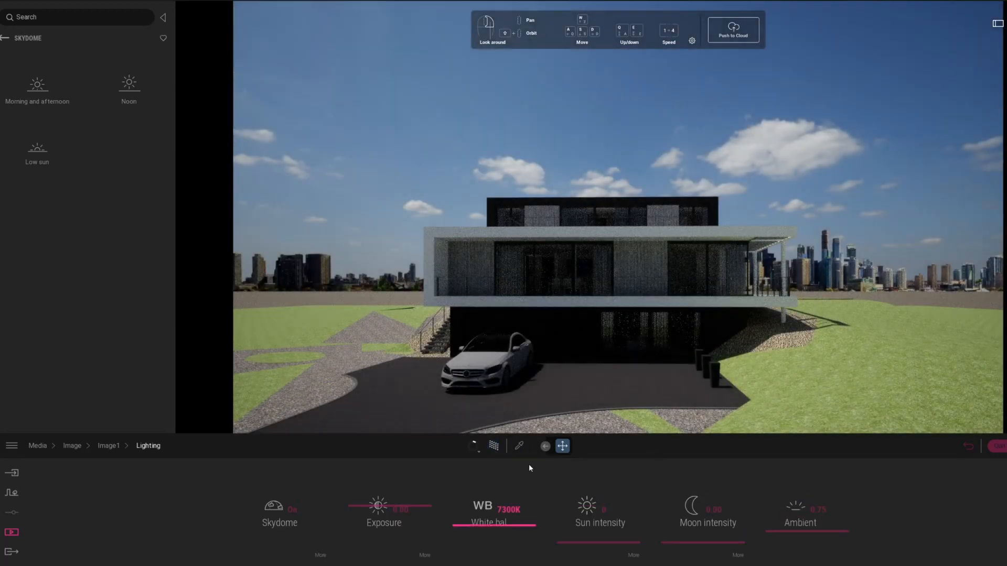
{"action": "left_click", "coordinate": [321, 554]}
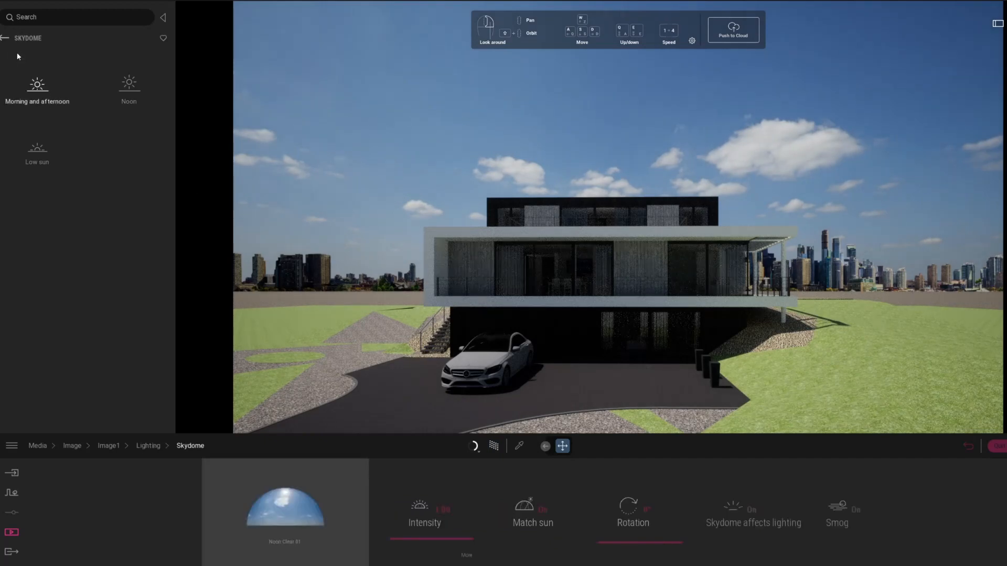
- Apply the clear morning and afternoon skydome MoAf Clear 14 and set its rotation to 237°
{"action": "left_click", "coordinate": [41, 90]}
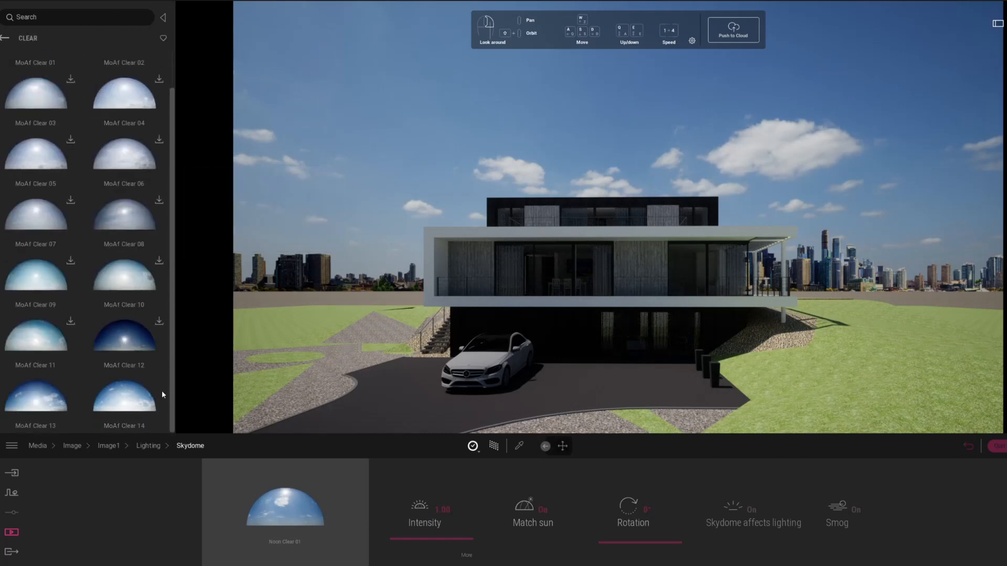
{"action": "left_click", "coordinate": [124, 405]}
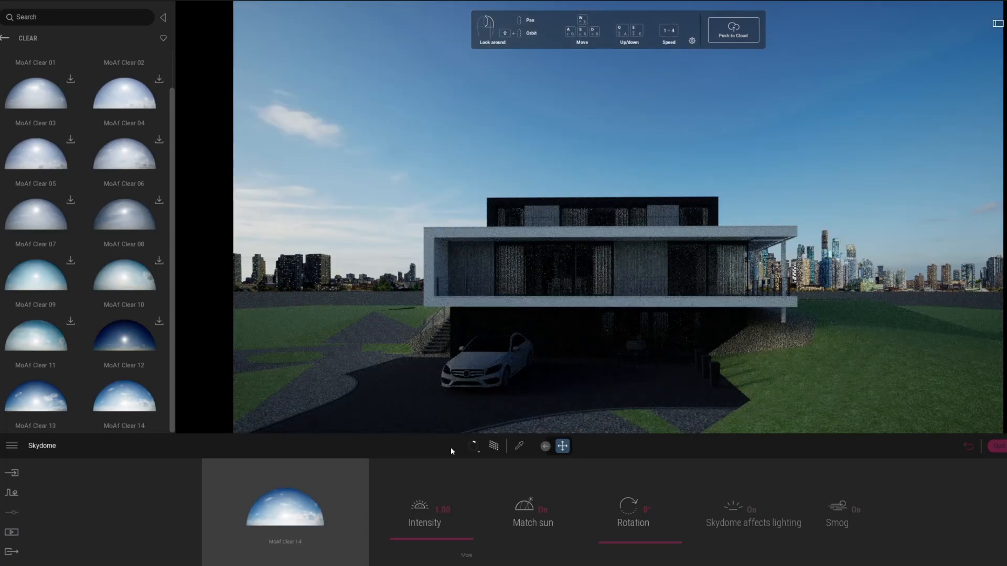
{"action": "left_click_drag", "start_coordinate": [631, 528], "coordinate": [635, 493]}
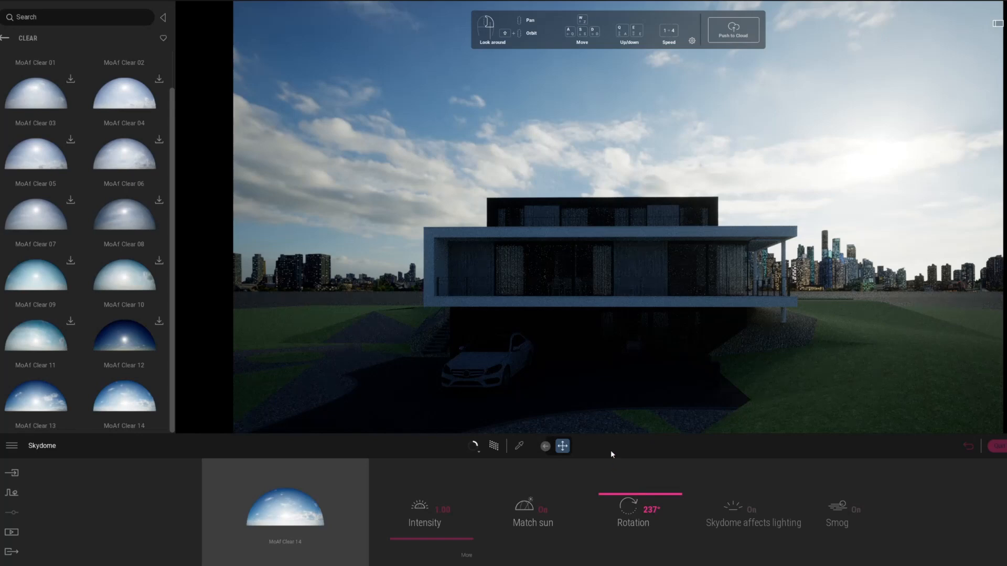
{"action": "left_click", "coordinate": [4, 37]}
- Pick the white car's body material and set its reflection to 72%, previewing it with the Path Tracer
{"action": "left_click_drag", "start_coordinate": [479, 271], "coordinate": [506, 295]}
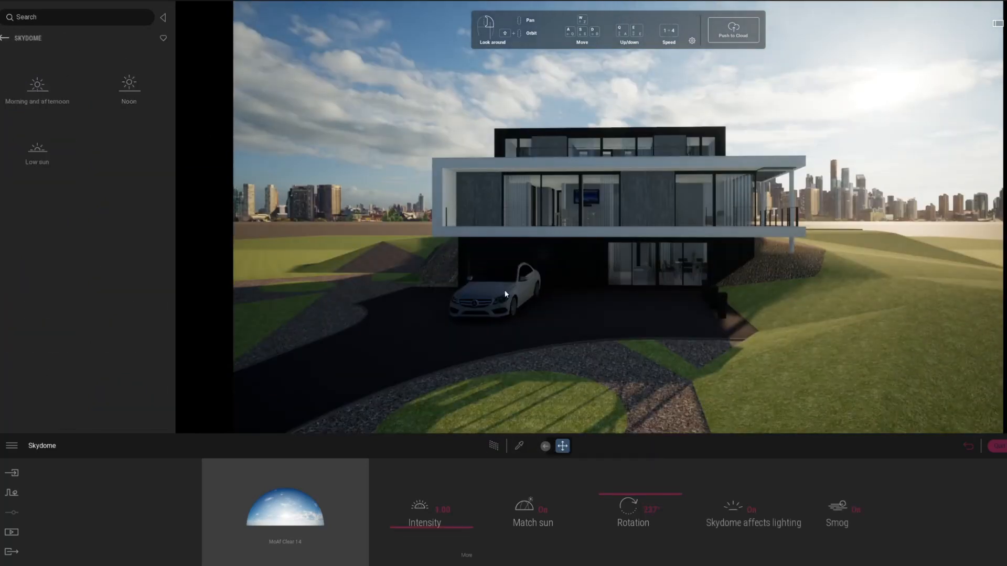
{"action": "left_click", "coordinate": [519, 445]}
{"action": "key", "text": "w"}
{"action": "right_click_drag", "start_coordinate": [508, 333], "coordinate": [447, 353]}
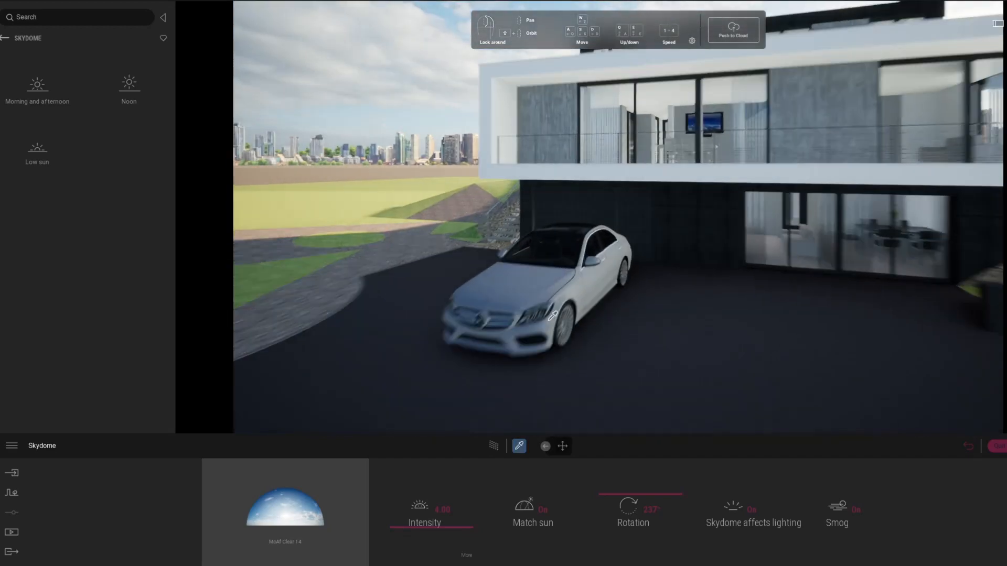
{"action": "left_click", "coordinate": [563, 349]}
{"action": "left_click", "coordinate": [474, 445]}
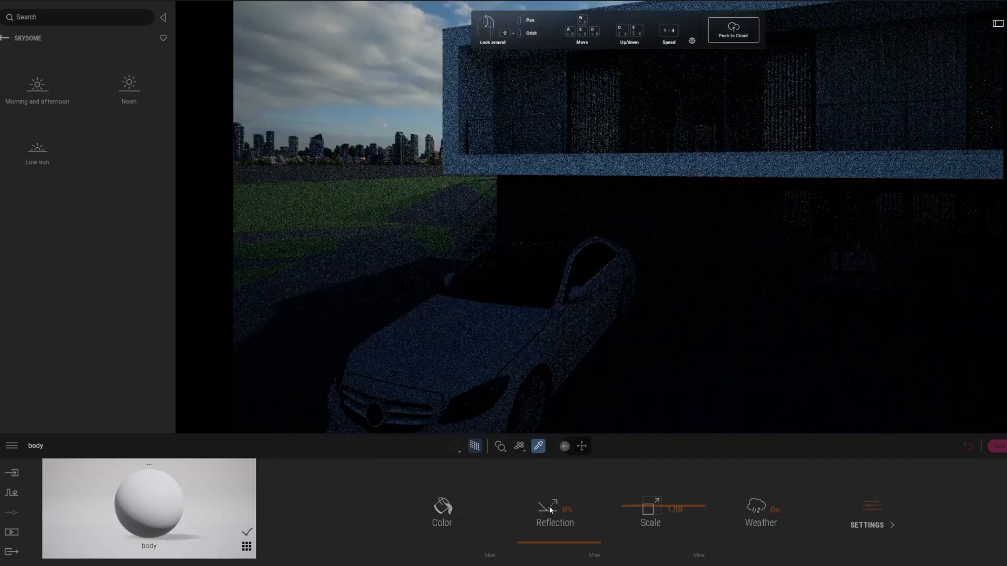
{"action": "mouse_move", "coordinate": [549, 505]}
{"action": "left_mouse_down"}
{"action": "mouse_move", "coordinate": [554, 477]}
{"action": "mouse_move", "coordinate": [548, 491]}
{"action": "left_mouse_up"}
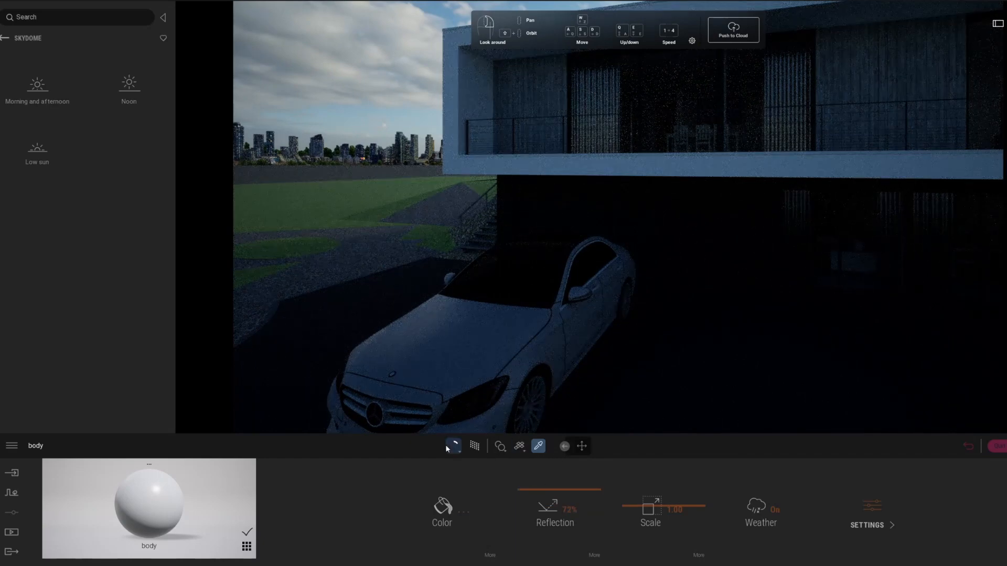
{"action": "mouse_move", "coordinate": [452, 447]}
- Pick the wood lumber cladding on the upper facade and set its reflection to 44%
{"action": "right_click_drag", "start_coordinate": [607, 292], "coordinate": [858, 187]}
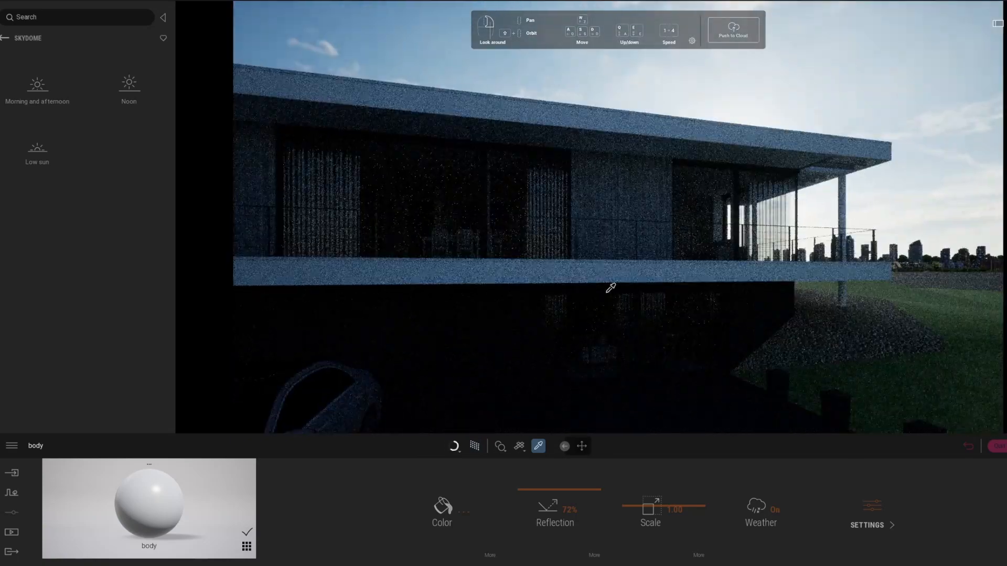
{"action": "left_click", "coordinate": [611, 208]}
{"action": "left_click", "coordinate": [540, 525]}
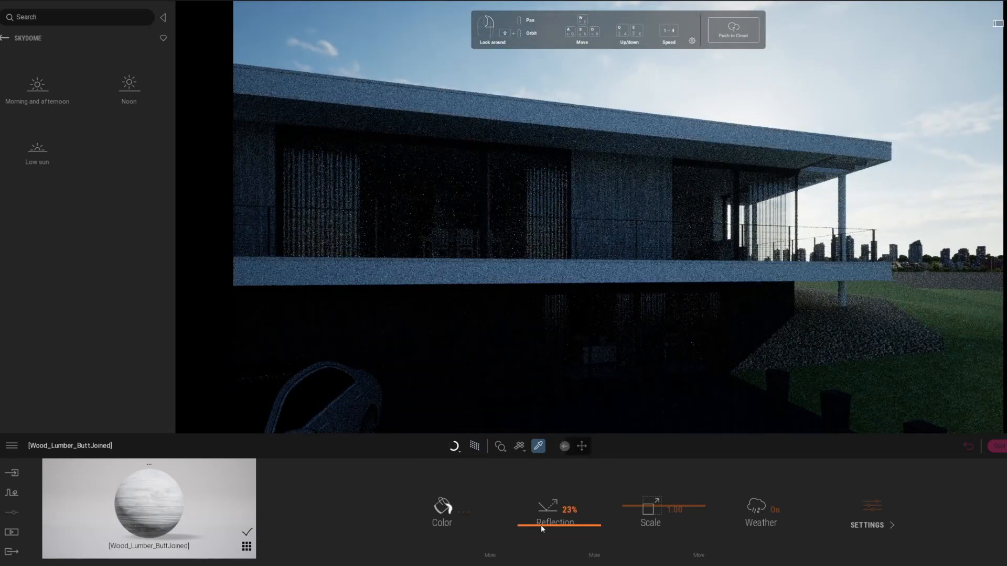
{"action": "left_click", "coordinate": [538, 511]}
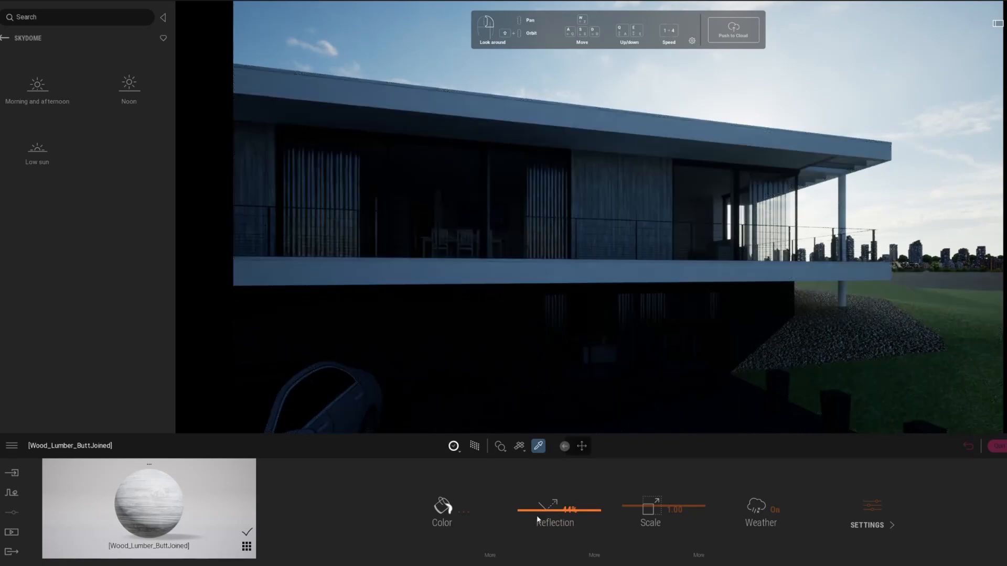
- Set the reflection of the white stucco cladding on the floor slab to 64% and turn off the Path Tracer
{"action": "left_click", "coordinate": [596, 273]}
{"action": "left_click", "coordinate": [531, 511]}
{"action": "left_click", "coordinate": [532, 495]}
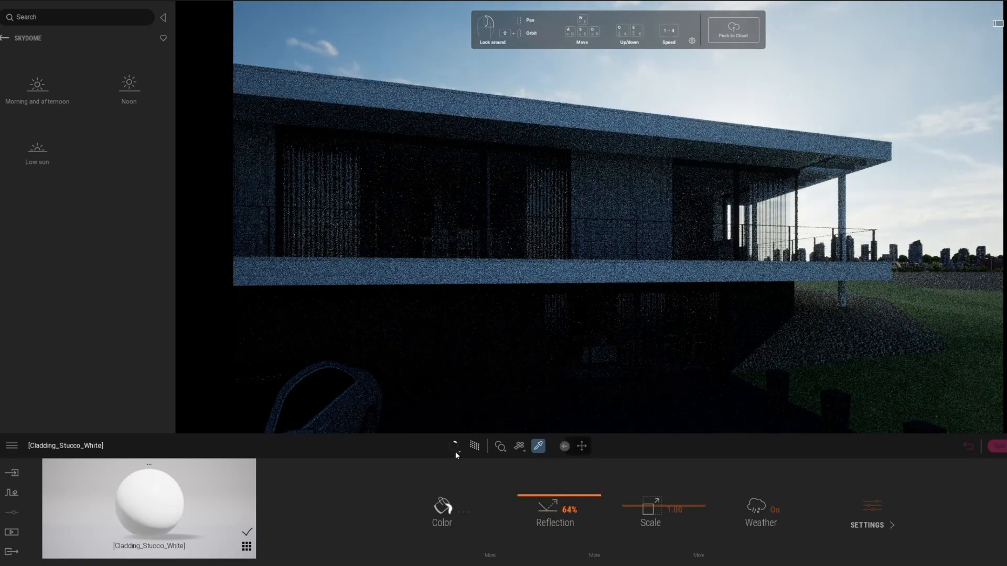
{"action": "left_click", "coordinate": [474, 447]}
- Apply the Reflective glass material from the library to the house windows and preview the scene with the Path Tracer
{"action": "middle_click_drag", "start_coordinate": [504, 314], "coordinate": [572, 356], "text": "shift"}
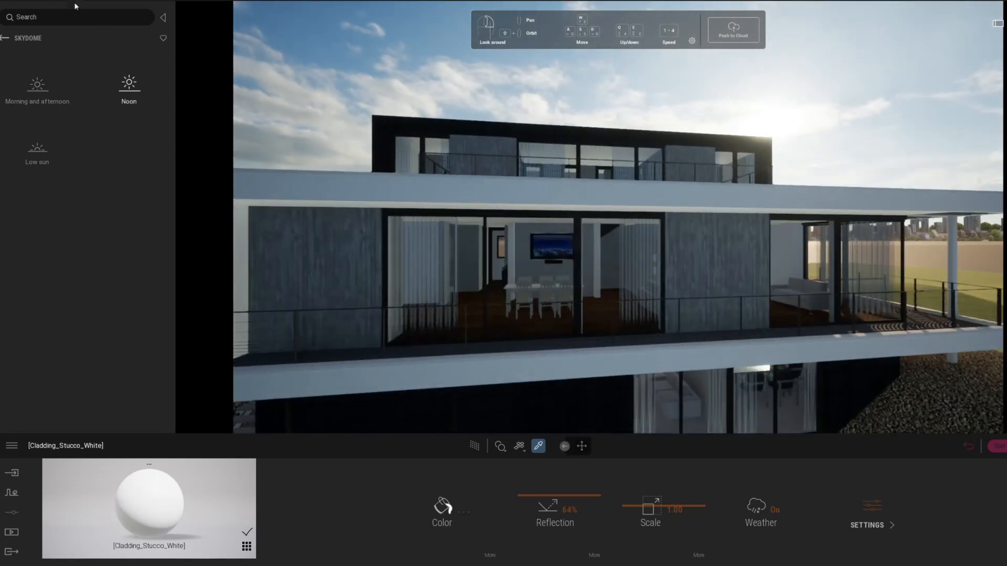
{"action": "left_click", "coordinate": [5, 38]}
{"action": "left_click", "coordinate": [45, 84]}
{"action": "mouse_move", "coordinate": [46, 83]}
{"action": "left_click_drag", "start_coordinate": [124, 74], "coordinate": [548, 316]}
{"action": "left_click_drag", "start_coordinate": [589, 532], "coordinate": [598, 531]}
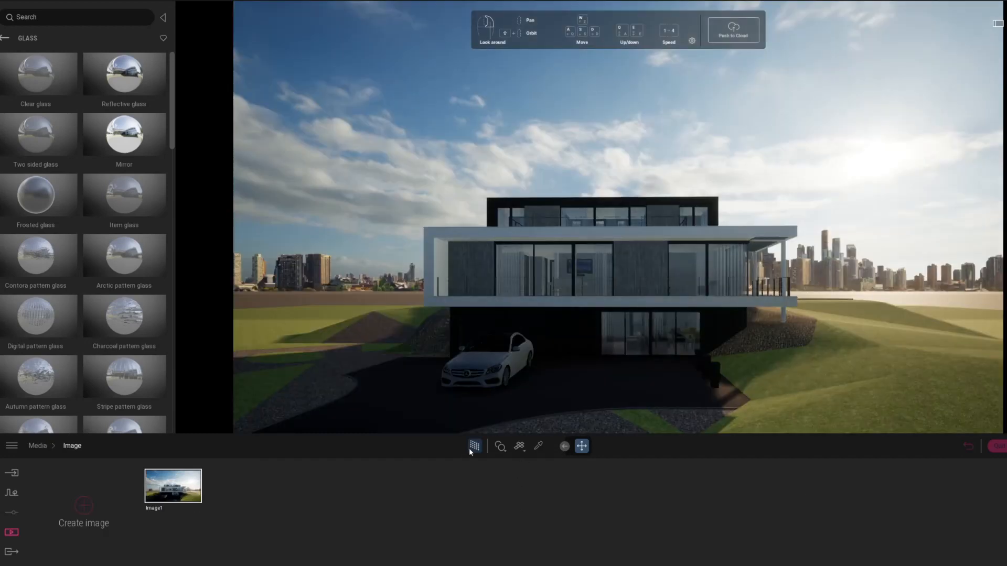
{"action": "left_click", "coordinate": [471, 448]}
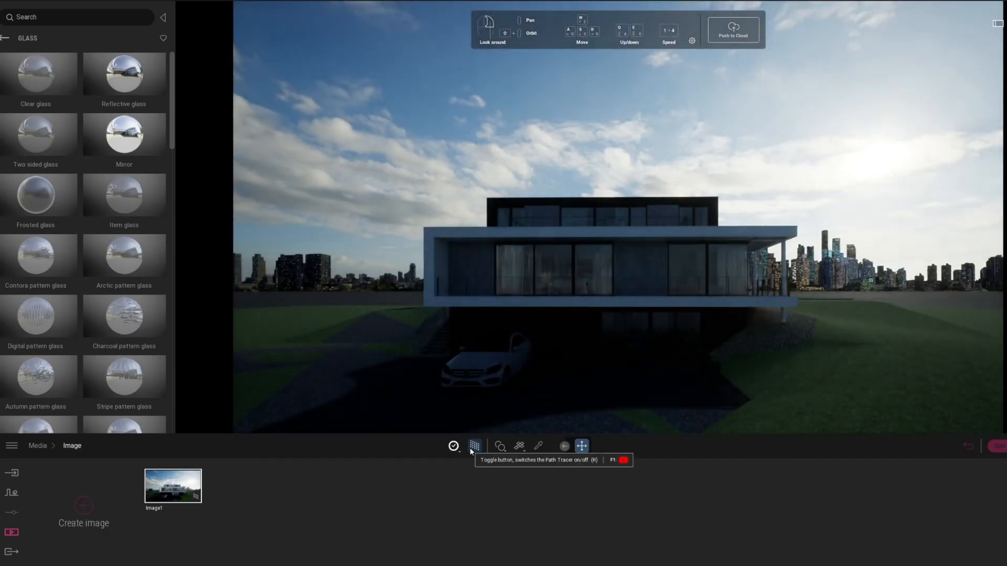
- Apply the Grass 5 nature material to the terrain around the house and set its scale to 3.45
{"action": "left_click", "coordinate": [2, 40]}
{"action": "left_click", "coordinate": [35, 262]}
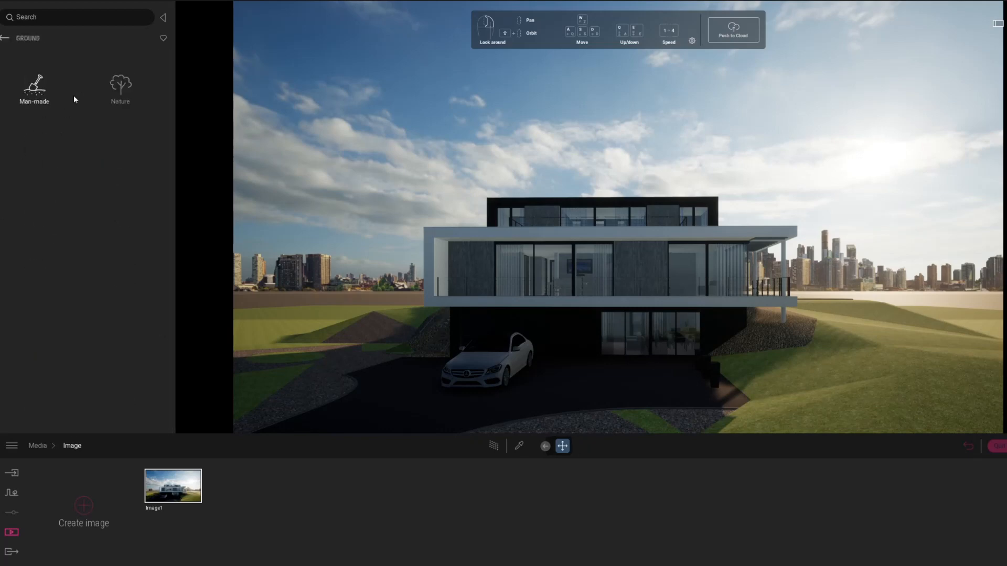
{"action": "left_click", "coordinate": [120, 86]}
{"action": "left_click_drag", "start_coordinate": [70, 197], "coordinate": [296, 326]}
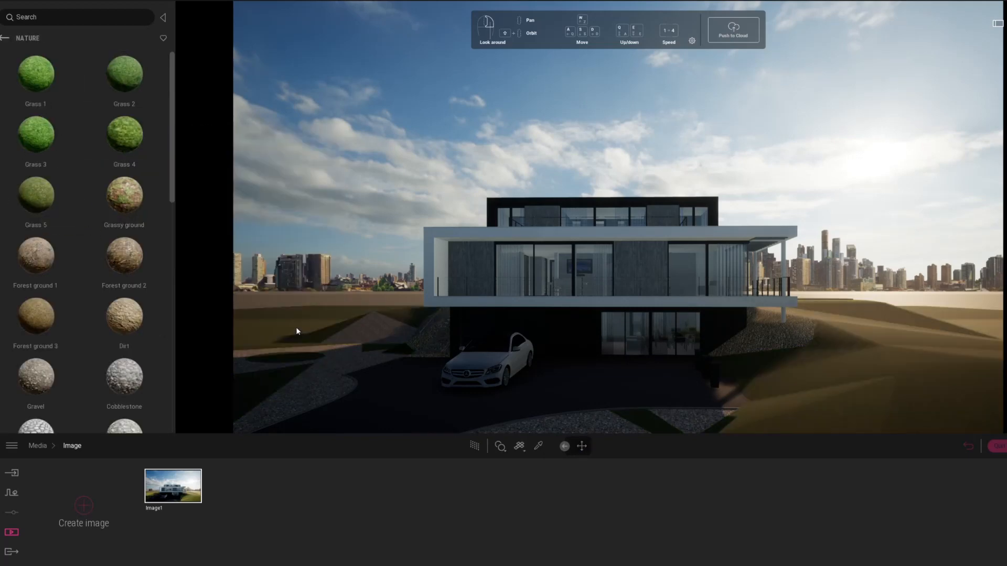
{"action": "mouse_move", "coordinate": [640, 507]}
{"action": "left_mouse_down"}
{"action": "mouse_move", "coordinate": [639, 488]}
{"action": "mouse_move", "coordinate": [636, 496]}
{"action": "left_mouse_up"}
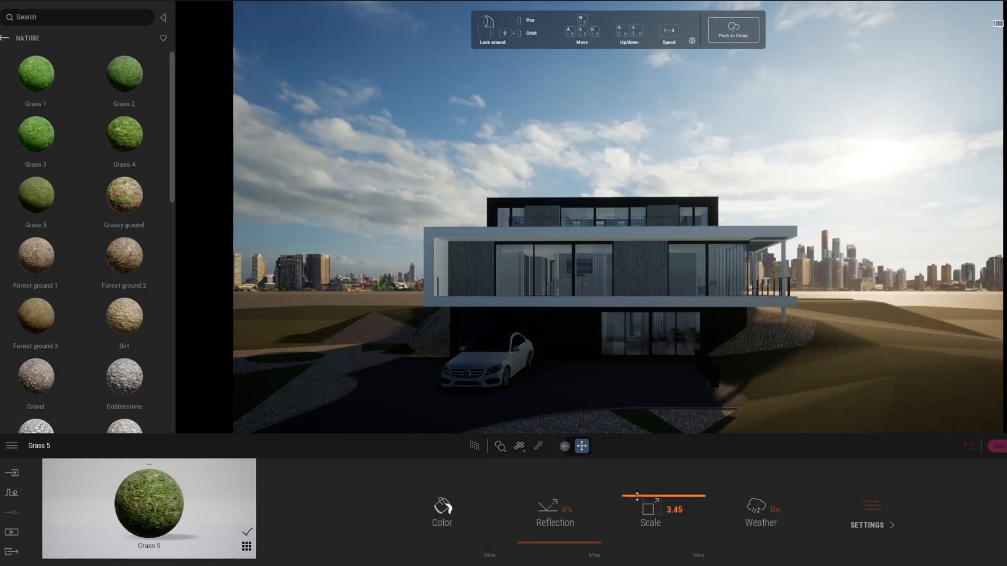
- Browse the Quixel Megascans surface categories and examine the soil types
{"action": "left_click", "coordinate": [7, 38]}
{"action": "left_click", "coordinate": [7, 38]}
{"action": "left_click", "coordinate": [8, 39]}
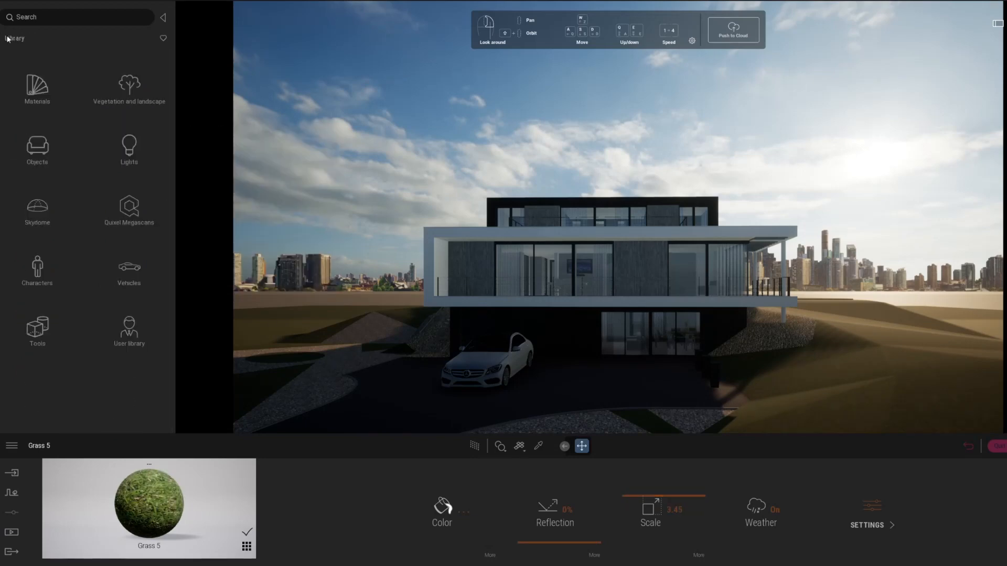
{"action": "left_click", "coordinate": [129, 208]}
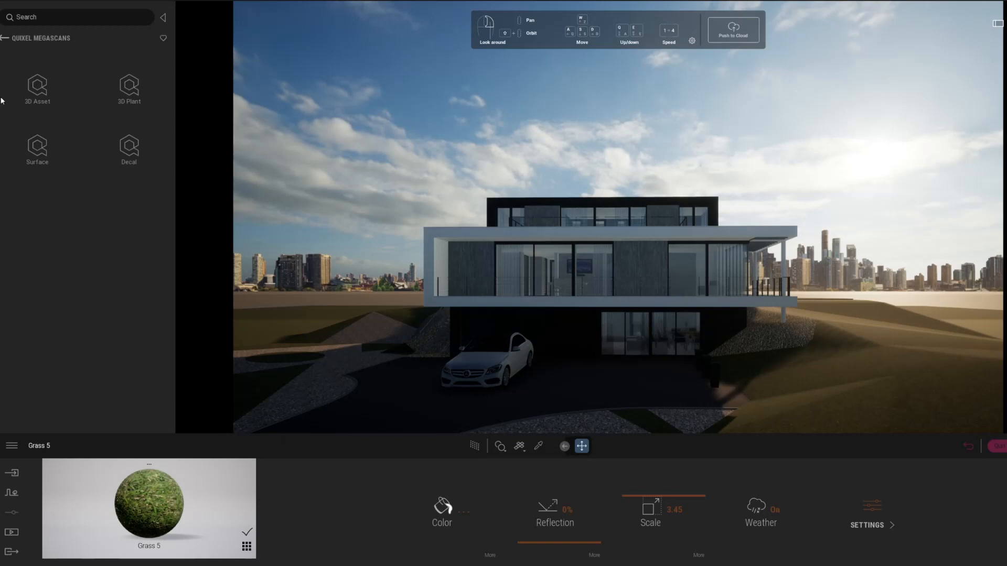
{"action": "left_click", "coordinate": [44, 164]}
{"action": "scroll", "coordinate": [121, 117], "scroll_direction": "down", "scroll_amount": 1}
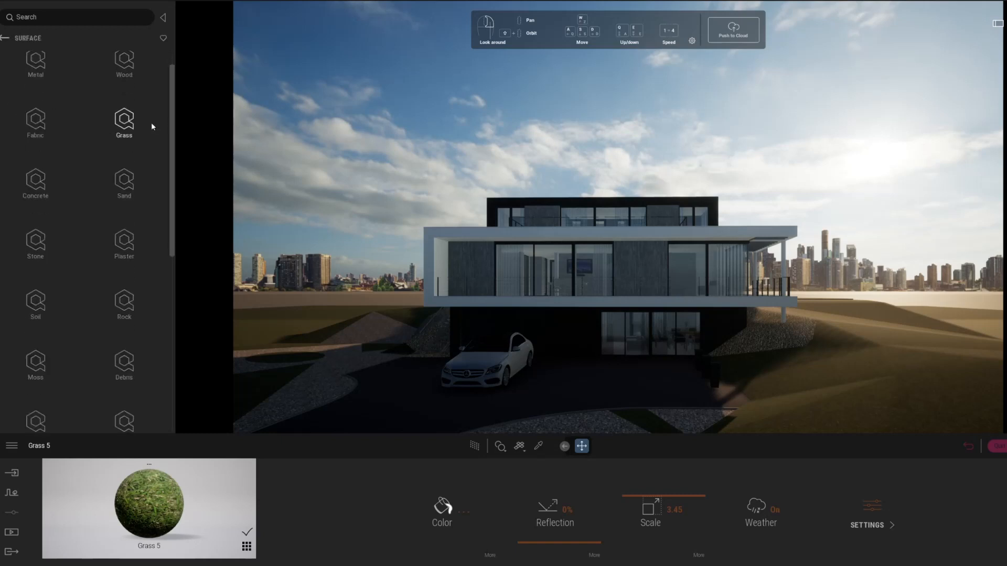
{"action": "scroll", "coordinate": [152, 126], "scroll_direction": "down", "scroll_amount": 1}
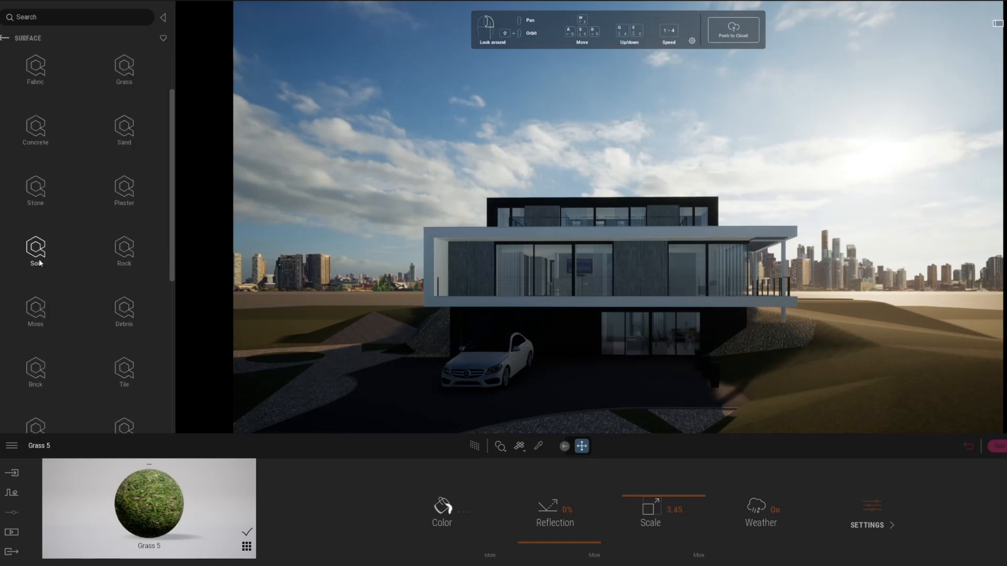
{"action": "scroll", "coordinate": [39, 246], "scroll_direction": "down", "scroll_amount": 1}
{"action": "left_click", "coordinate": [37, 233]}
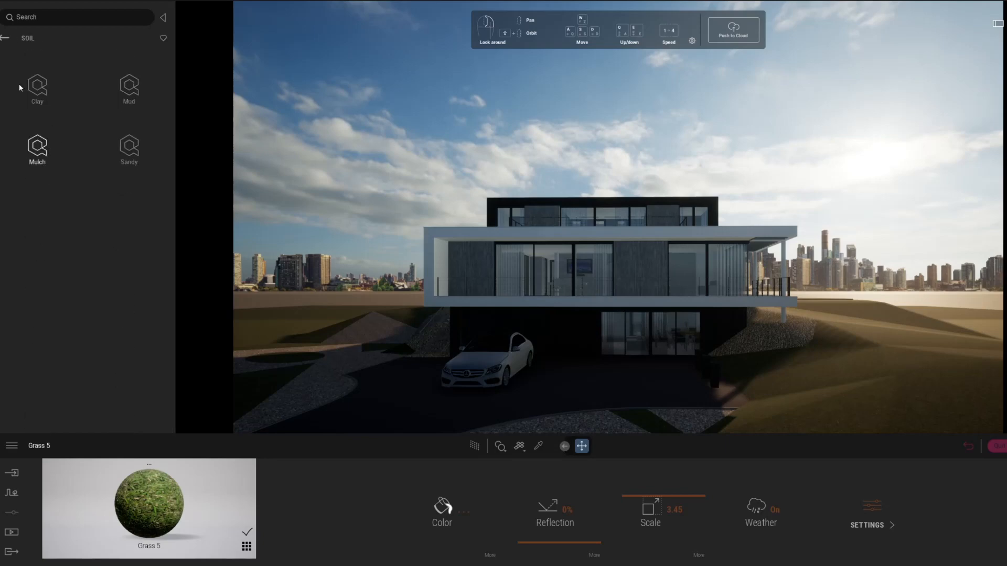
- Apply a Megascans River Cobblestone surface to the paving around the driveway and preview it with the Path Tracer
{"action": "left_click", "coordinate": [5, 37]}
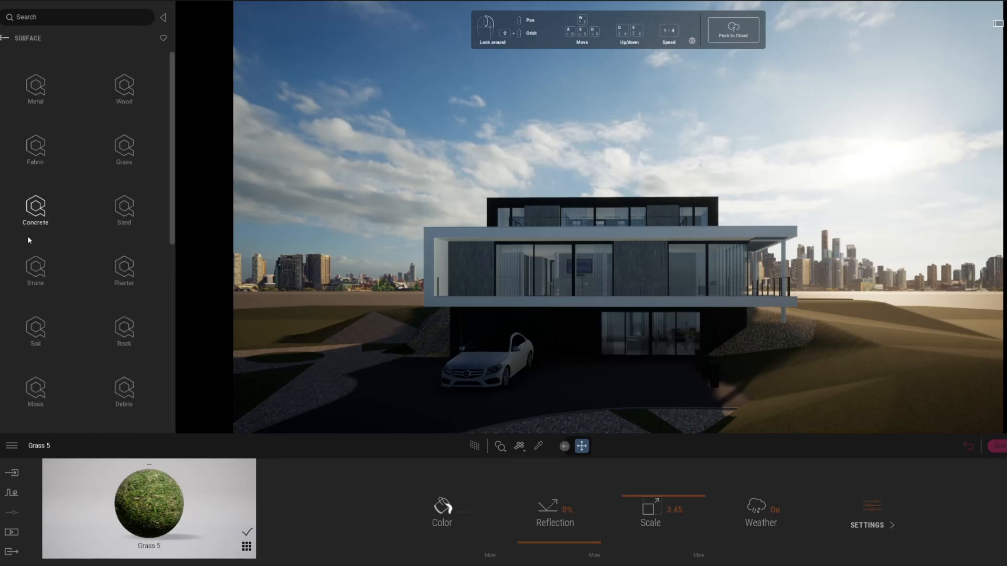
{"action": "left_click", "coordinate": [23, 269]}
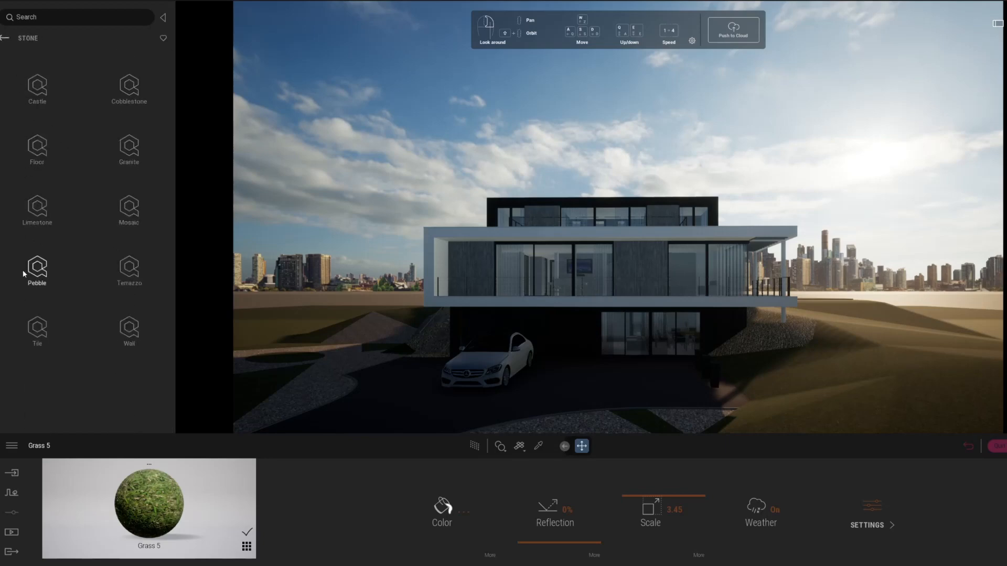
{"action": "left_click", "coordinate": [111, 94]}
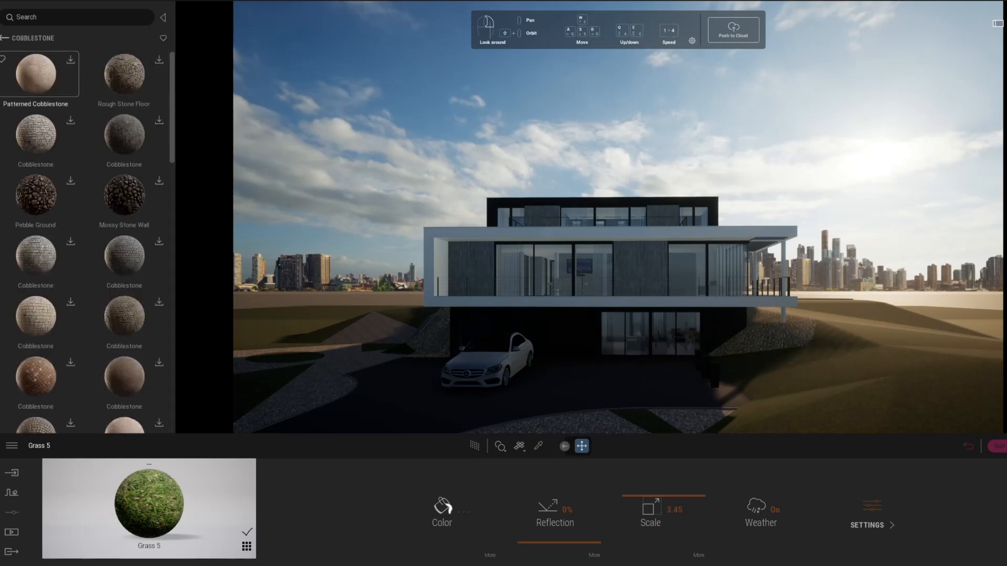
{"action": "scroll", "coordinate": [41, 167], "scroll_direction": "down", "scroll_amount": 3}
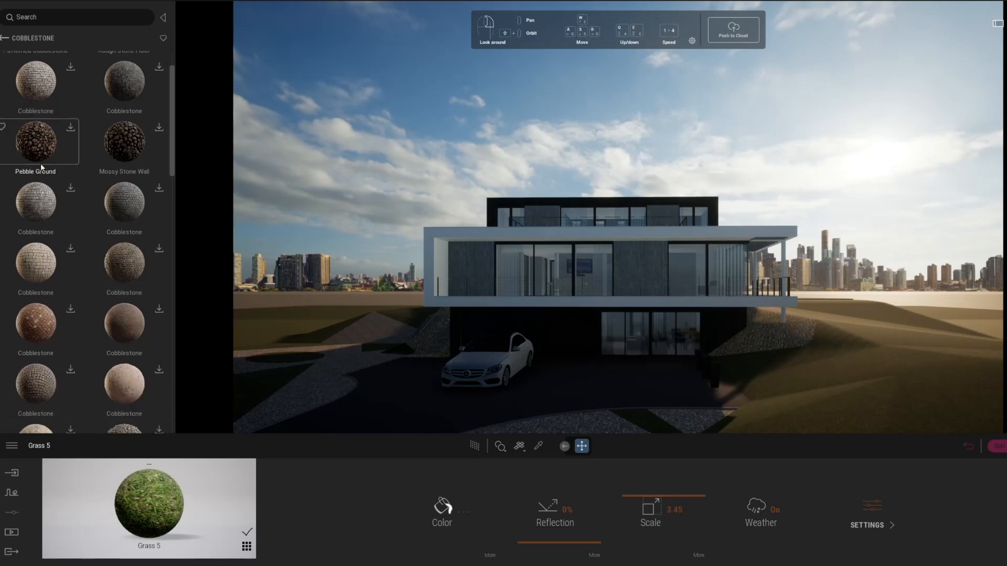
{"action": "scroll", "coordinate": [41, 166], "scroll_direction": "down", "scroll_amount": 3}
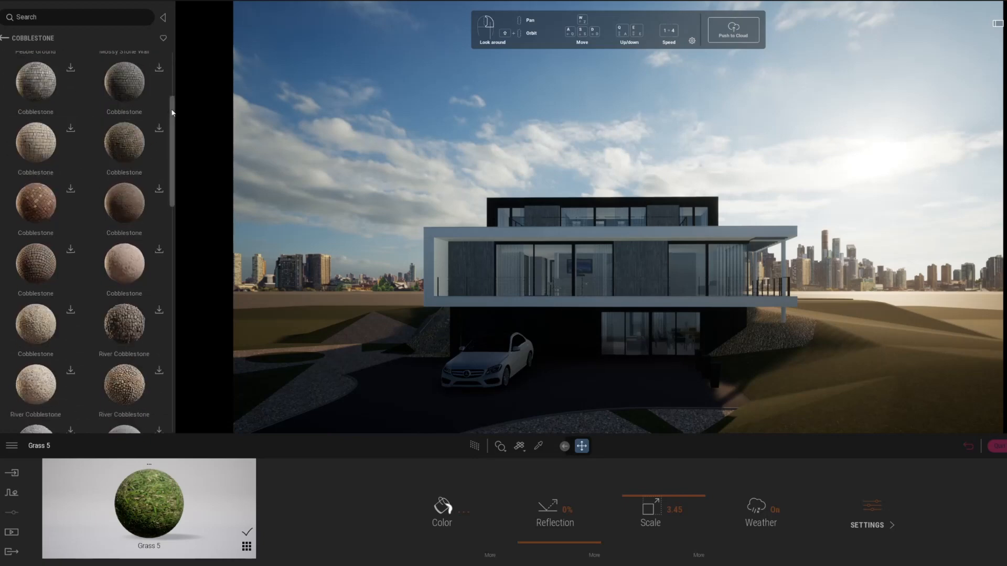
{"action": "left_click_drag", "start_coordinate": [172, 111], "coordinate": [182, 181]}
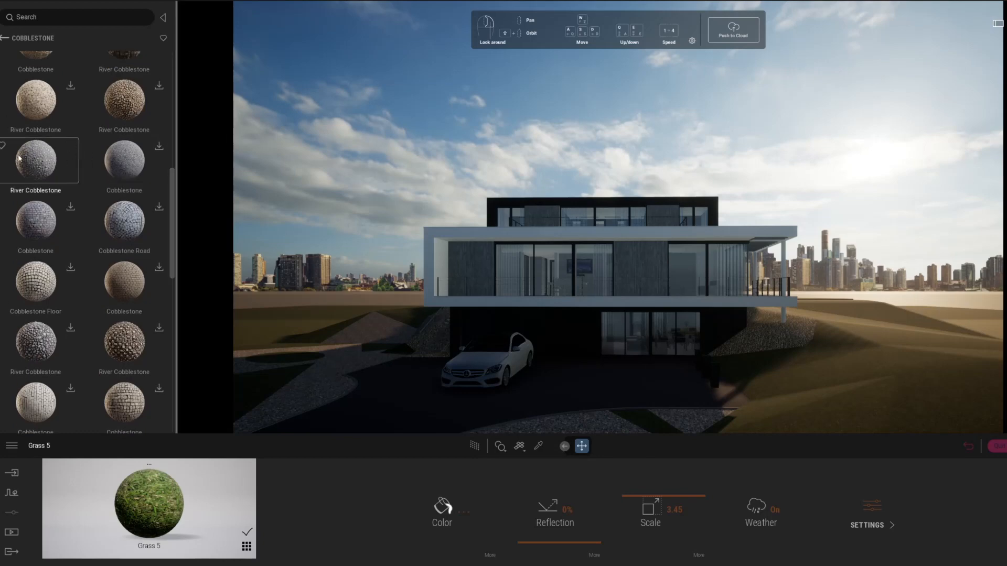
{"action": "left_click_drag", "start_coordinate": [19, 158], "coordinate": [339, 367]}
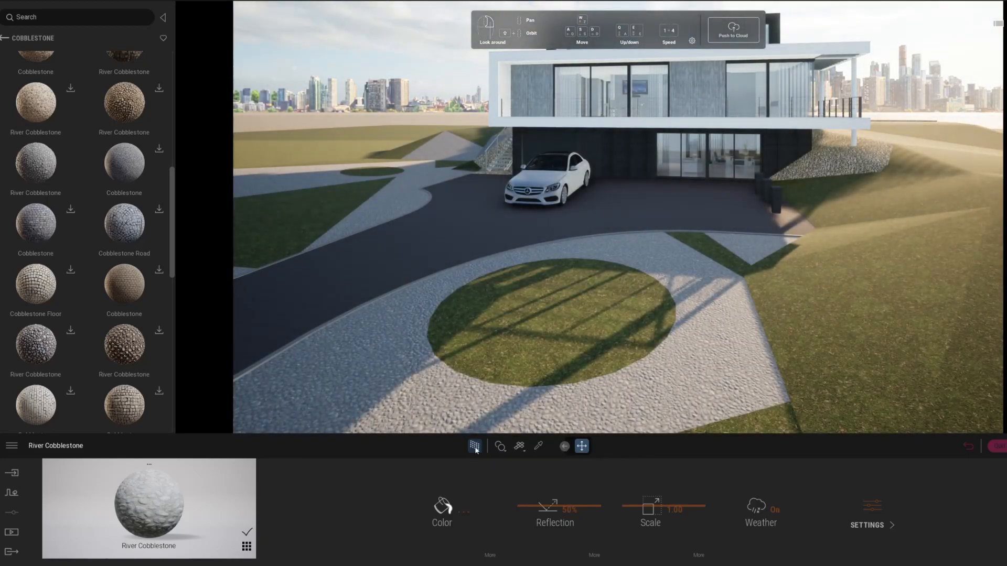
{"action": "left_click", "coordinate": [475, 446]}
{"action": "left_click", "coordinate": [475, 447]}
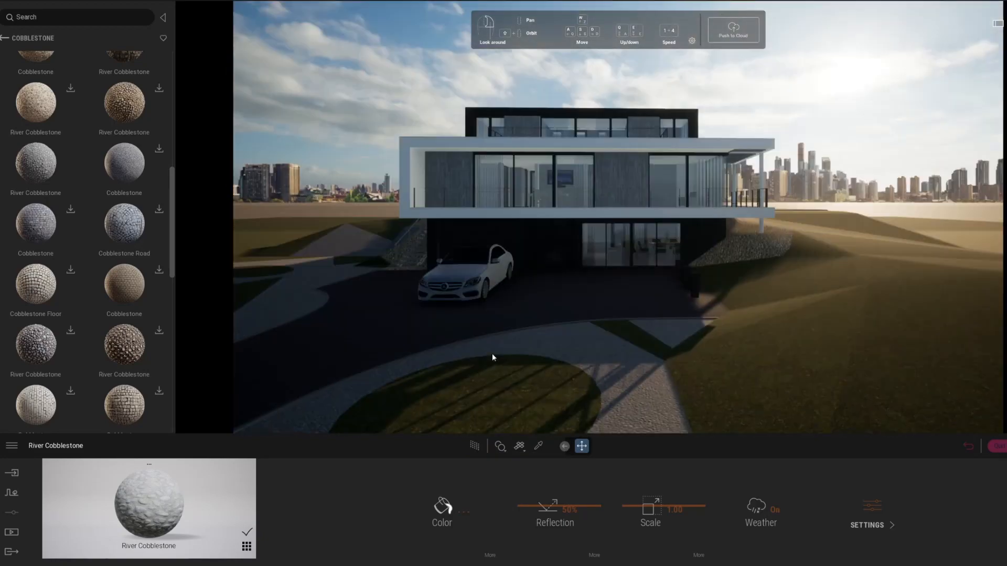
- Sample the material of the interior column beside the curtain and check its color
{"action": "right_click_drag", "start_coordinate": [550, 340], "coordinate": [367, 238]}
{"action": "key", "text": "w"}
{"action": "key", "text": "w"}
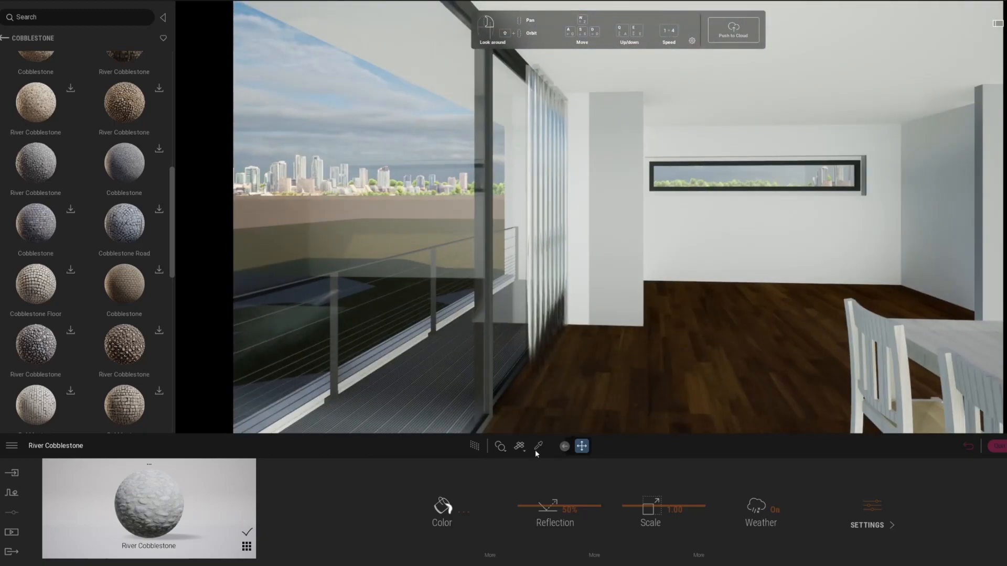
{"action": "left_click", "coordinate": [538, 446]}
{"action": "left_click", "coordinate": [604, 257]}
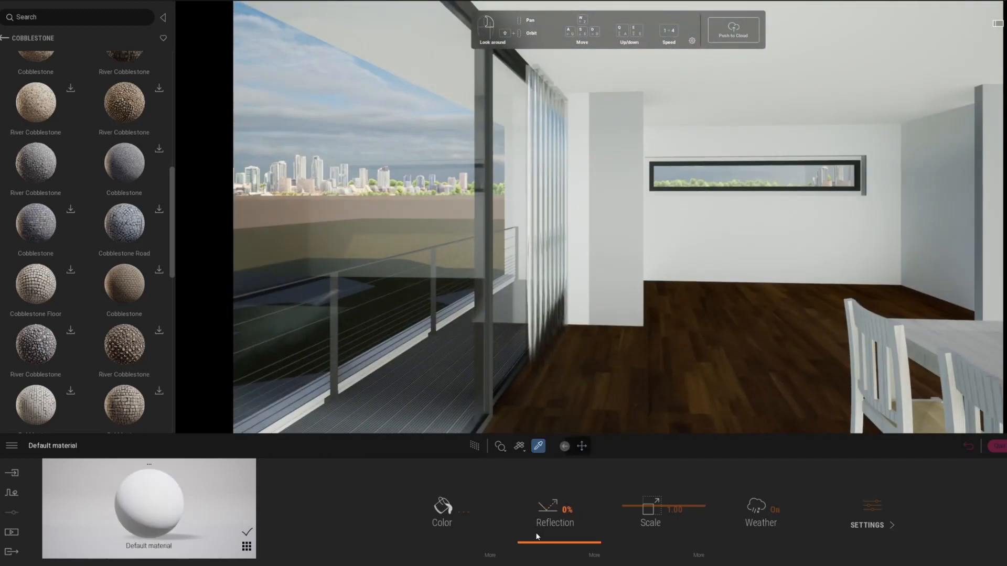
{"action": "left_click", "coordinate": [442, 505]}
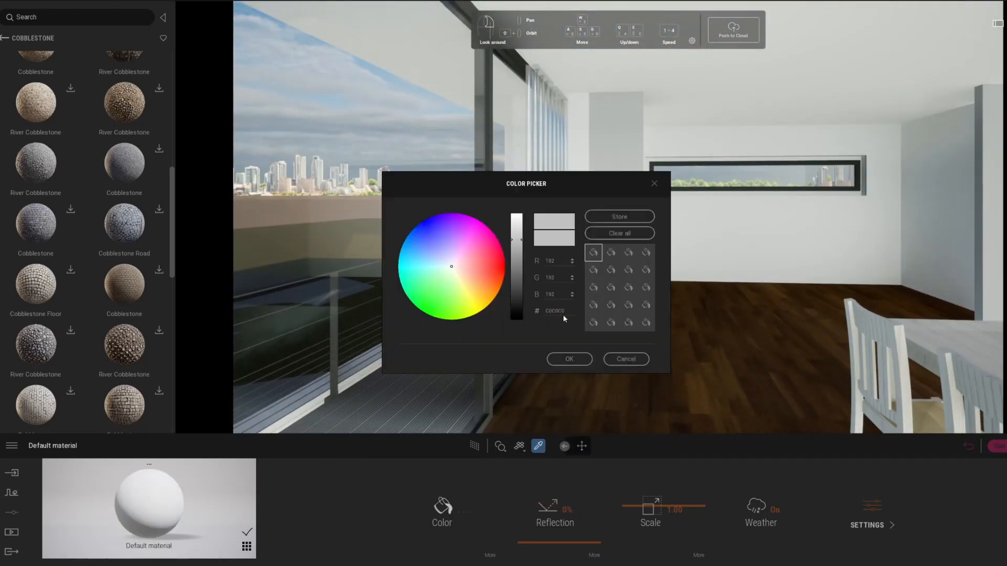
{"action": "left_click", "coordinate": [569, 359]}
- Sample the curtain's translucent material and replace it with the white Furniture Fabric from the Megascans plain fabrics
{"action": "left_click", "coordinate": [545, 290]}
{"action": "left_click", "coordinate": [5, 38]}
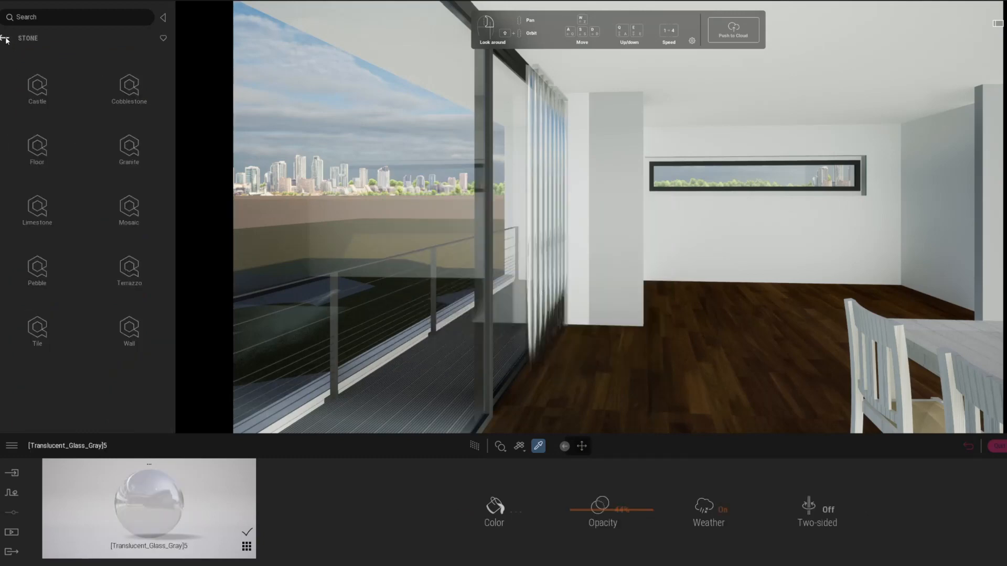
{"action": "left_click", "coordinate": [3, 38]}
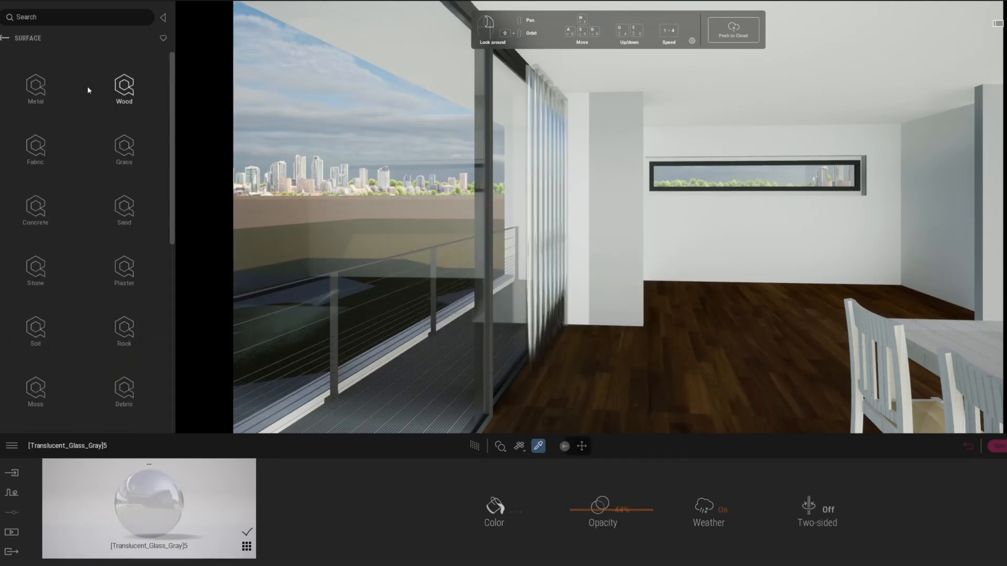
{"action": "left_click", "coordinate": [65, 152]}
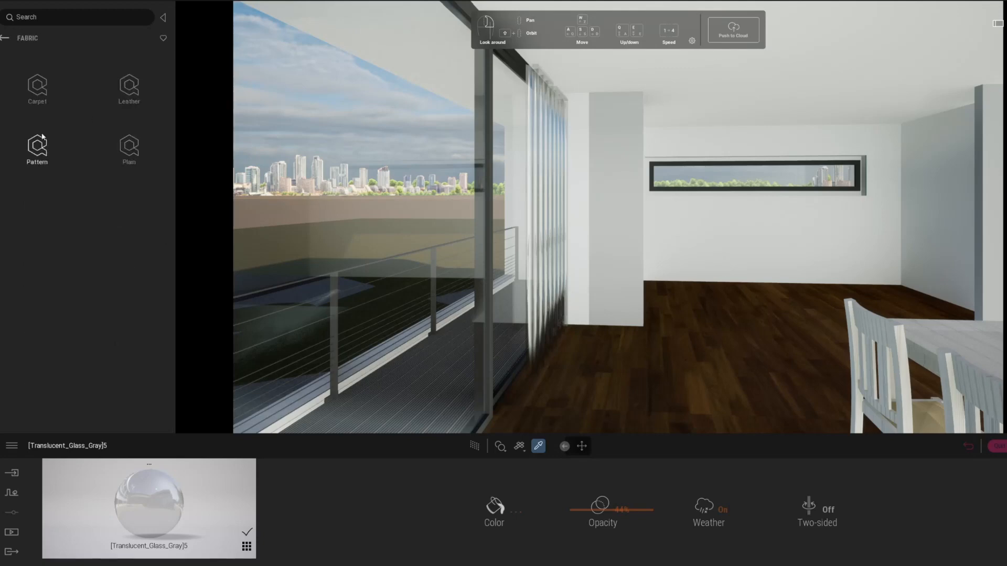
{"action": "left_click", "coordinate": [126, 151]}
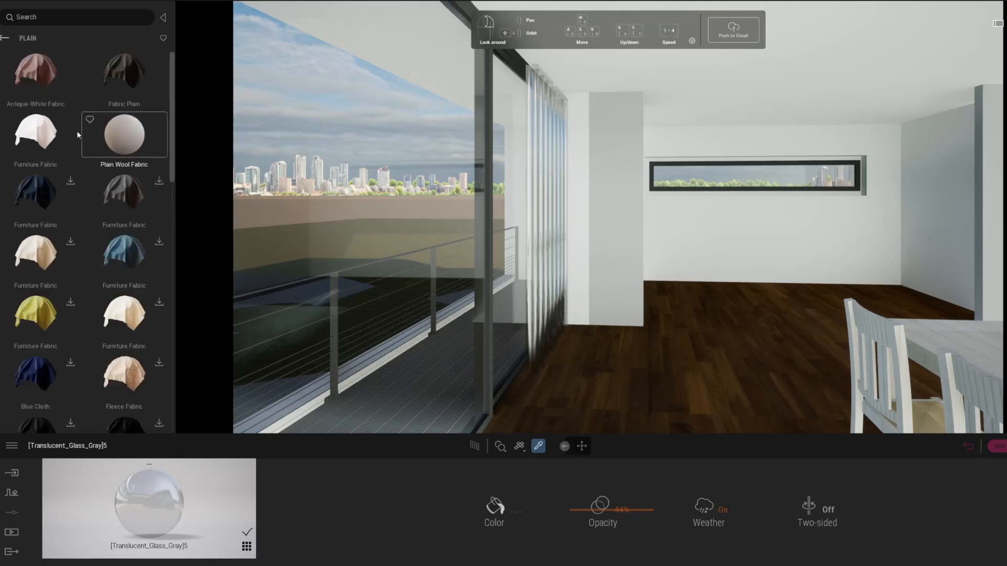
{"action": "left_click", "coordinate": [49, 132]}
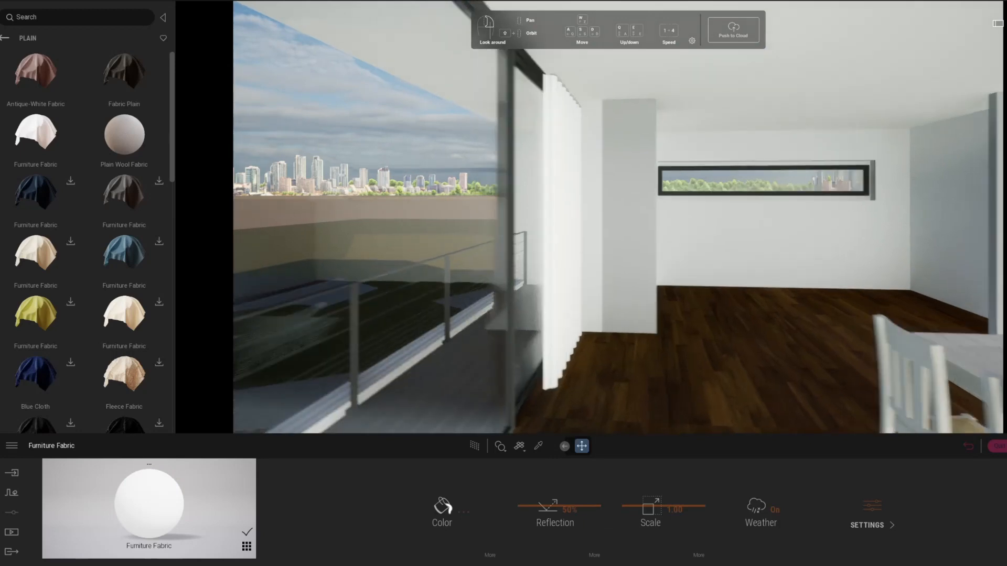
- Check the curtain fabric's color texture and additional settings, and set its reflection to 0%
{"action": "key", "text": "a"}
{"action": "right_click_drag", "start_coordinate": [524, 292], "coordinate": [609, 292]}
{"action": "key", "text": "s"}
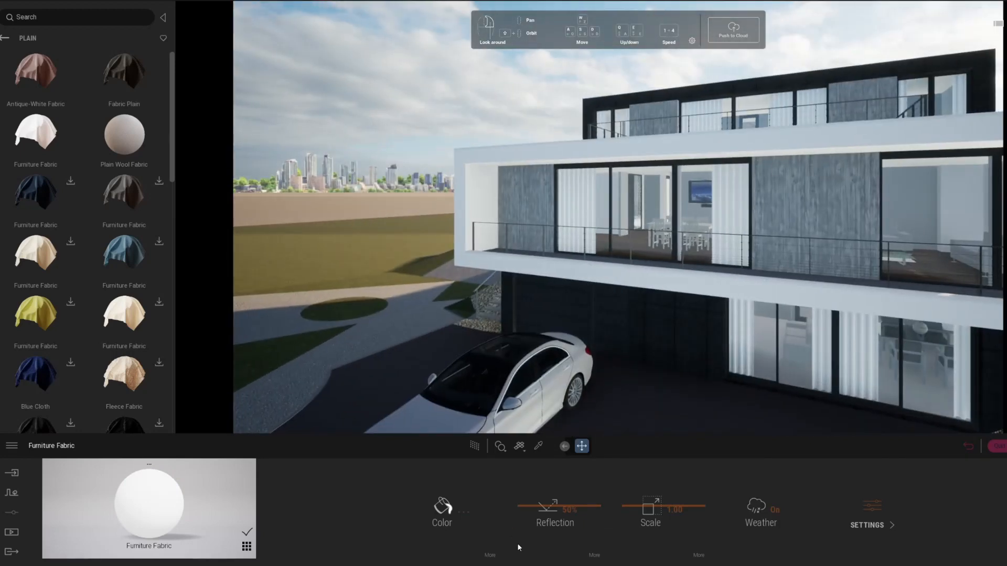
{"action": "left_click", "coordinate": [489, 557]}
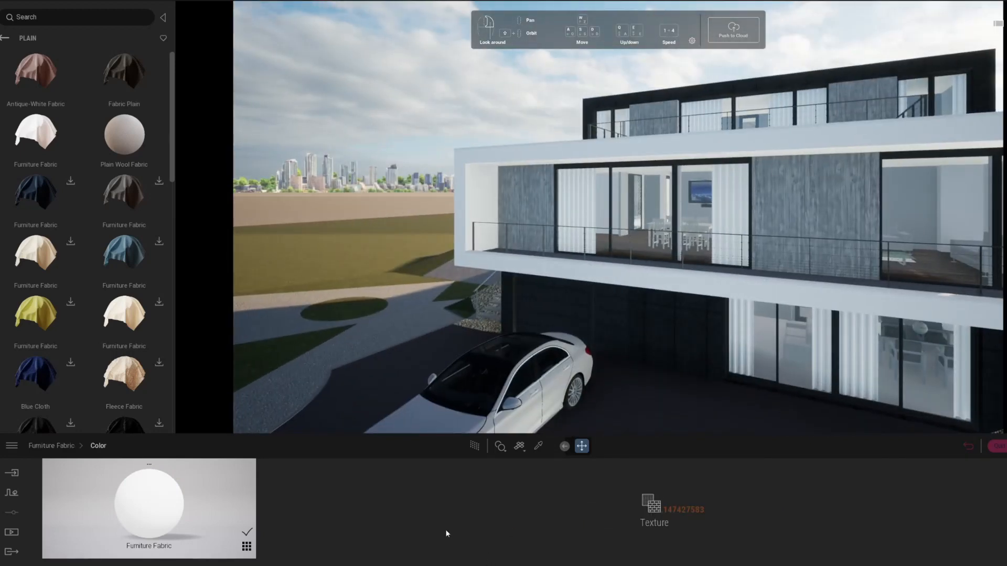
{"action": "left_click", "coordinate": [48, 446]}
{"action": "left_click", "coordinate": [871, 508]}
{"action": "left_click", "coordinate": [56, 446]}
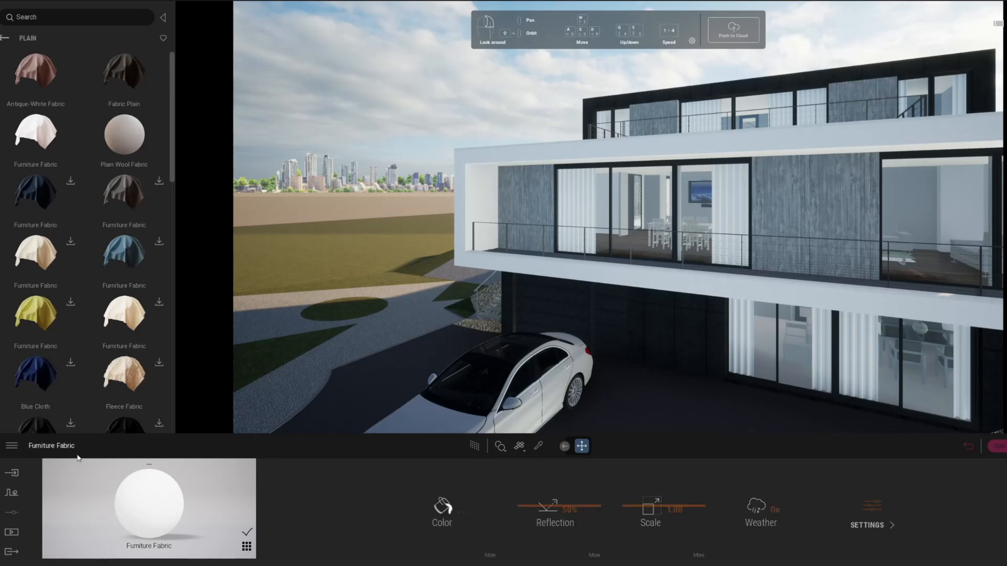
{"action": "left_click_drag", "start_coordinate": [535, 505], "coordinate": [517, 506]}
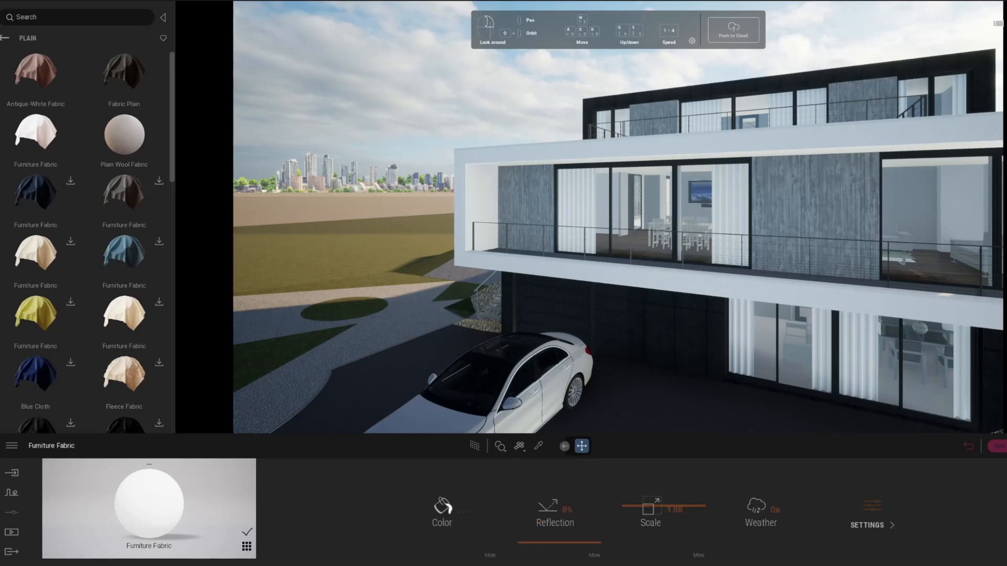
- Return to the saved Image1 view and preview the new curtains with the Path Tracer
{"action": "left_click", "coordinate": [969, 447]}
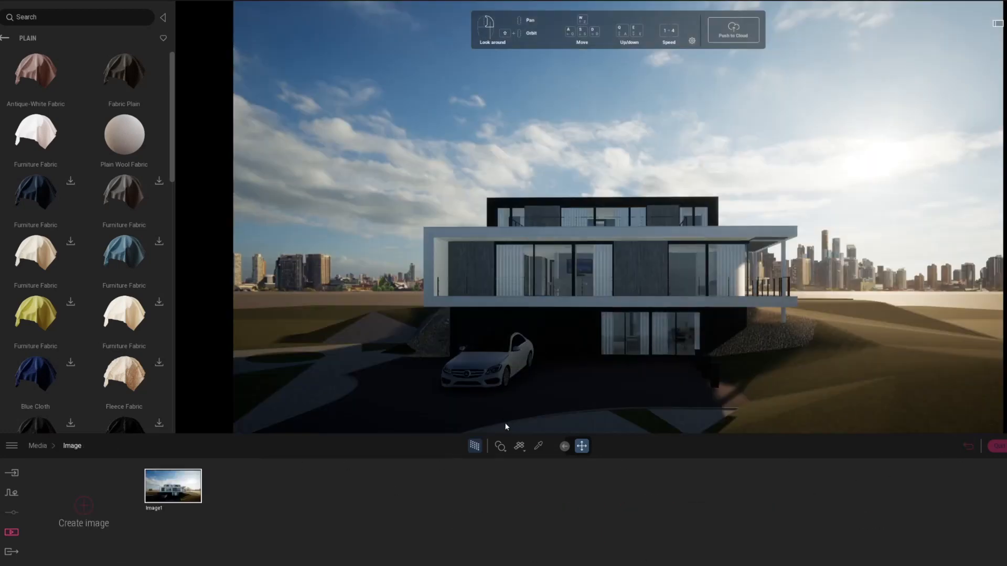
{"action": "left_click", "coordinate": [475, 447]}
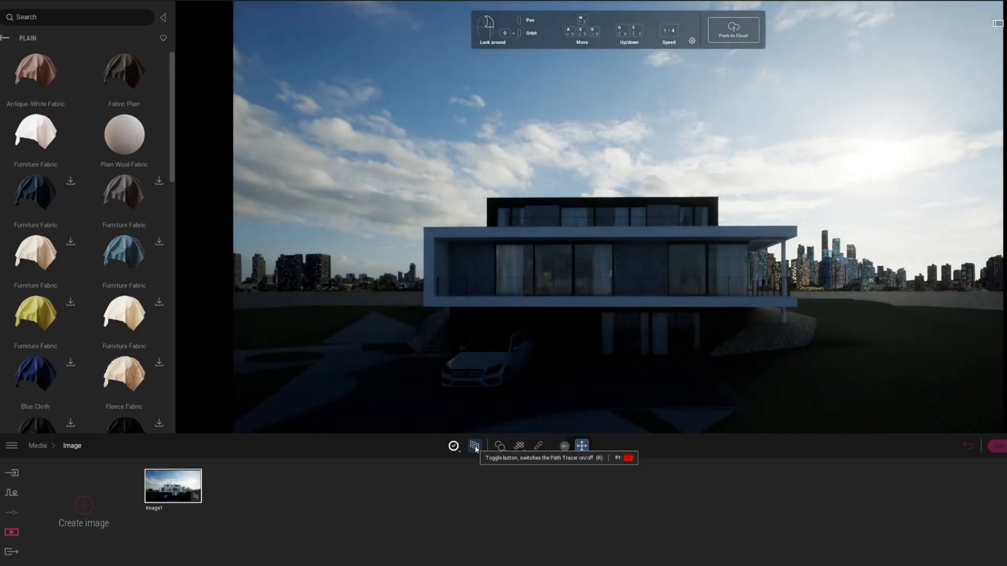
{"action": "left_click", "coordinate": [475, 446]}
- Place an omnidirectional light from the lights library inside the dining room on the middle floor
{"action": "key", "text": "w"}
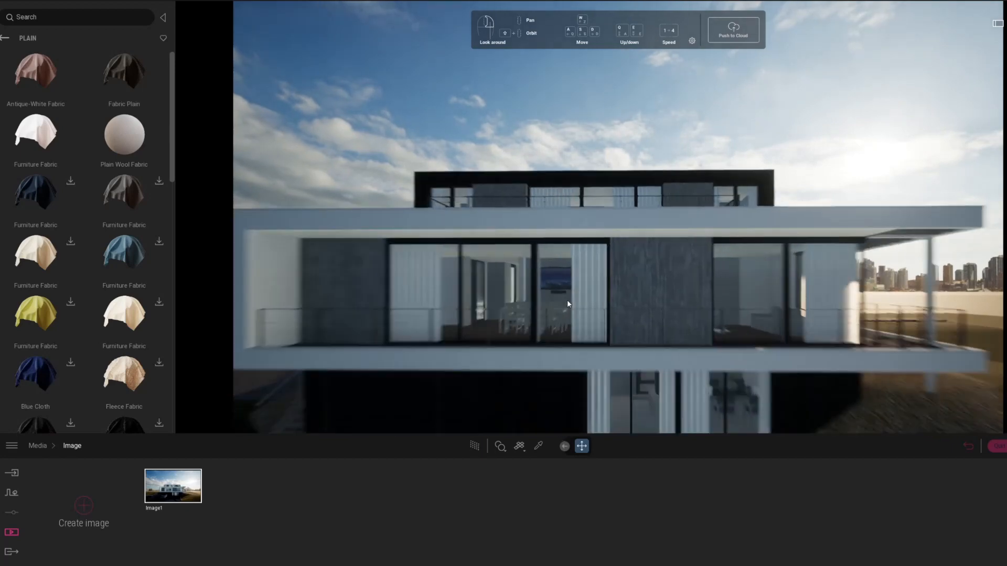
{"action": "right_click_drag", "start_coordinate": [568, 302], "coordinate": [524, 326]}
{"action": "left_click", "coordinate": [5, 38]}
{"action": "left_click", "coordinate": [5, 38]}
{"action": "left_click", "coordinate": [5, 38]}
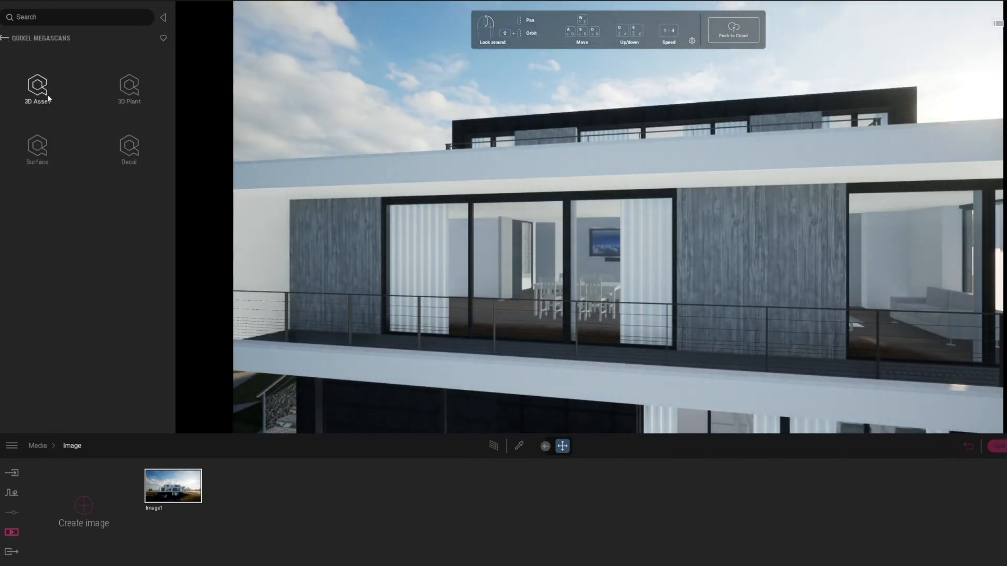
{"action": "left_click", "coordinate": [6, 39]}
{"action": "left_click", "coordinate": [129, 147]}
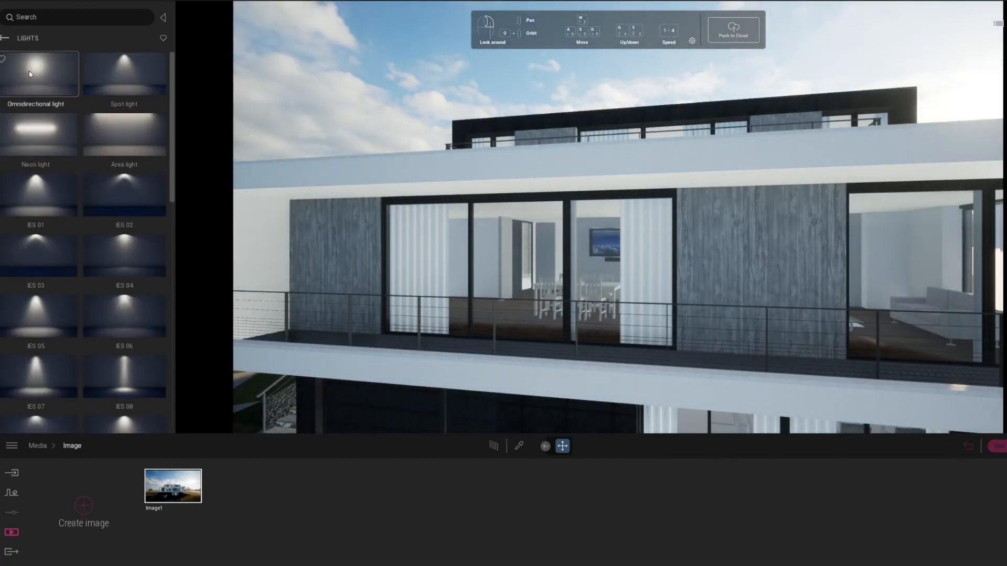
{"action": "left_click_drag", "start_coordinate": [29, 71], "coordinate": [490, 251]}
{"action": "middle_click_drag", "start_coordinate": [490, 252], "coordinate": [483, 323]}
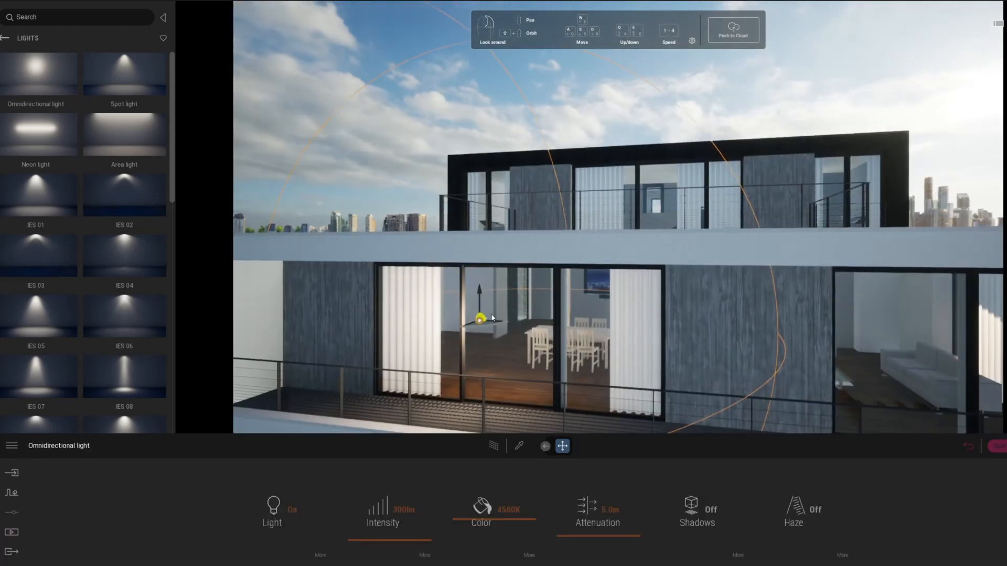
- Place a second omnidirectional light in the living room and preview the saved Image1 view with the Path Tracer
{"action": "left_click_drag", "start_coordinate": [483, 325], "coordinate": [868, 315]}
{"action": "left_click", "coordinate": [511, 331]}
{"action": "middle_click_drag", "start_coordinate": [823, 346], "coordinate": [759, 300]}
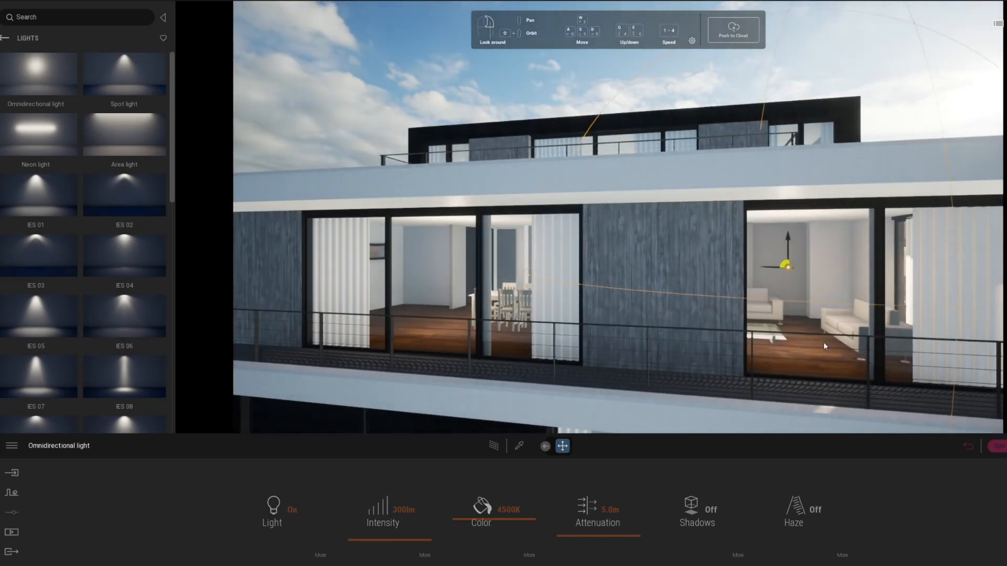
{"action": "left_click", "coordinate": [968, 446]}
{"action": "left_click", "coordinate": [173, 486]}
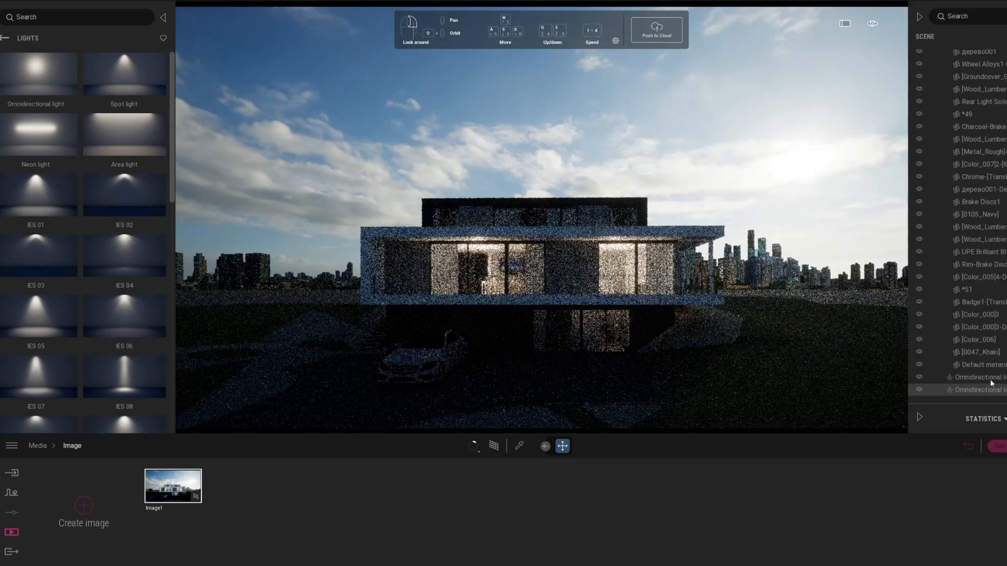
- Turn on shadows for the omnidirectional lights and try lowering the dining room light, then both lights together
{"action": "left_click", "coordinate": [979, 381]}
{"action": "left_click", "coordinate": [699, 513]}
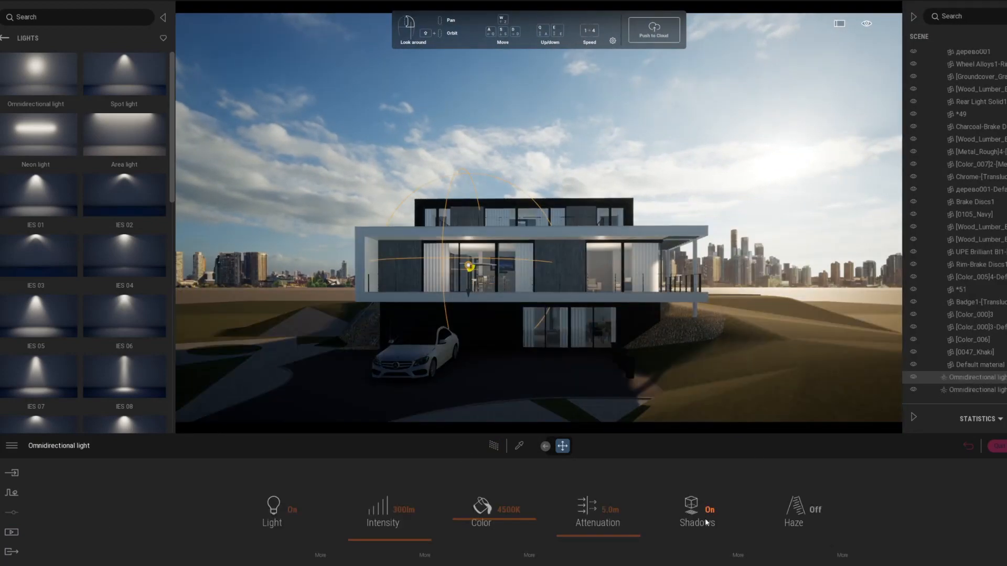
{"action": "left_click_drag", "start_coordinate": [467, 288], "coordinate": [468, 298]}
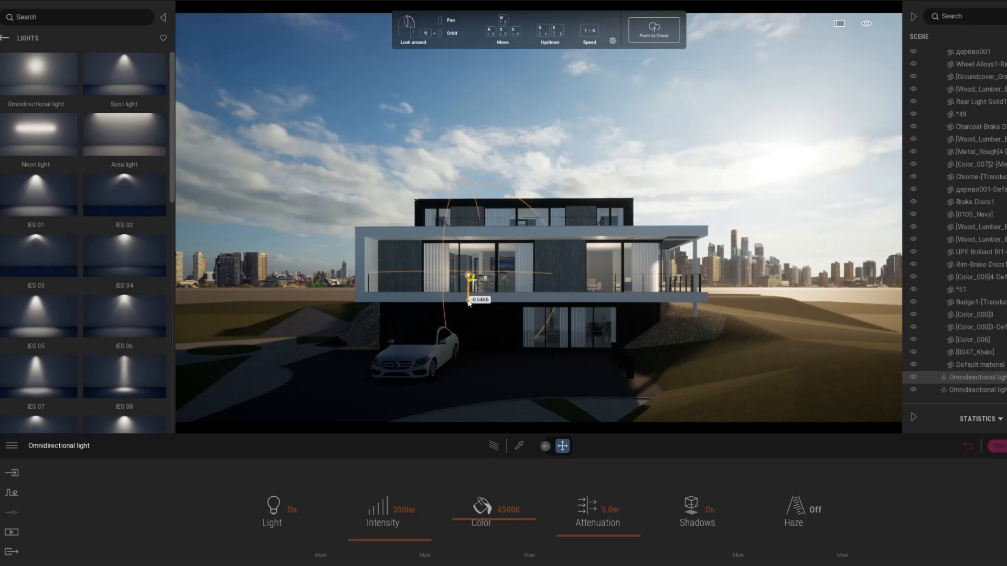
{"action": "left_click", "coordinate": [949, 389], "text": "ctrl"}
{"action": "mouse_move", "coordinate": [534, 295]}
{"action": "left_mouse_down"}
{"action": "mouse_move", "coordinate": [533, 281]}
{"action": "mouse_move", "coordinate": [533, 292]}
{"action": "left_mouse_up"}
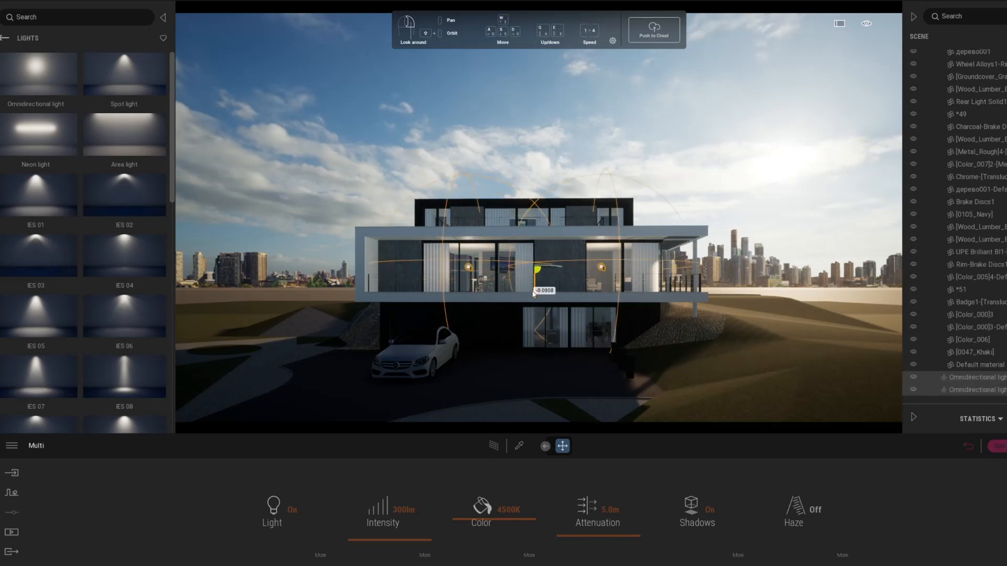
{"action": "left_click", "coordinate": [600, 269]}
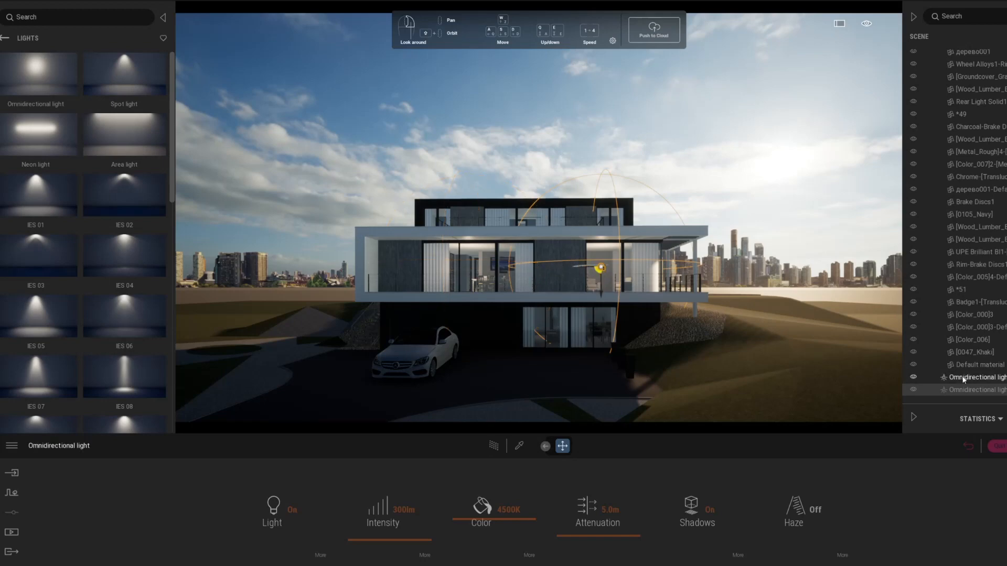
{"action": "left_click", "coordinate": [469, 268]}
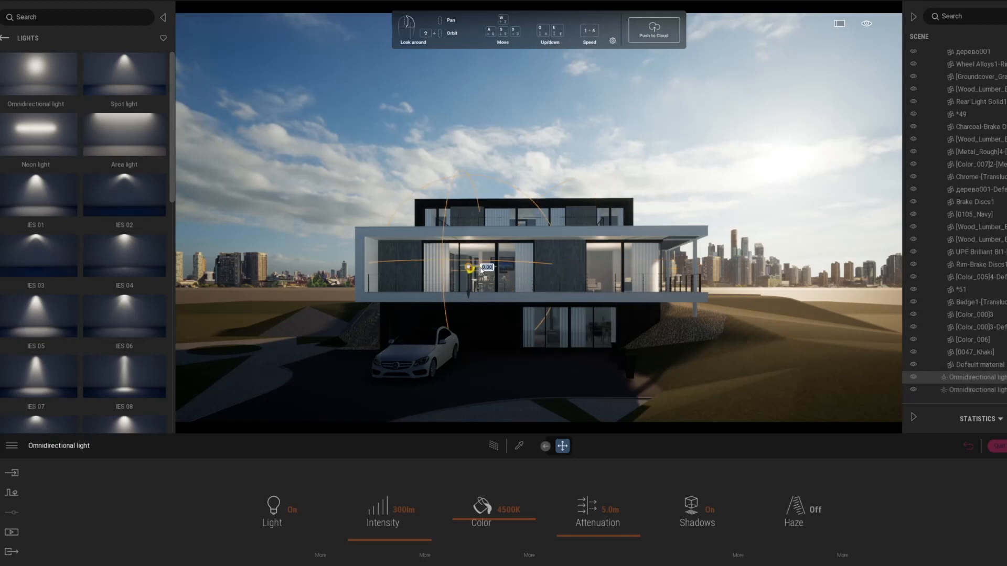
- Preview the interior lighting with the Path Tracer and set the dining room light's attenuation to 3.6 m
{"action": "left_click", "coordinate": [493, 446]}
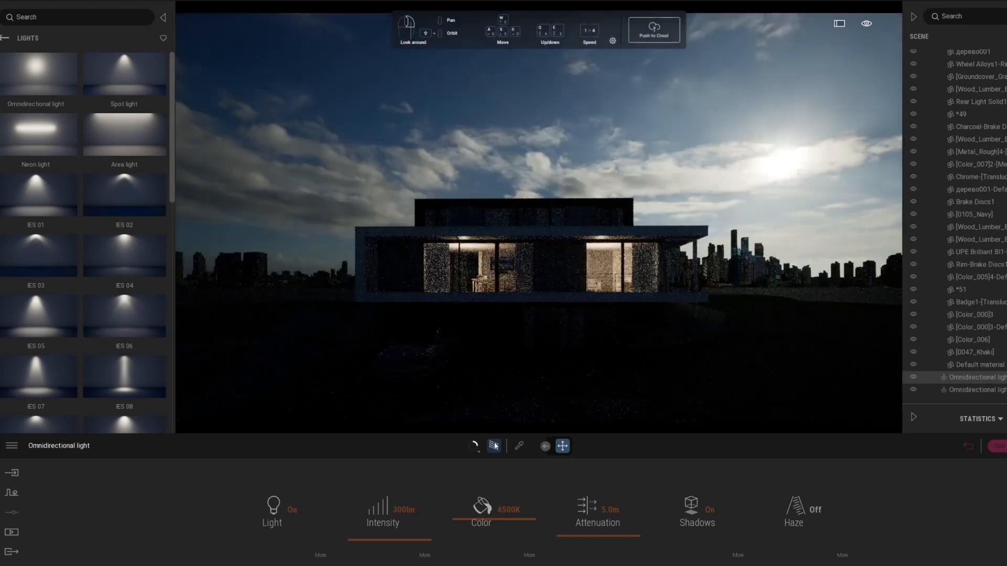
{"action": "left_click_drag", "start_coordinate": [575, 528], "coordinate": [577, 542]}
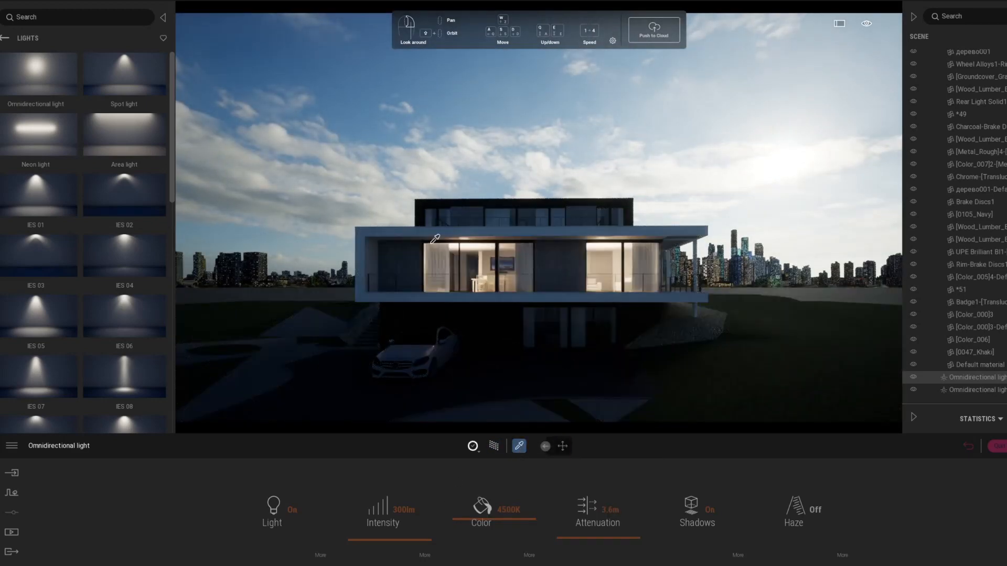
- Pick the white facade frame's material, lower one of its settings and return to the saved Image1 view
{"action": "left_click", "coordinate": [400, 234]}
{"action": "left_click_drag", "start_coordinate": [540, 503], "coordinate": [542, 541]}
{"action": "left_click", "coordinate": [965, 448]}
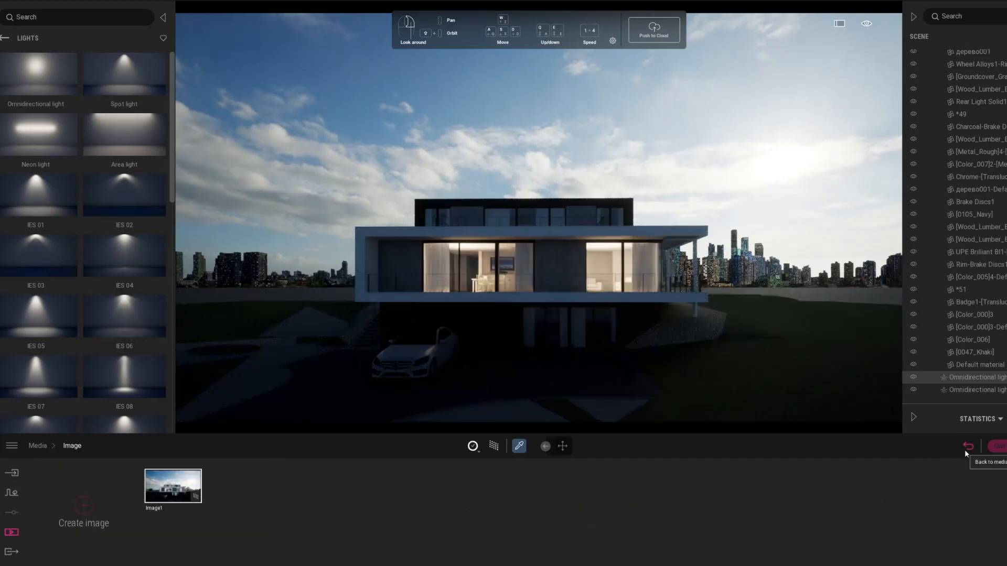
- Set the living room light's color to 3438K and its intensity to 50 lm while previewing with the Path Tracer
{"action": "left_click", "coordinate": [961, 391]}
{"action": "left_click", "coordinate": [494, 446]}
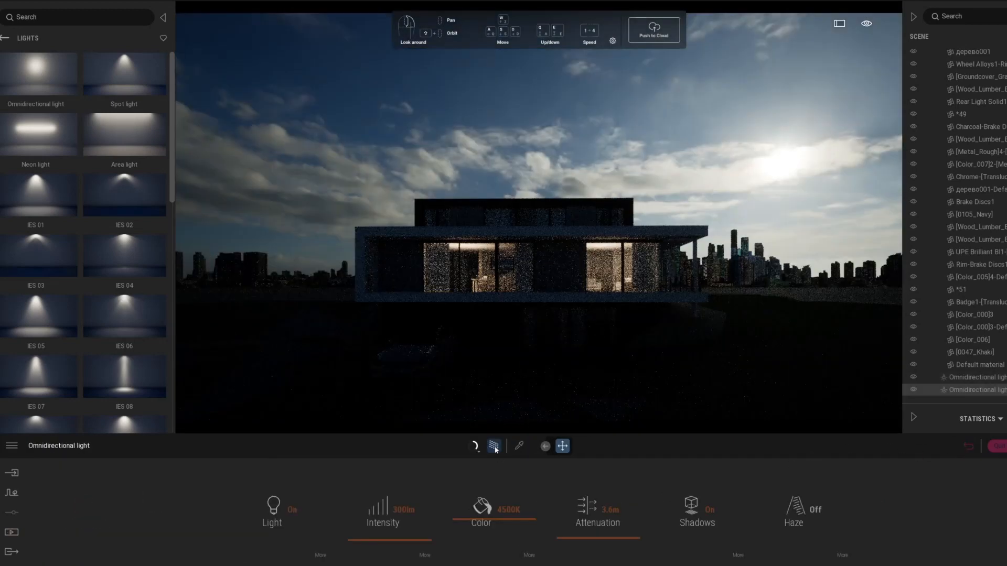
{"action": "left_click", "coordinate": [483, 523]}
{"action": "left_click_drag", "start_coordinate": [482, 524], "coordinate": [480, 526]}
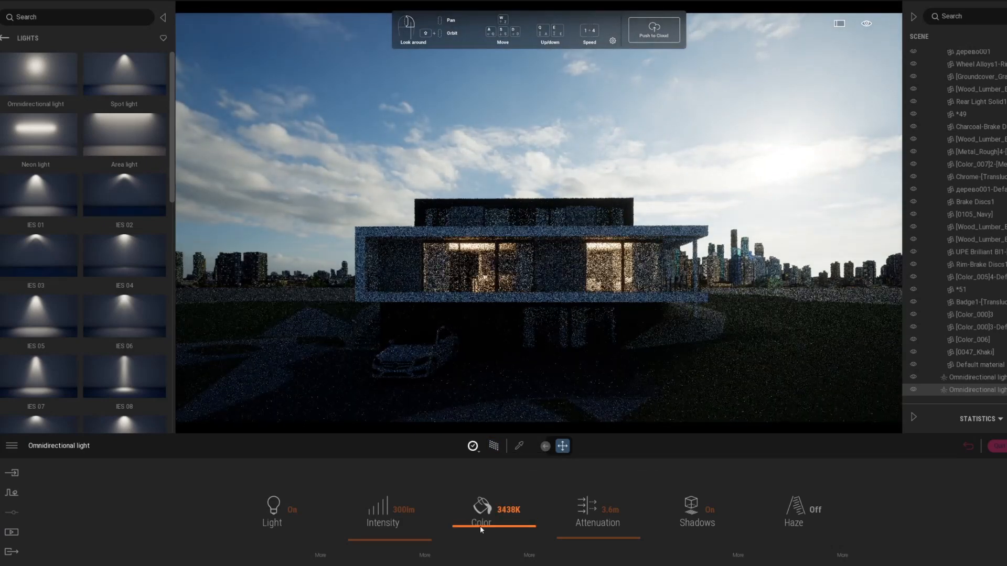
{"action": "left_click", "coordinate": [414, 510]}
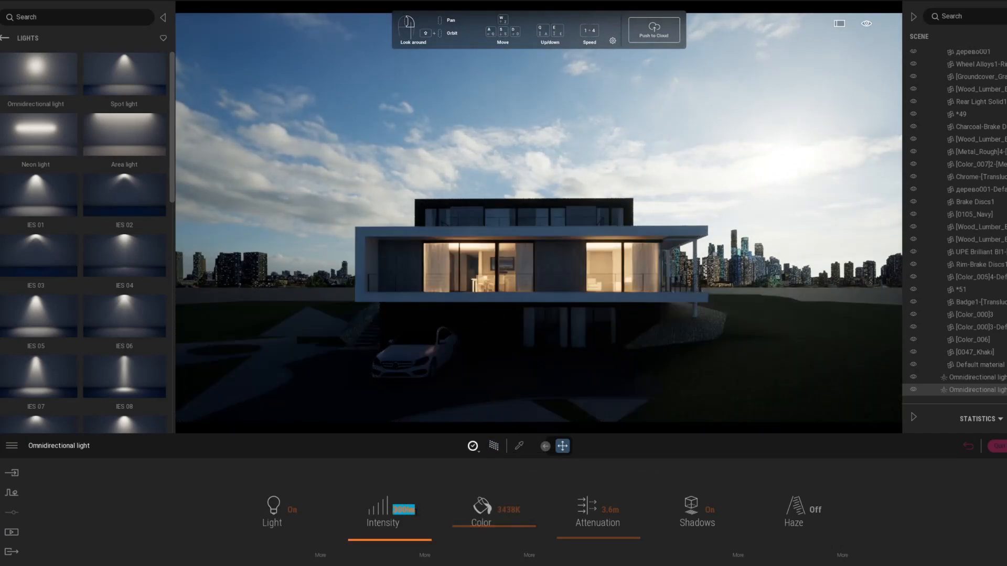
{"action": "type", "text": "50"}
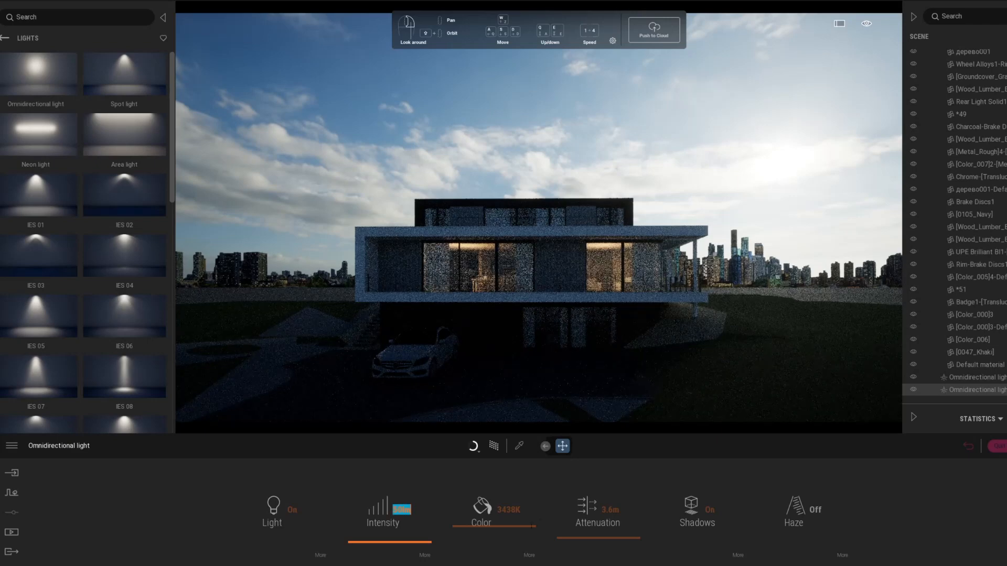
- Set the living room light's attenuation to 10 m and preview both middle-floor lights with the Path Tracer
{"action": "left_click", "coordinate": [606, 510]}
{"action": "type", "text": "1"}
{"action": "key", "text": "Return"}
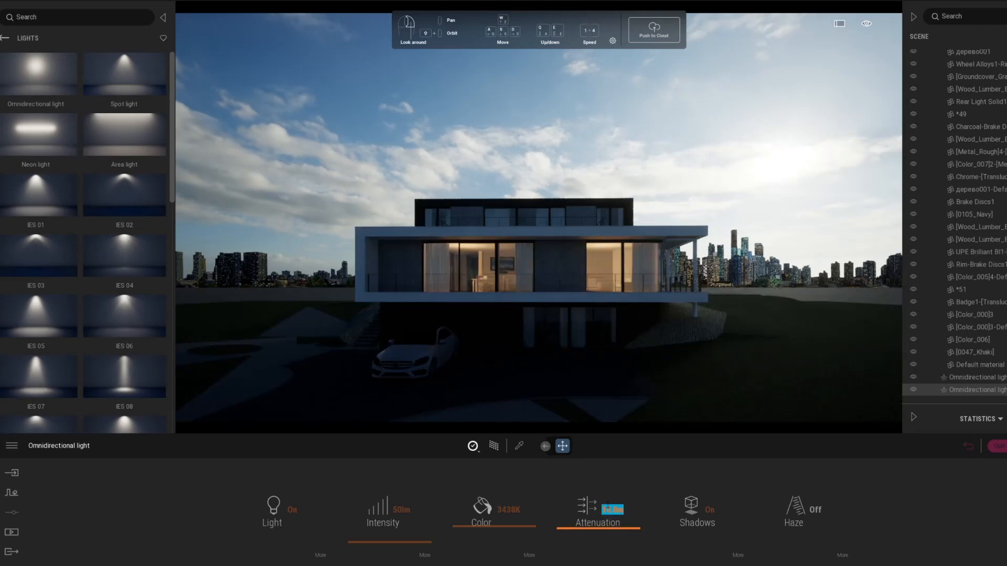
{"action": "left_click", "coordinate": [969, 380], "text": "ctrl"}
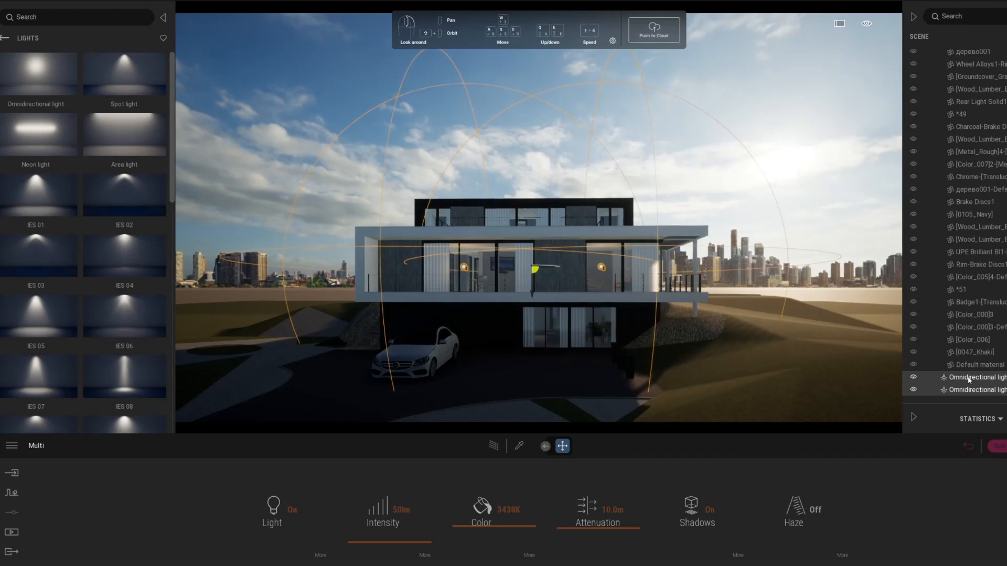
{"action": "left_click", "coordinate": [494, 447]}
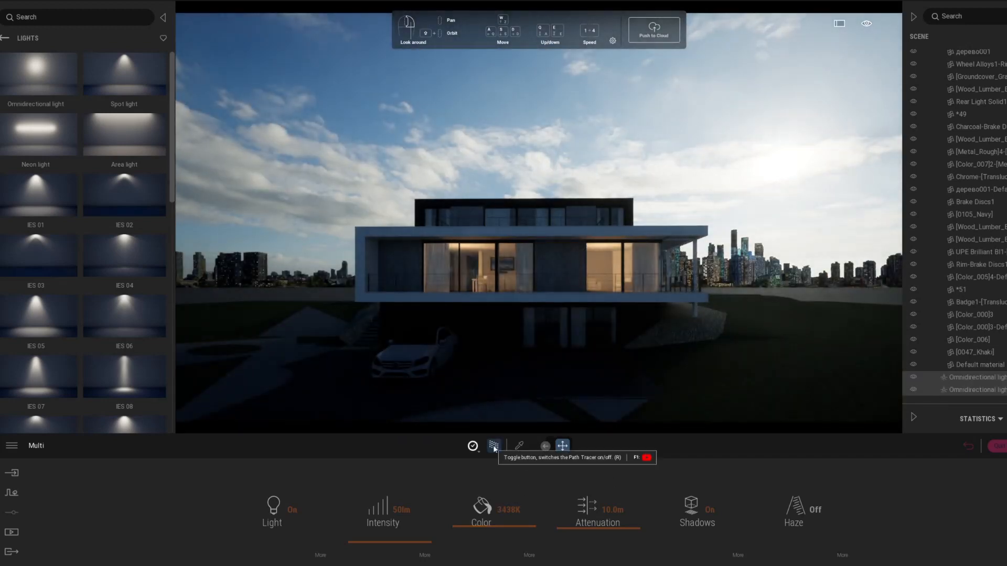
- Copy the living room light straight down to the ground floor as one instance, about 2.8 m away
{"action": "left_click", "coordinate": [973, 375], "text": "ctrl"}
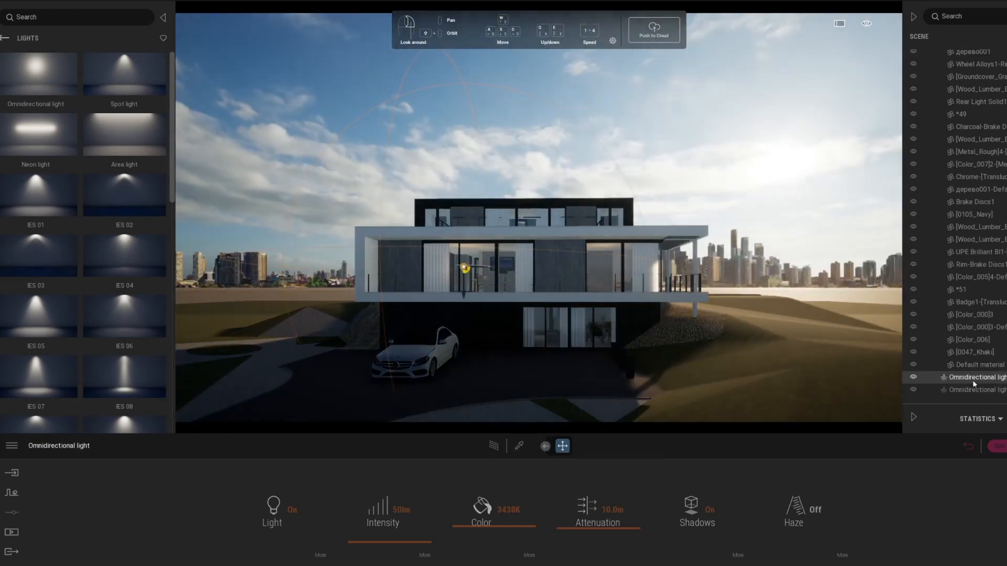
{"action": "left_click_drag", "start_coordinate": [603, 300], "coordinate": [606, 346]}
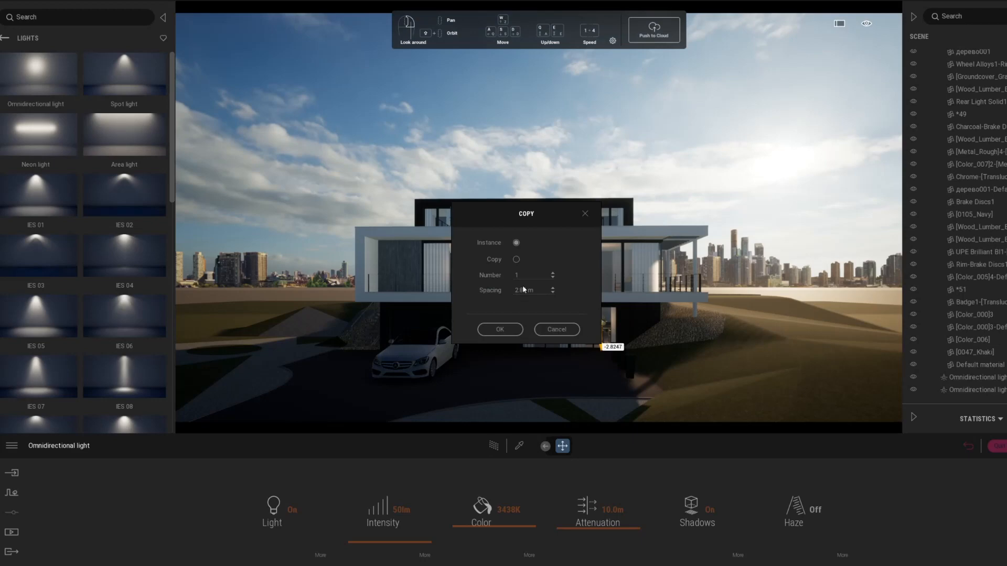
{"action": "left_click", "coordinate": [503, 330]}
- Move the copied light inside the ground-floor dining room, close to the ceiling near the window's outer curtain
{"action": "scroll", "coordinate": [588, 336], "scroll_direction": "up", "scroll_amount": 6}
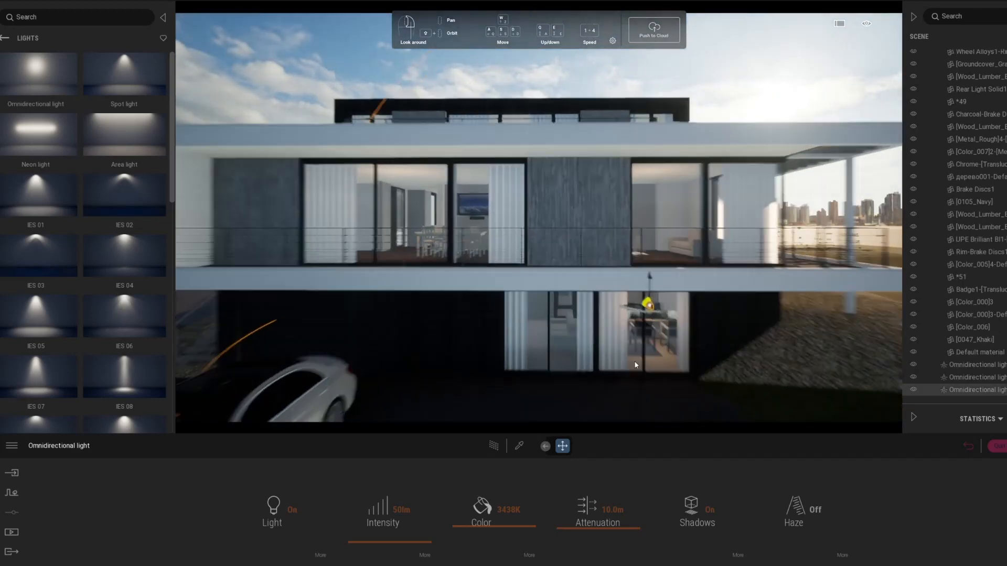
{"action": "scroll", "coordinate": [662, 335], "scroll_direction": "up", "scroll_amount": 3}
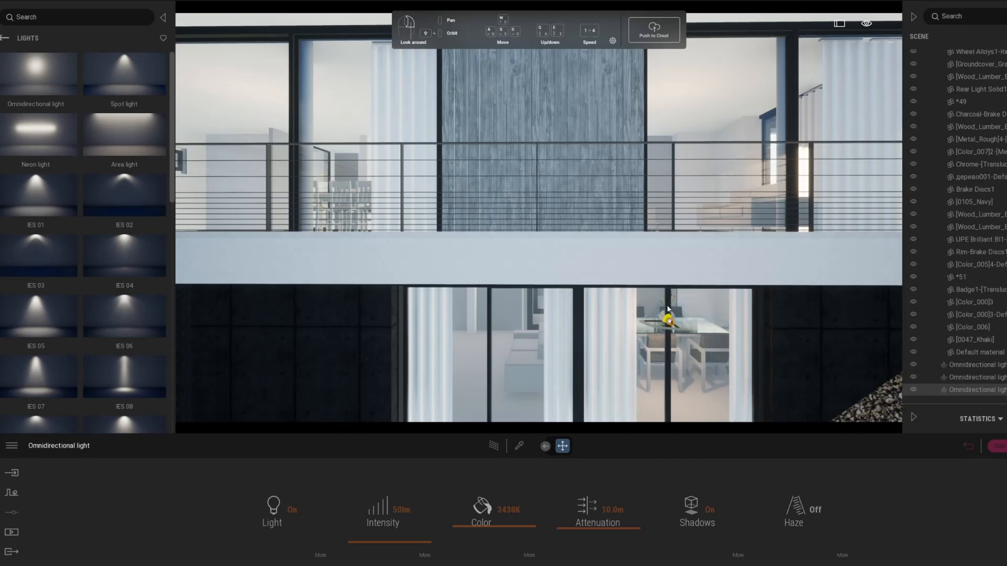
{"action": "left_click_drag", "start_coordinate": [660, 326], "coordinate": [720, 279]}
{"action": "left_click", "coordinate": [720, 321]}
{"action": "left_click", "coordinate": [718, 335]}
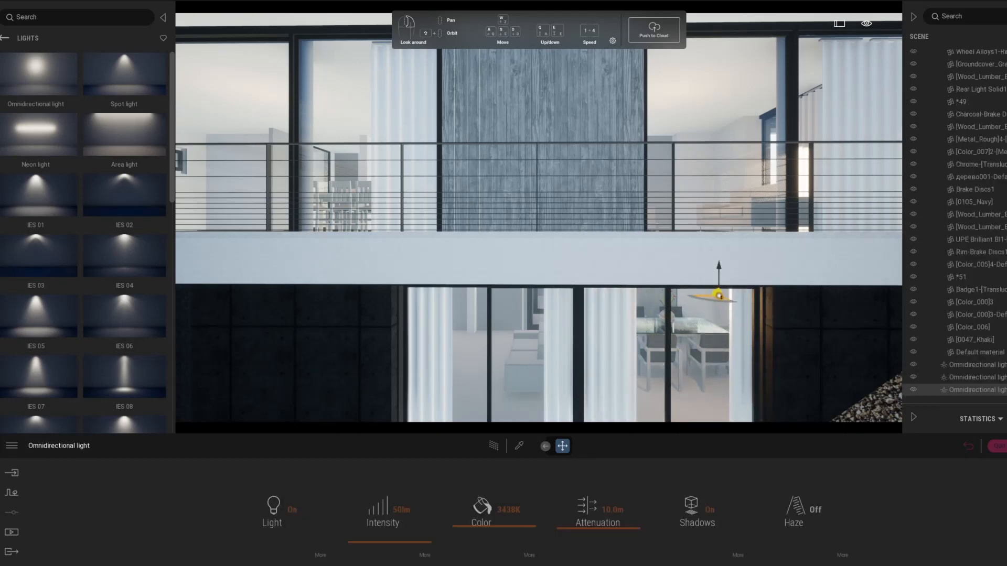
{"action": "middle_click_drag", "start_coordinate": [720, 279], "coordinate": [702, 231]}
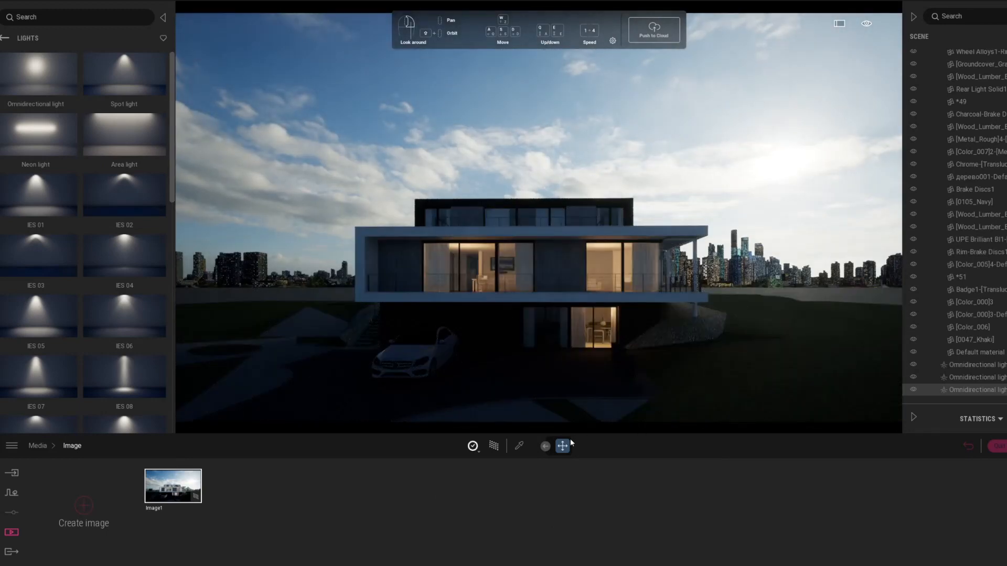
- Shift the ground-floor light slightly toward the middle of the house and preview it with the Path Tracer
{"action": "left_click", "coordinate": [996, 389]}
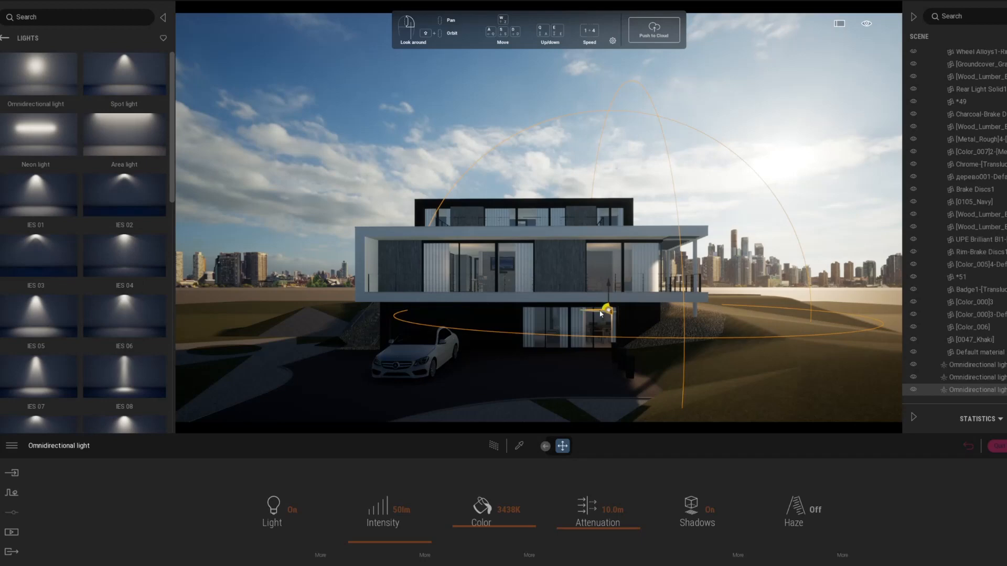
{"action": "left_click_drag", "start_coordinate": [601, 314], "coordinate": [591, 312]}
{"action": "left_click", "coordinate": [494, 446]}
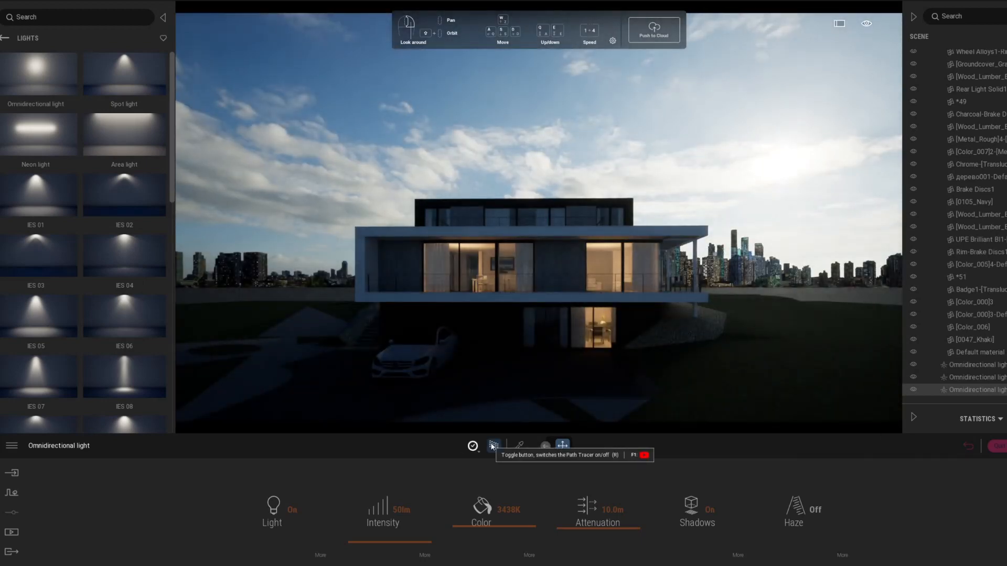
- Copy the dining room light as one instance 7.68 m back toward the top-floor volume
{"action": "left_click", "coordinate": [981, 377]}
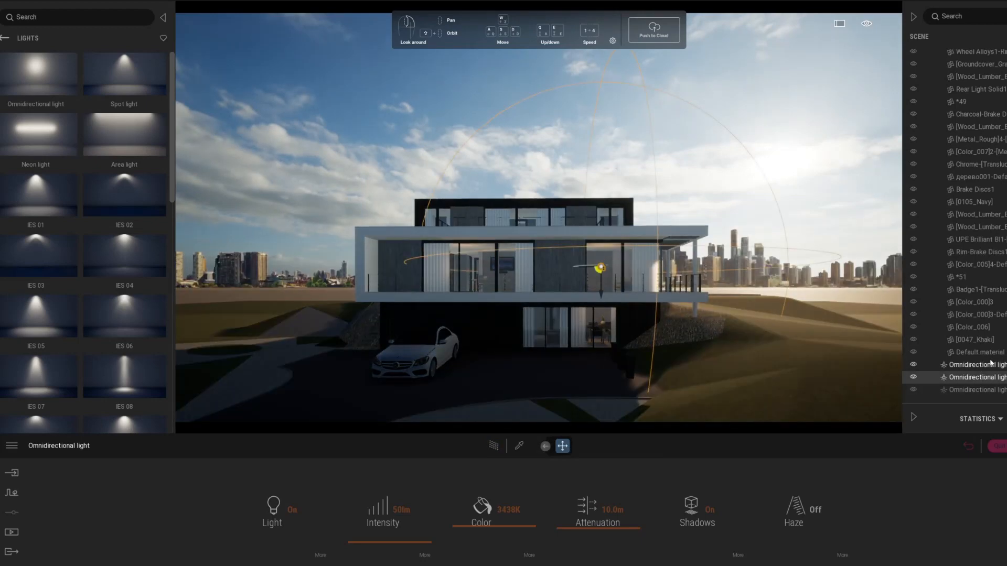
{"action": "double_click", "coordinate": [983, 365]}
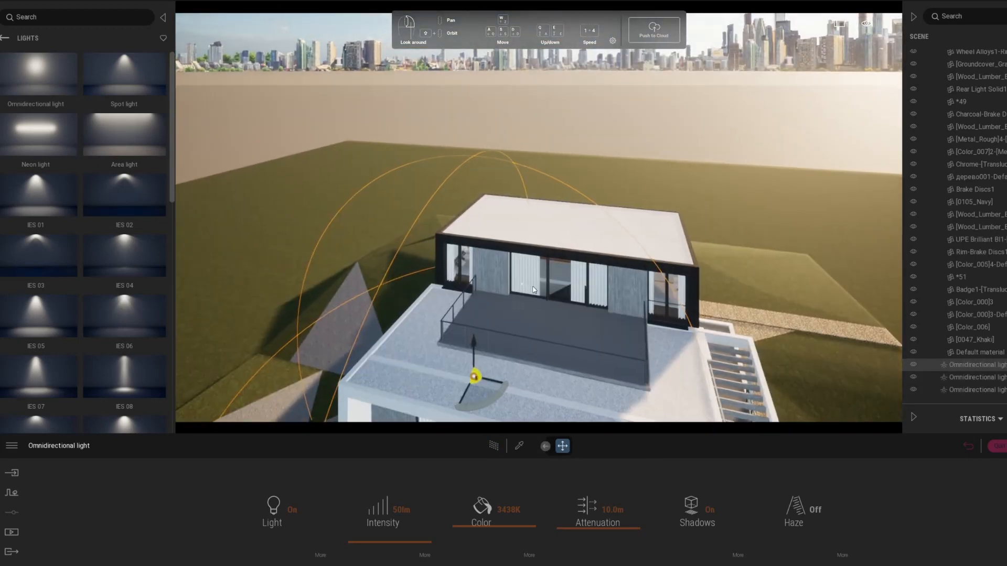
{"action": "left_click_drag", "start_coordinate": [475, 376], "coordinate": [527, 303], "text": "alt"}
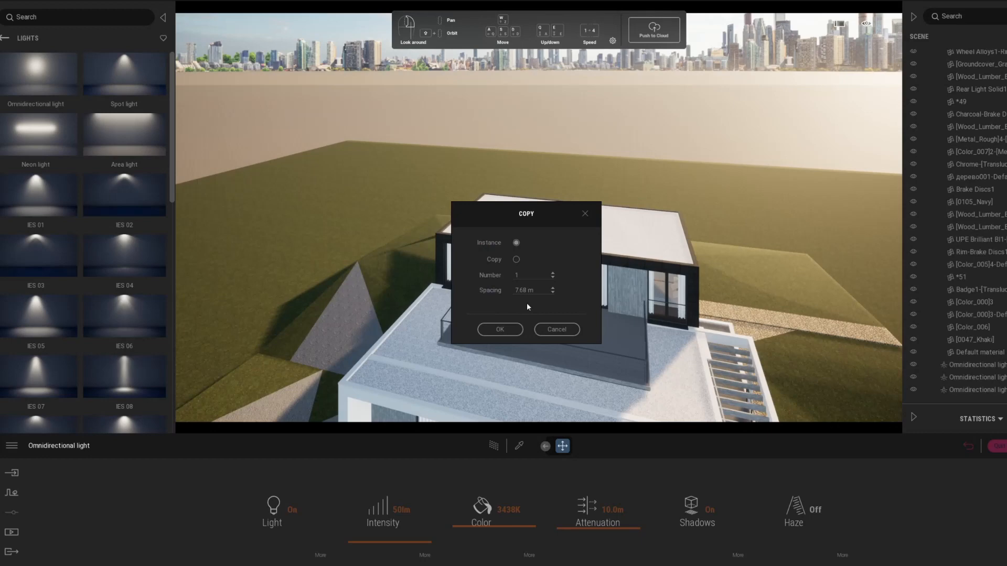
{"action": "left_click", "coordinate": [502, 334]}
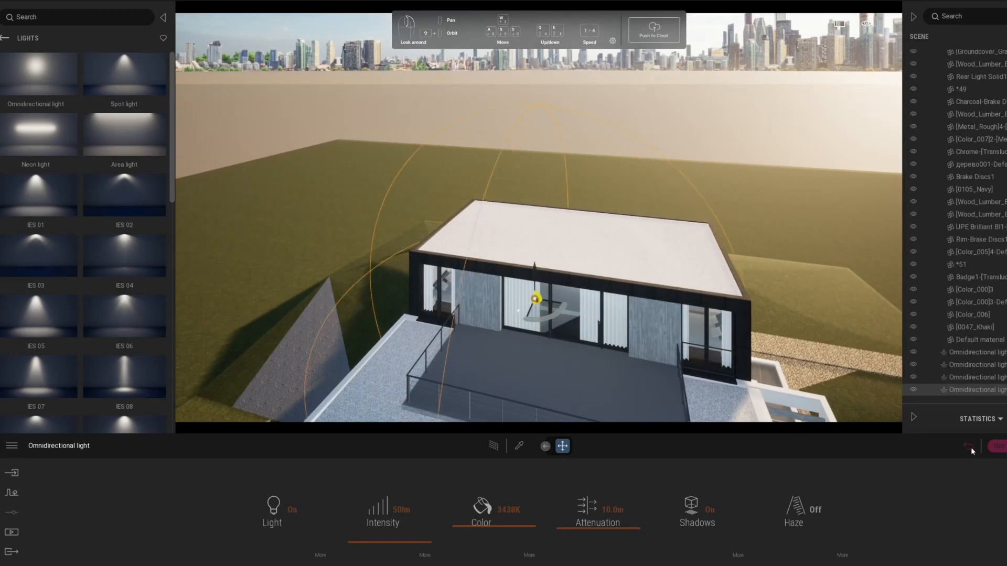
- Raise the newest omnidirectional light into the top floor from the Image1 view and preview it with the Path Tracer
{"action": "left_click", "coordinate": [12, 533]}
{"action": "left_click", "coordinate": [177, 490]}
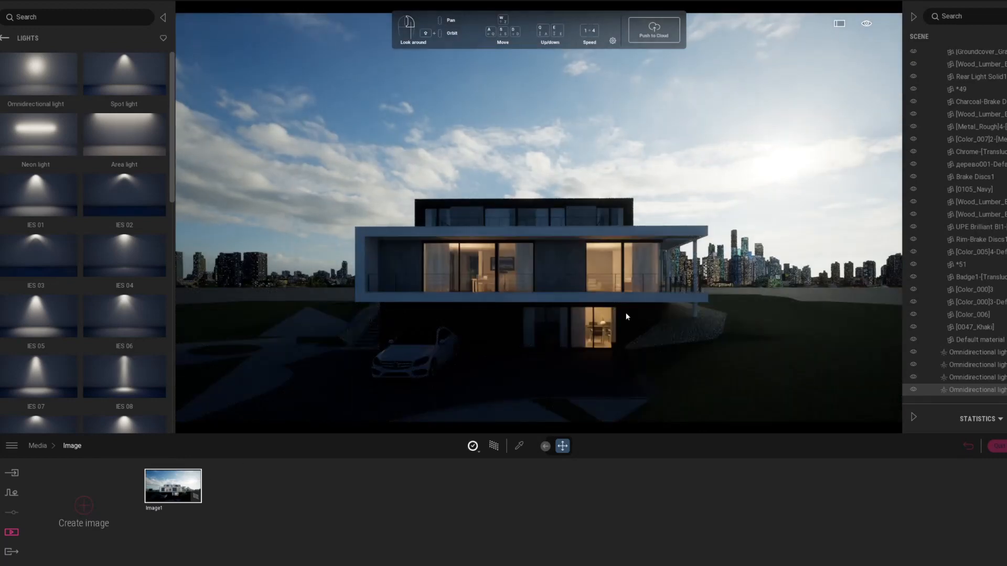
{"action": "left_click", "coordinate": [950, 388]}
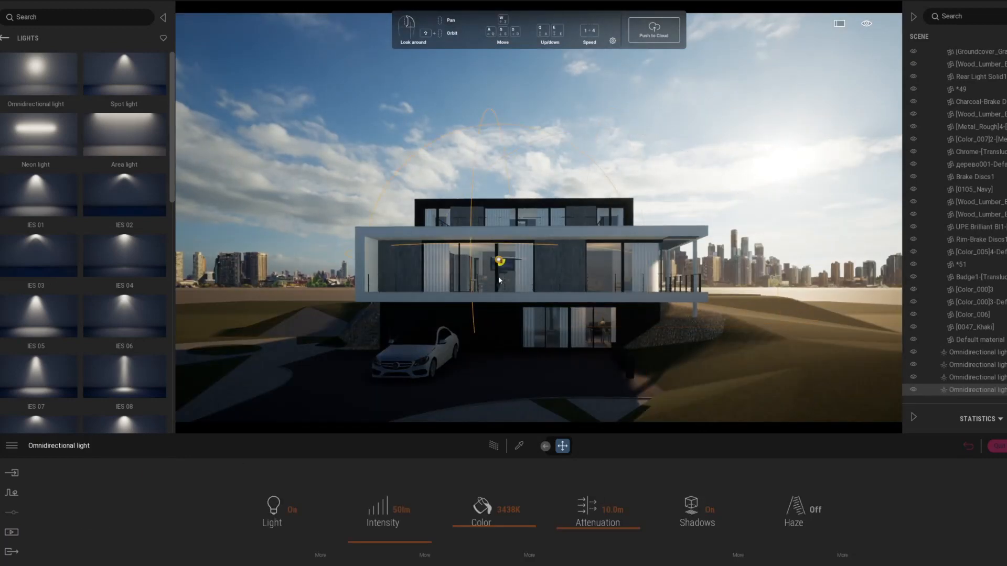
{"action": "left_click_drag", "start_coordinate": [499, 280], "coordinate": [503, 247]}
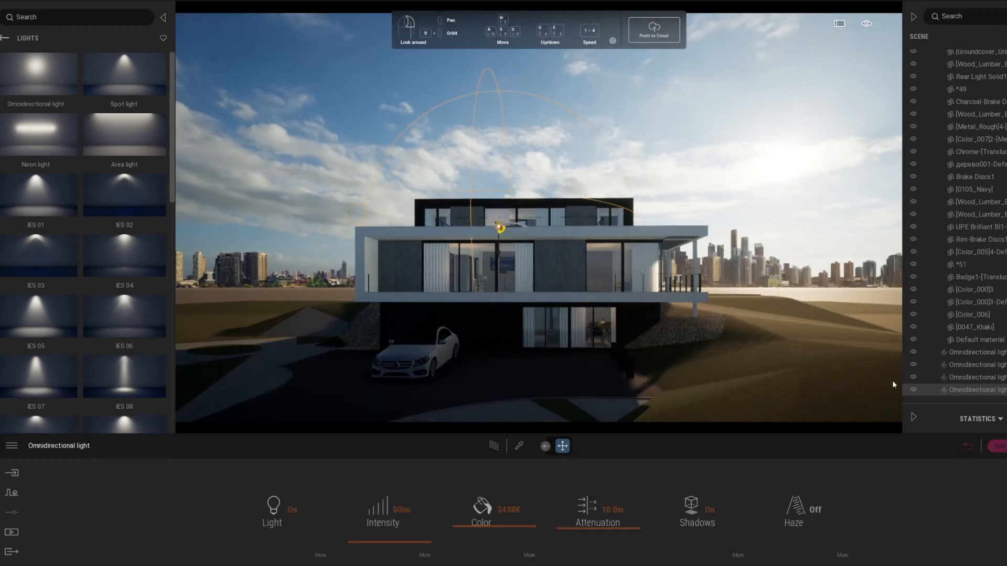
{"action": "left_click", "coordinate": [496, 450]}
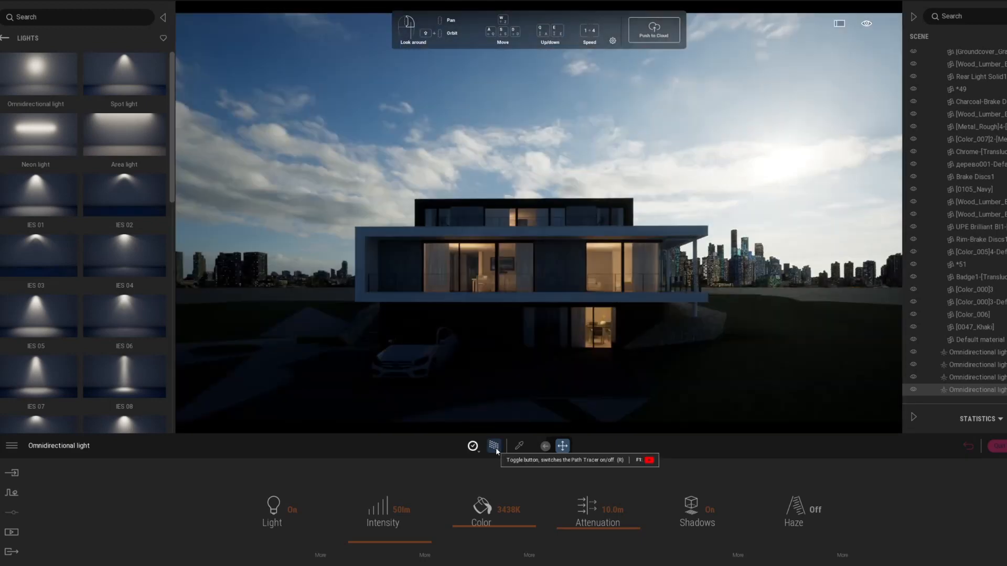
{"action": "left_click", "coordinate": [496, 450]}
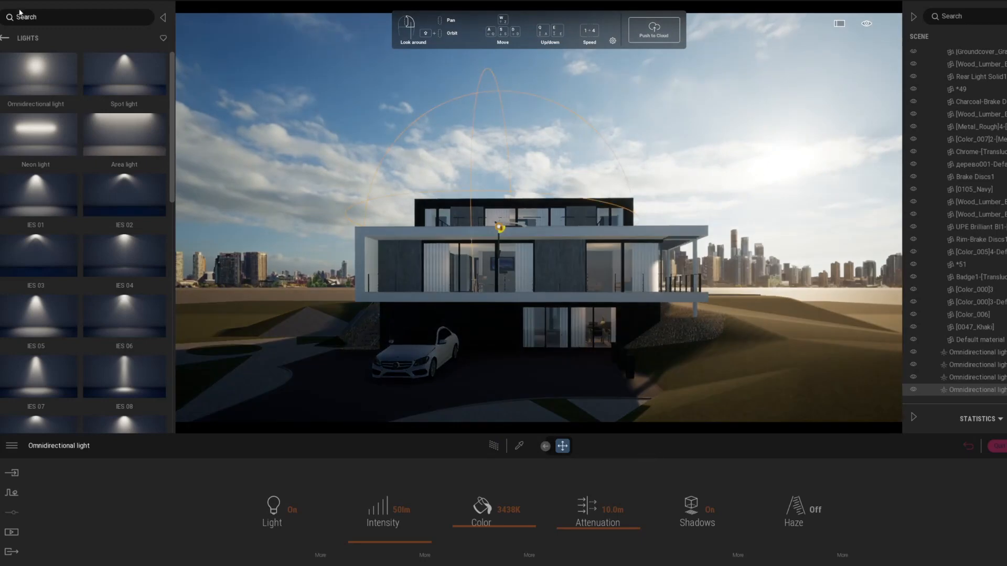
- Place a spot light under the overhang, shining down the dark ground-floor wall between the car and the windows
{"action": "left_click_drag", "start_coordinate": [36, 74], "coordinate": [484, 314]}
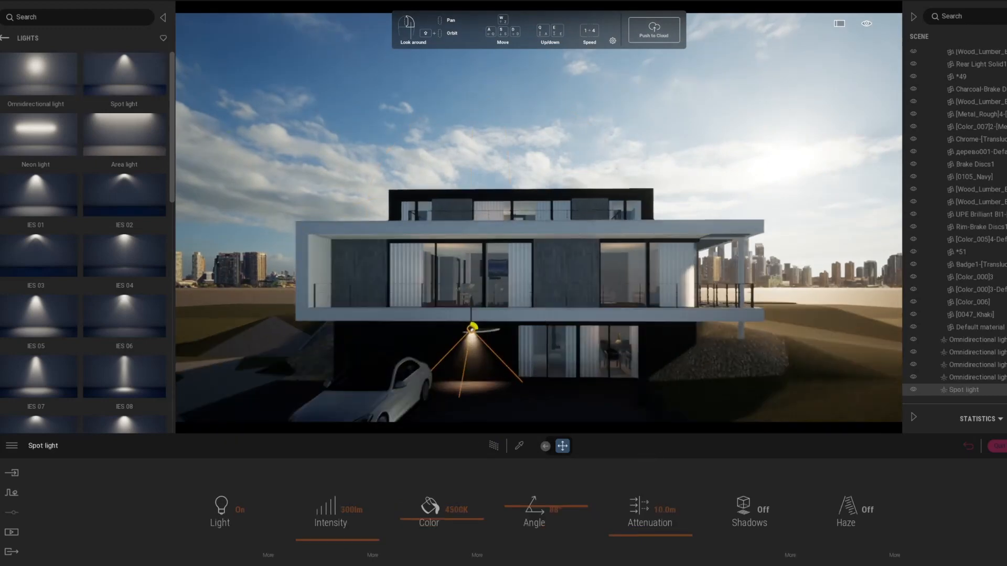
{"action": "scroll", "coordinate": [488, 314], "scroll_direction": "up", "scroll_amount": 10}
{"action": "scroll", "coordinate": [547, 183], "scroll_direction": "up", "scroll_amount": 3}
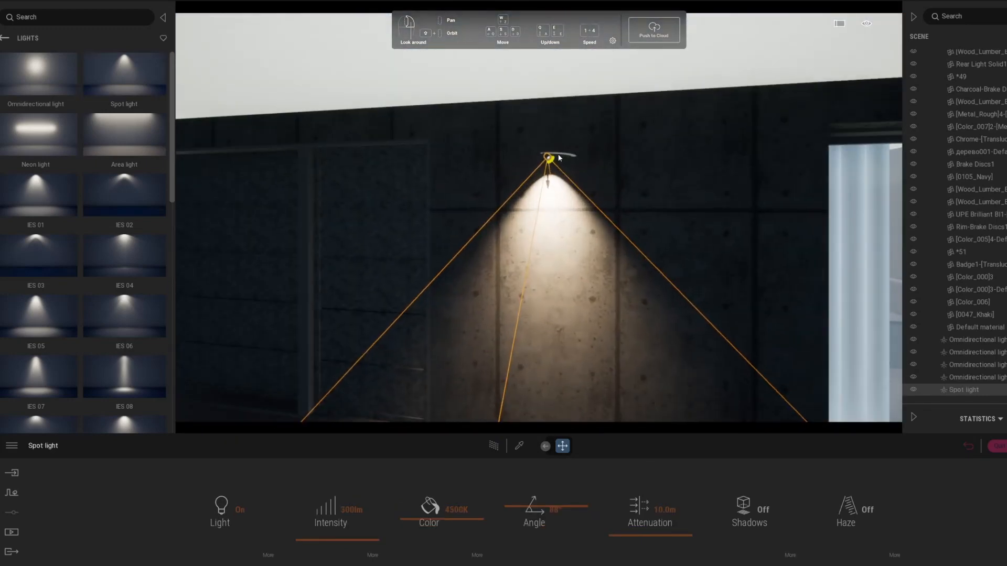
{"action": "left_click_drag", "start_coordinate": [559, 156], "coordinate": [588, 175]}
{"action": "scroll", "coordinate": [492, 288], "scroll_direction": "down", "scroll_amount": 10}
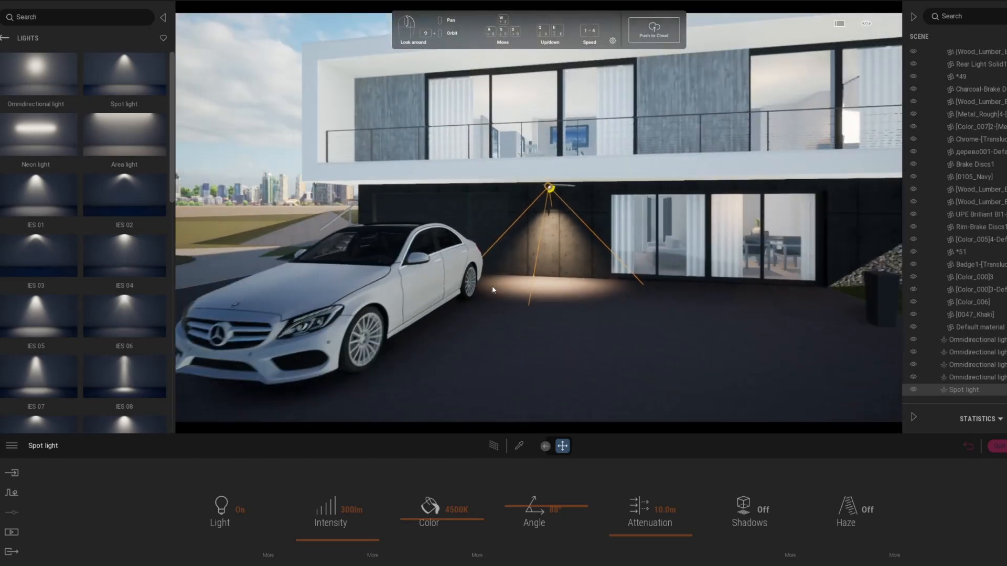
- Set the spot light's angle to 180° and its intensity to 100 lm, and turn on its shadows
{"action": "left_click_drag", "start_coordinate": [521, 519], "coordinate": [529, 467]}
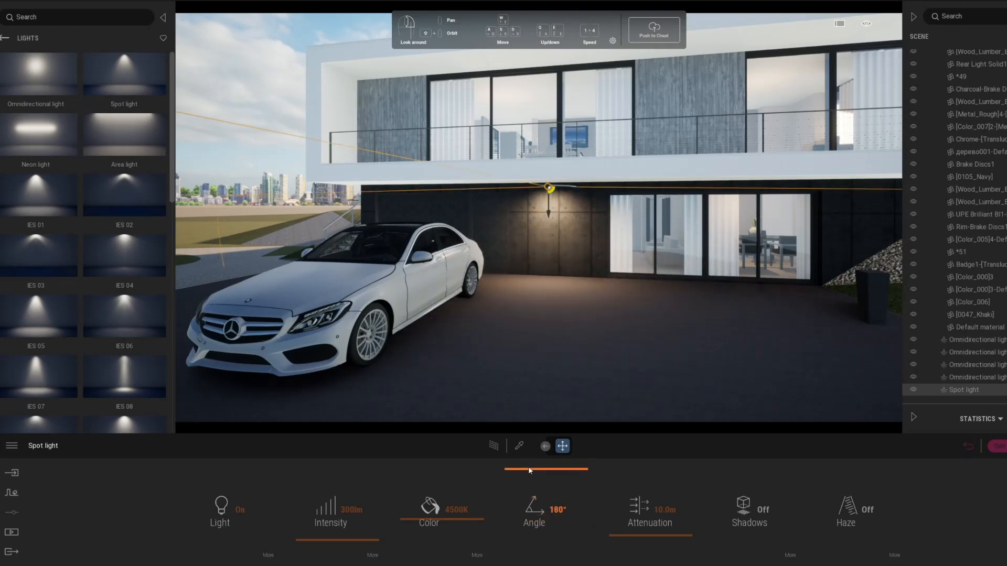
{"action": "type", "text": "50"}
{"action": "key", "text": "Return"}
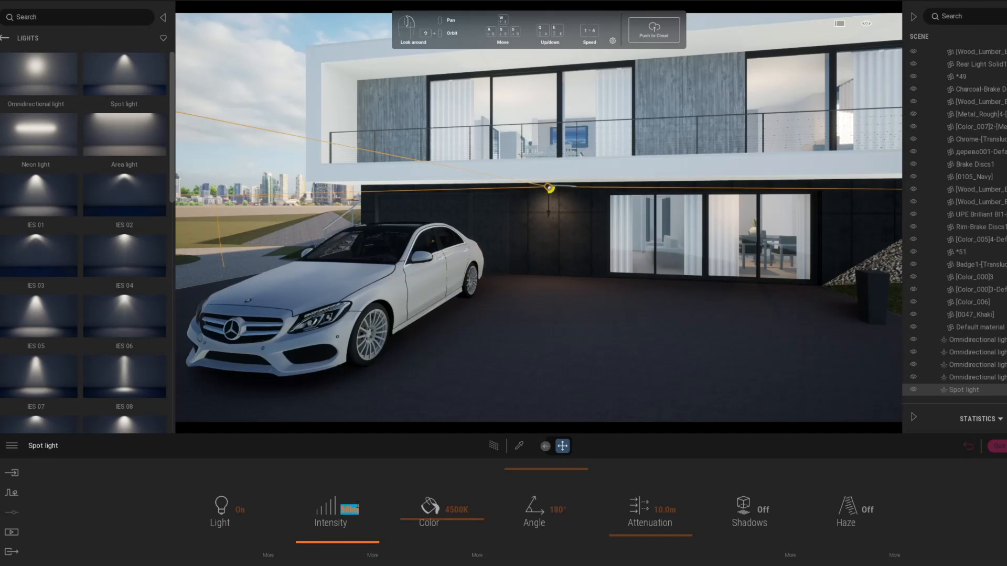
{"action": "type", "text": "100"}
{"action": "key", "text": "Return"}
{"action": "left_click", "coordinate": [761, 510]}
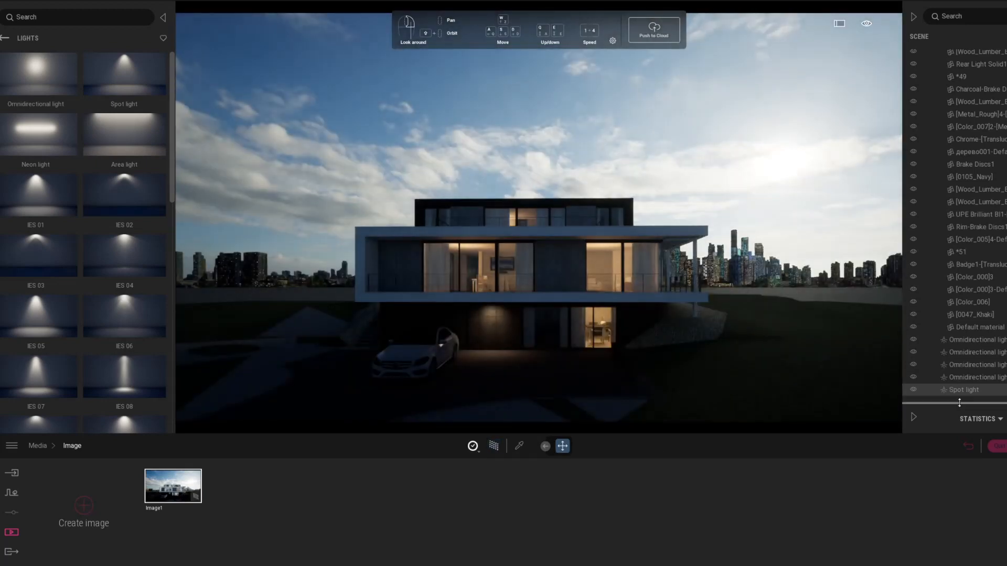
- Preview the spot light with the Path Tracer and set its color to 4125K
{"action": "left_click", "coordinate": [963, 390]}
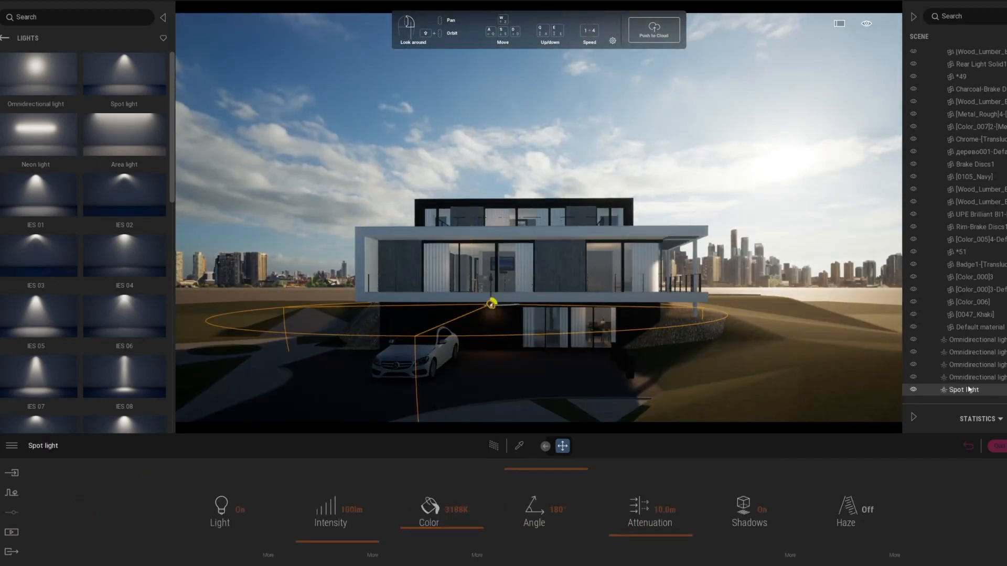
{"action": "left_click", "coordinate": [496, 446]}
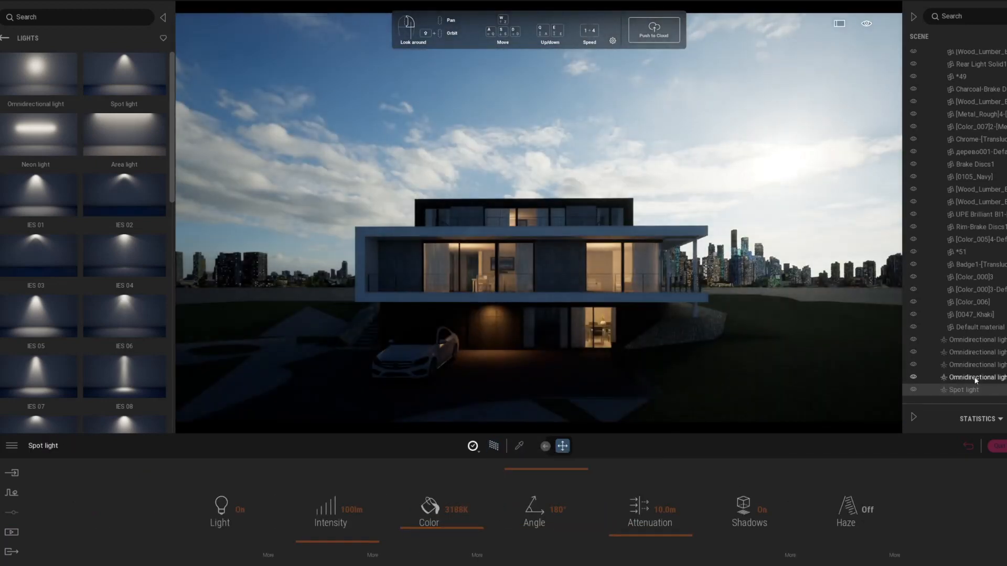
{"action": "left_click", "coordinate": [971, 377]}
{"action": "left_click", "coordinate": [965, 390]}
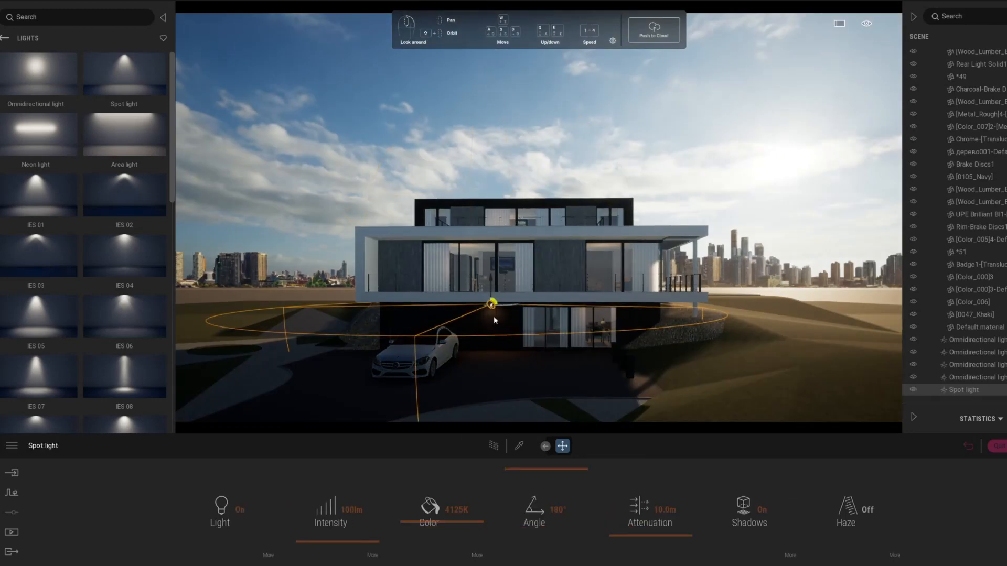
- Copy the spot light to the end of the overhang beside the stairs and preview both lights with the Path Tracer
{"action": "left_click_drag", "start_coordinate": [506, 303], "coordinate": [433, 312]}
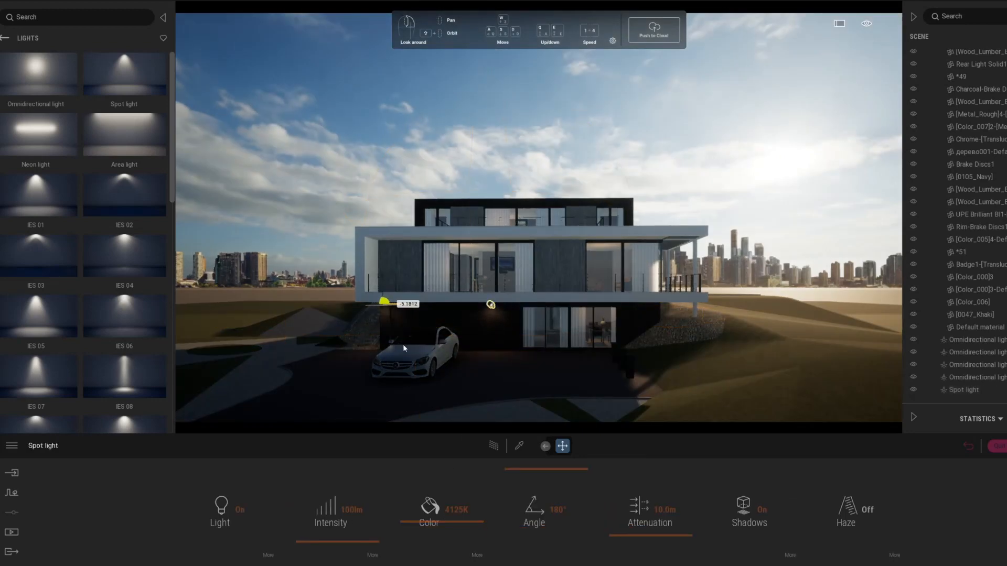
{"action": "mouse_move", "coordinate": [403, 349]}
{"action": "left_mouse_down"}
{"action": "mouse_move", "coordinate": [416, 346]}
{"action": "mouse_move", "coordinate": [395, 351]}
{"action": "left_mouse_up"}
{"action": "left_click", "coordinate": [498, 330]}
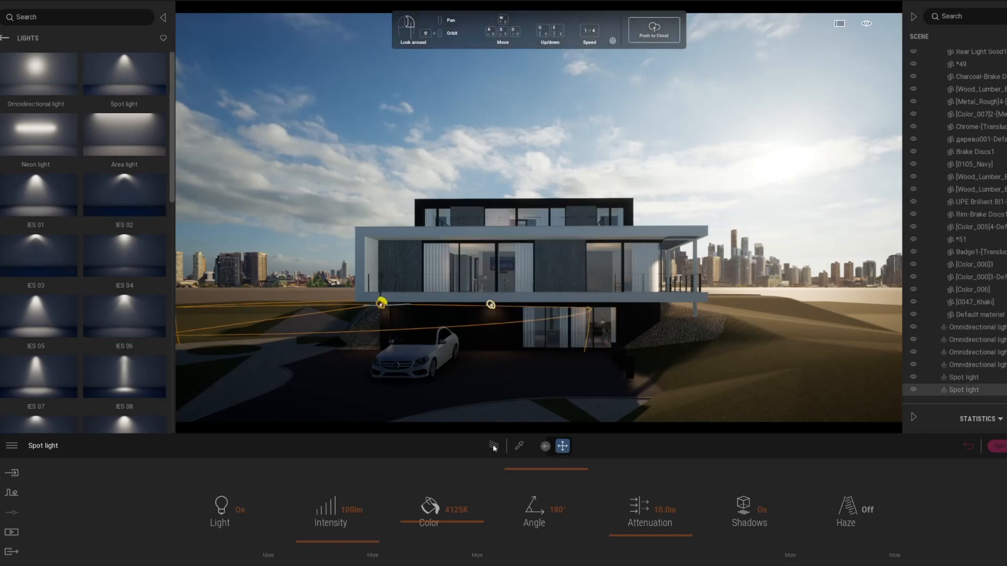
{"action": "left_click", "coordinate": [493, 445]}
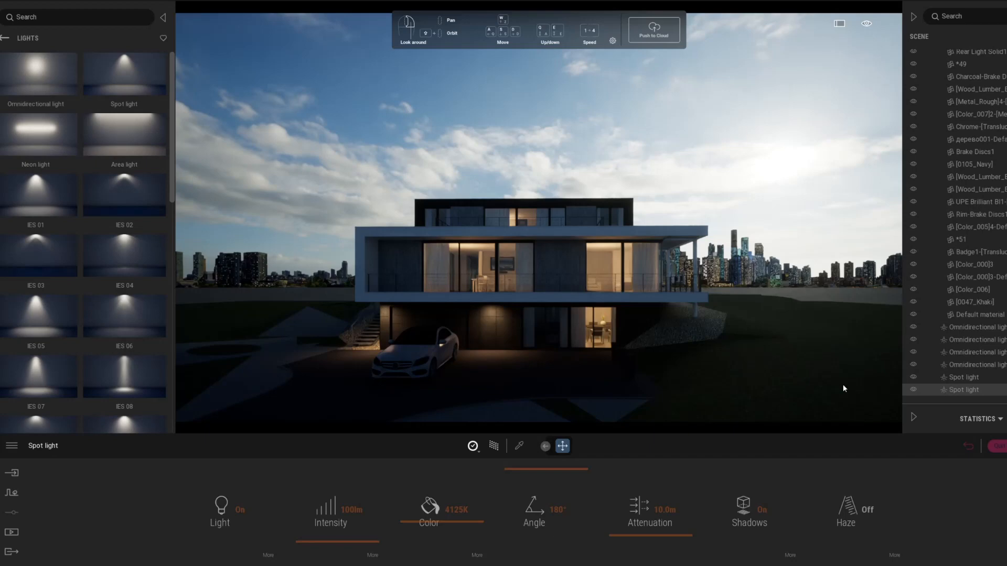
{"action": "left_click", "coordinate": [493, 446]}
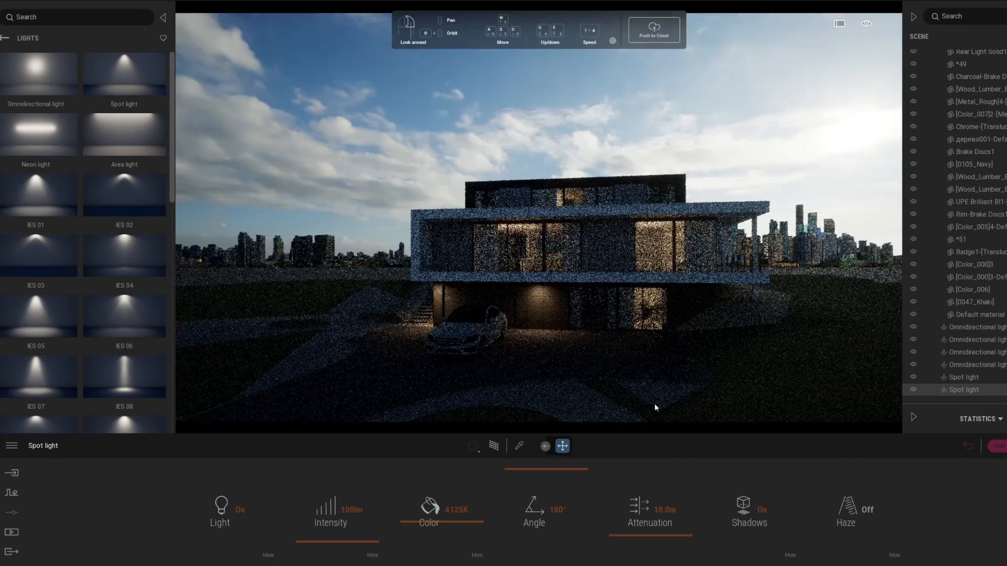
- Pick the path's River Cobblestone material and apply it to the gravel slopes beside the outdoor stairs
{"action": "key", "text": "w"}
{"action": "right_click_drag", "start_coordinate": [436, 220], "coordinate": [388, 229]}
{"action": "left_click", "coordinate": [519, 446]}
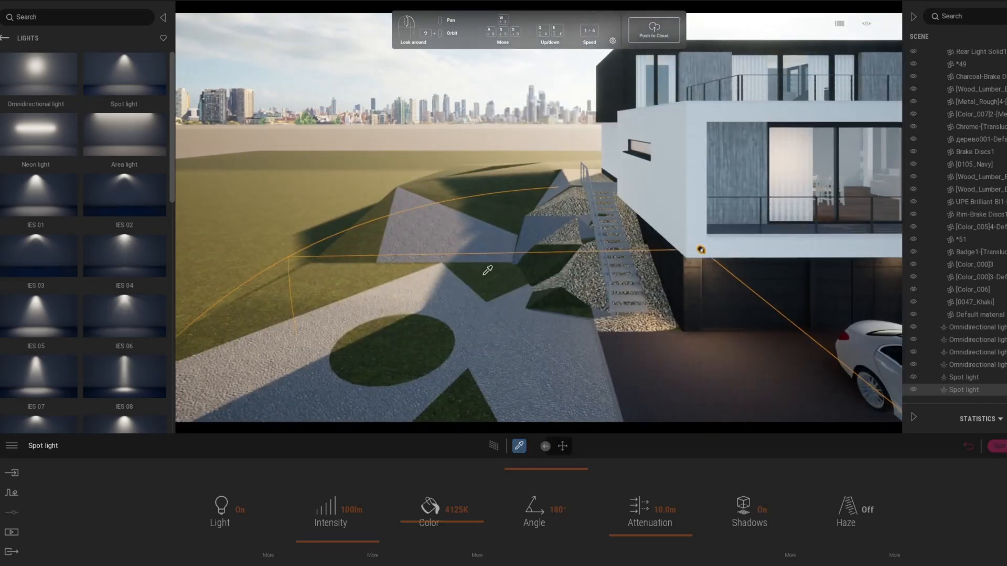
{"action": "left_click", "coordinate": [489, 331]}
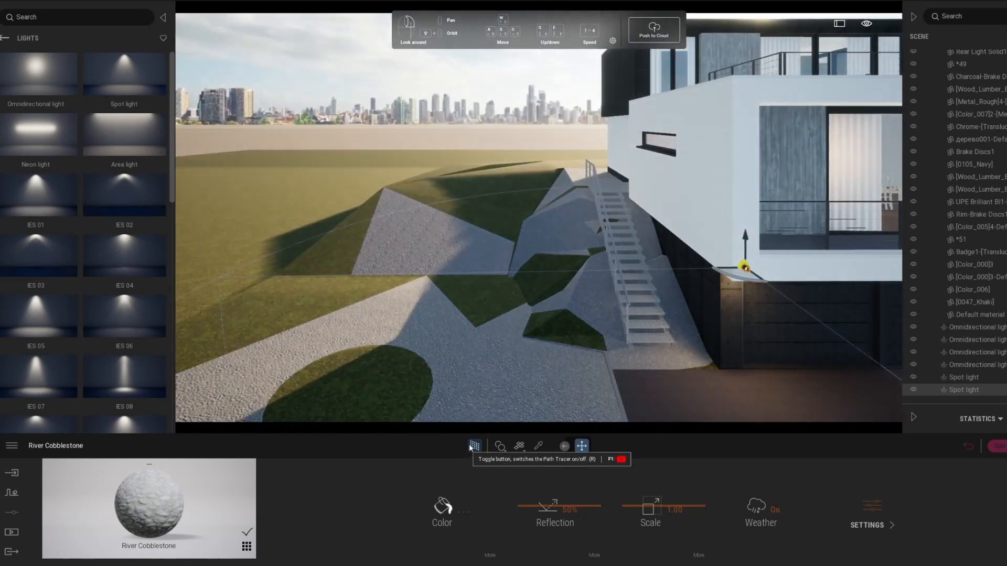
- Open the context tools and go to Vegetation scatter, with the grass and flower assets available
{"action": "scroll", "coordinate": [383, 319], "scroll_direction": "down", "scroll_amount": 3}
{"action": "left_click", "coordinate": [5, 38]}
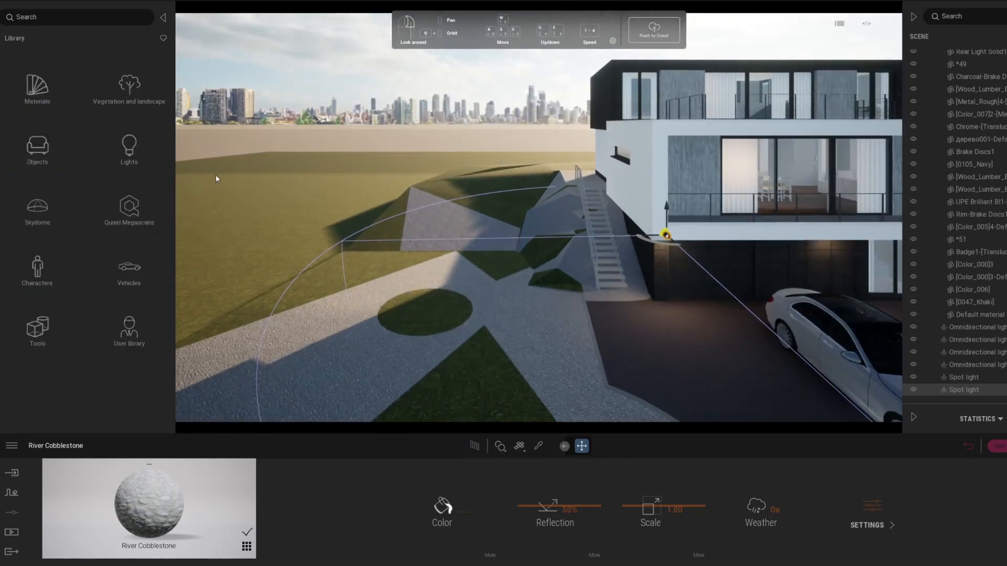
{"action": "left_click", "coordinate": [12, 532]}
{"action": "left_click", "coordinate": [11, 492]}
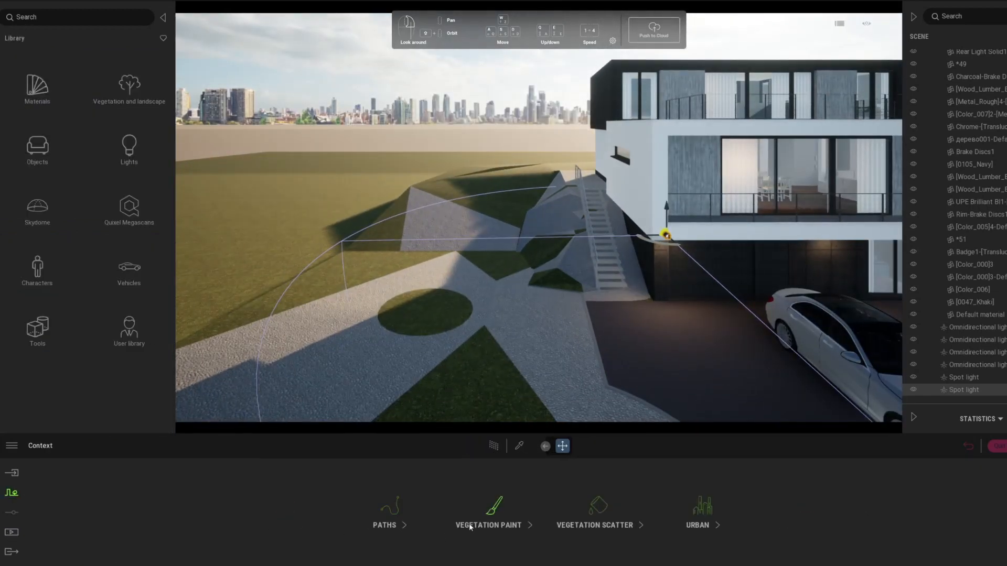
{"action": "left_click", "coordinate": [493, 506]}
{"action": "scroll", "coordinate": [189, 402], "scroll_direction": "up", "scroll_amount": 2}
{"action": "scroll", "coordinate": [189, 402], "scroll_direction": "down", "scroll_amount": 1}
{"action": "left_click", "coordinate": [12, 493]}
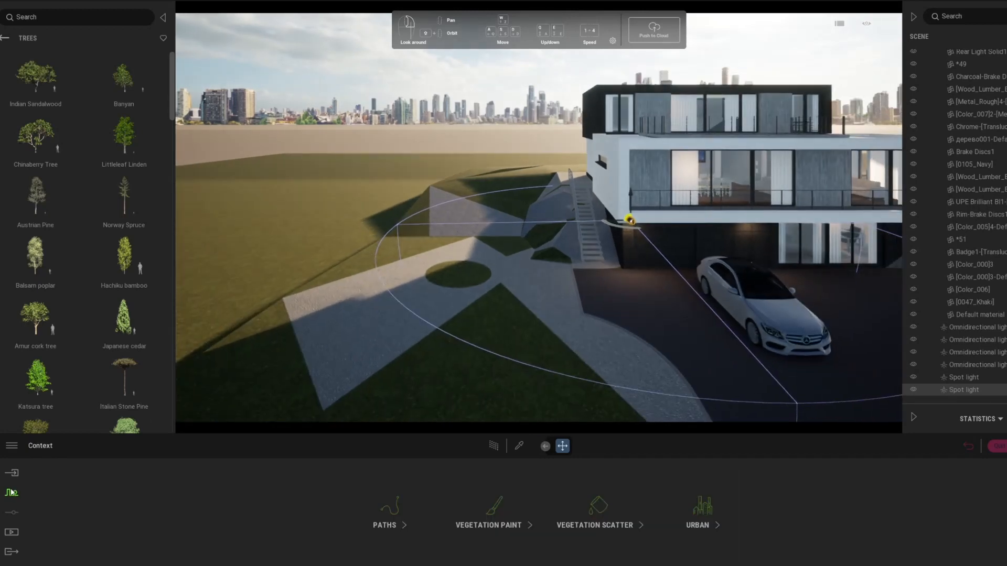
{"action": "left_click", "coordinate": [627, 527]}
{"action": "scroll", "coordinate": [386, 272], "scroll_direction": "down", "scroll_amount": 2}
{"action": "middle_click_drag", "start_coordinate": [386, 272], "coordinate": [354, 275]}
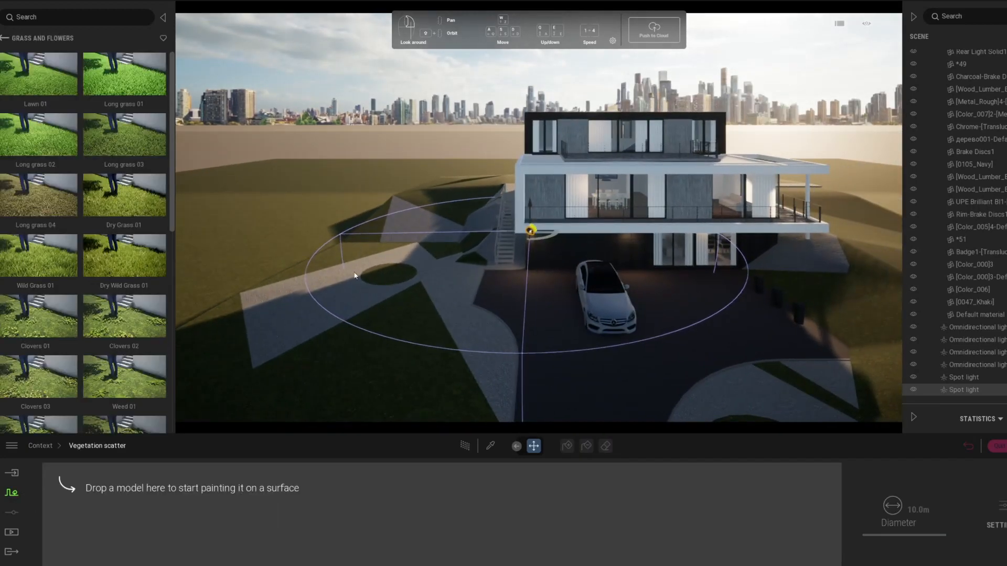
- Add Long grass 03, Dry Wild Grass 01, Clovers 02, Clovers 03 and Lawn 01 to the scatter and fill the ground around the house
{"action": "left_click_drag", "start_coordinate": [124, 134], "coordinate": [97, 493]}
{"action": "left_click_drag", "start_coordinate": [124, 255], "coordinate": [183, 493]}
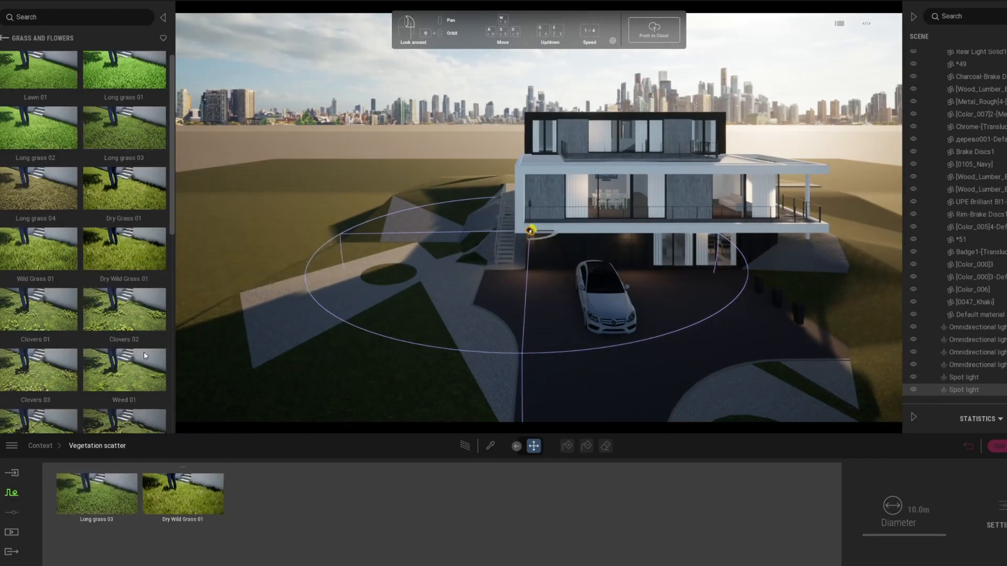
{"action": "left_click_drag", "start_coordinate": [124, 309], "coordinate": [291, 504]}
{"action": "left_click_drag", "start_coordinate": [38, 368], "coordinate": [355, 493]}
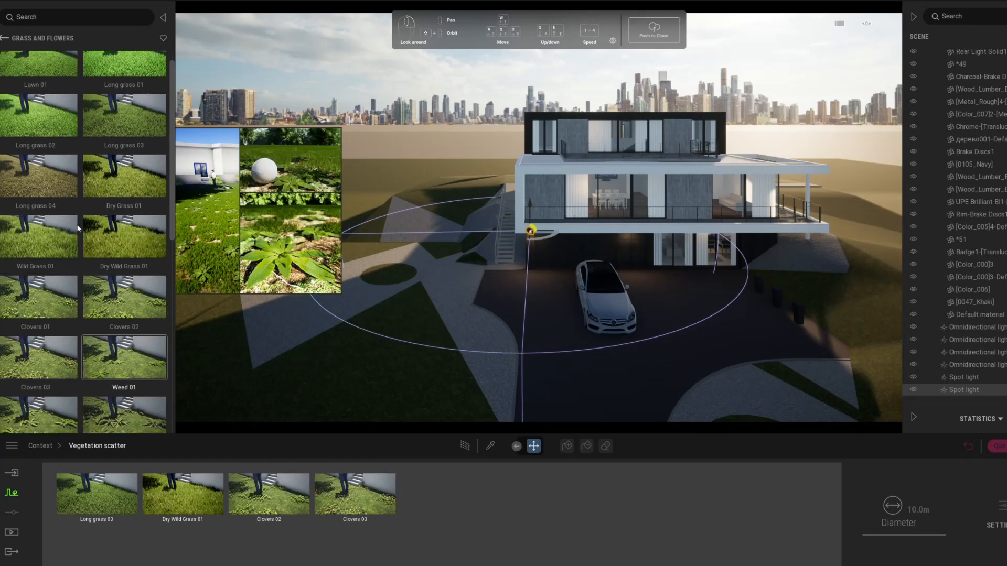
{"action": "left_click_drag", "start_coordinate": [38, 65], "coordinate": [441, 493]}
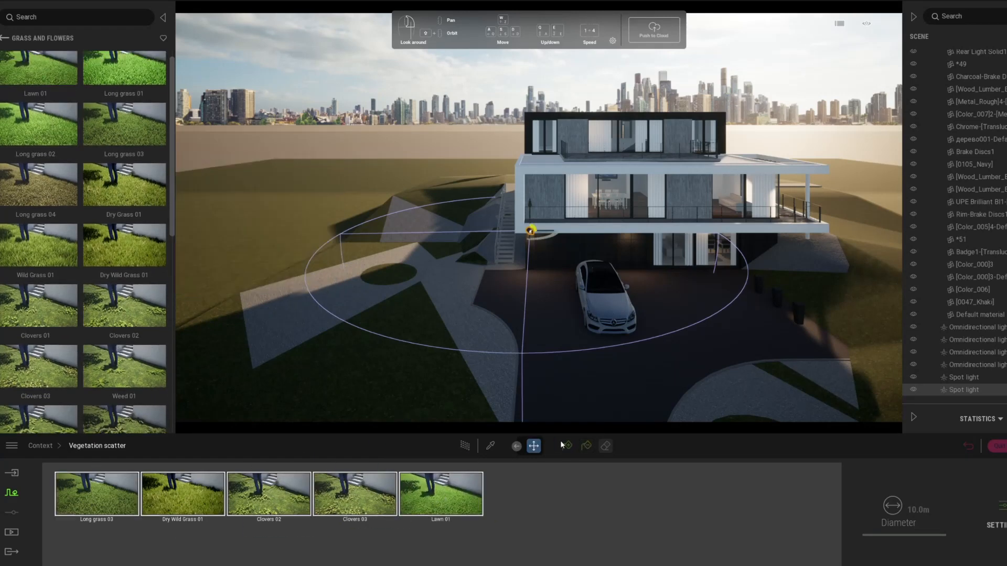
{"action": "left_click", "coordinate": [427, 394]}
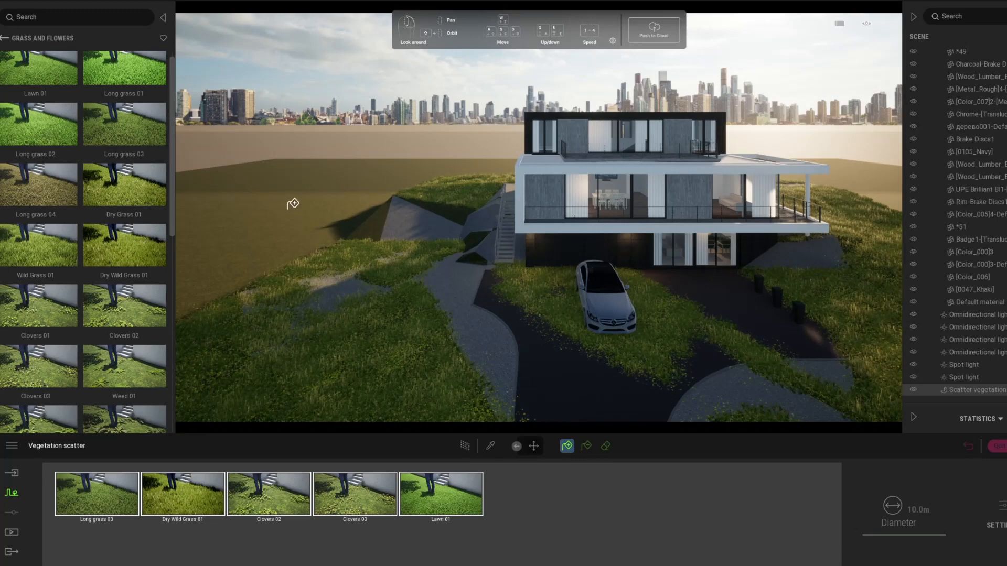
- Erase the scattered grass from the driveway and paths with a 5 m eraser diameter
{"action": "left_click", "coordinate": [605, 446]}
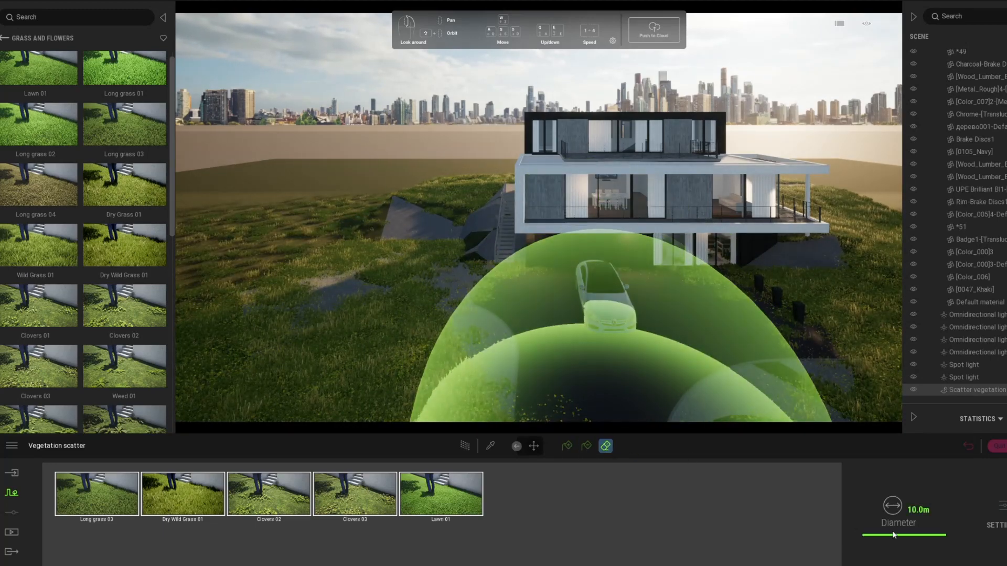
{"action": "left_click", "coordinate": [917, 509]}
{"action": "type", "text": "5"}
{"action": "key", "text": "Return"}
{"action": "scroll", "coordinate": [496, 325], "scroll_direction": "up", "scroll_amount": 2}
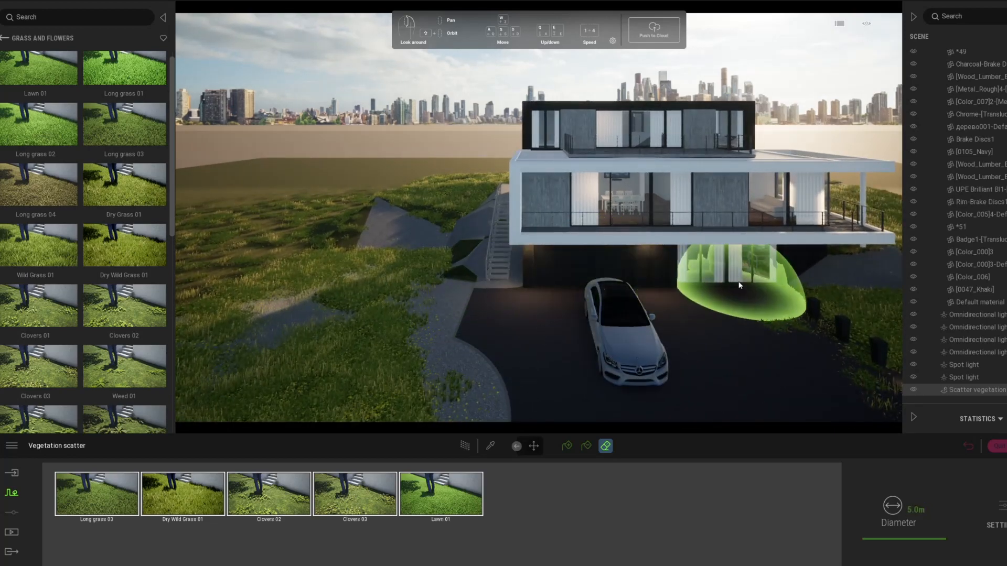
{"action": "scroll", "coordinate": [449, 276], "scroll_direction": "down", "scroll_amount": 3}
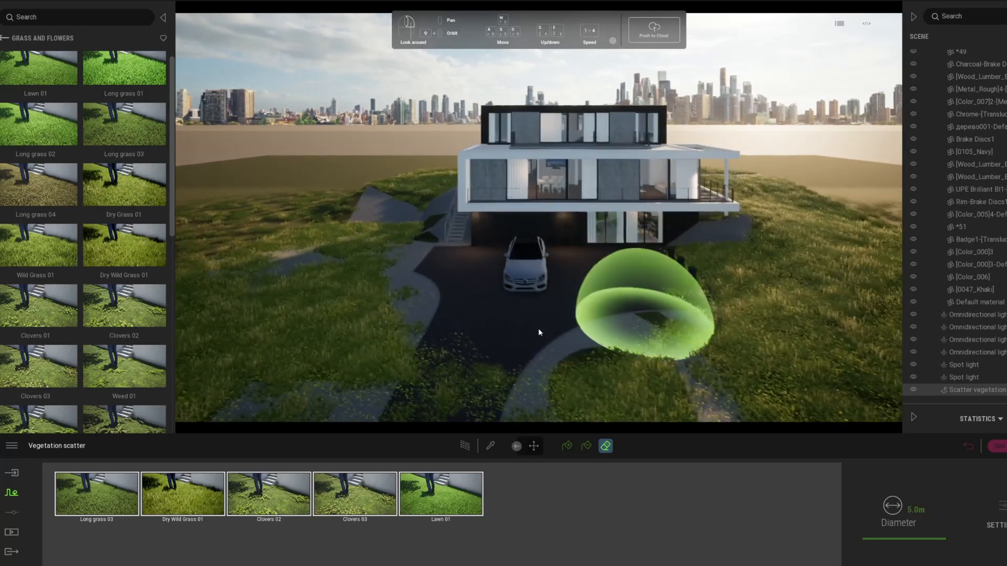
{"action": "mouse_move", "coordinate": [539, 330]}
{"action": "left_mouse_down"}
{"action": "mouse_move", "coordinate": [487, 352]}
{"action": "mouse_move", "coordinate": [487, 286]}
{"action": "mouse_move", "coordinate": [469, 348]}
{"action": "mouse_move", "coordinate": [488, 273]}
{"action": "mouse_move", "coordinate": [363, 336]}
{"action": "mouse_move", "coordinate": [231, 333]}
{"action": "mouse_move", "coordinate": [573, 360]}
{"action": "mouse_move", "coordinate": [513, 344]}
{"action": "left_mouse_up"}
{"action": "scroll", "coordinate": [487, 294], "scroll_direction": "down", "scroll_amount": 3}
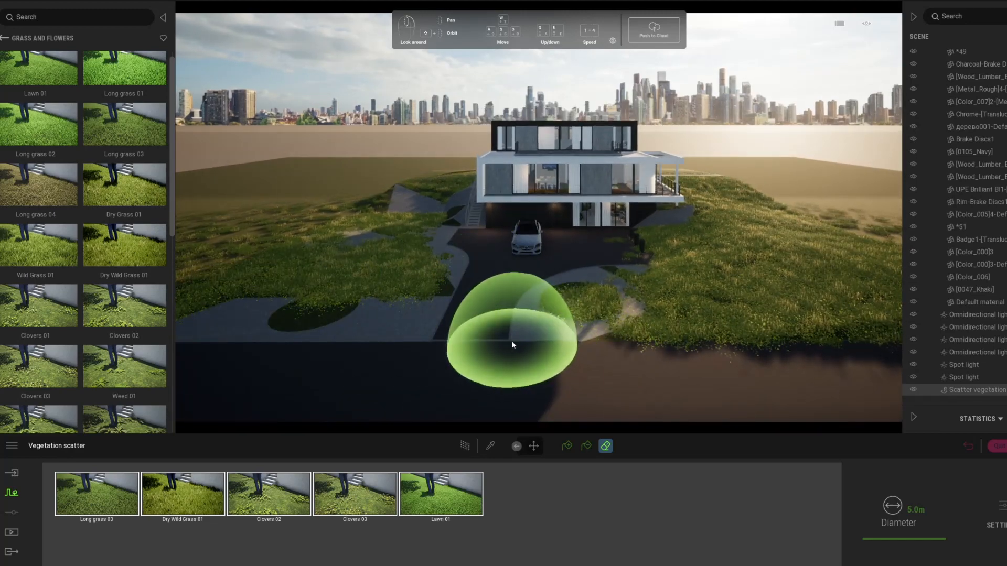
{"action": "scroll", "coordinate": [589, 218], "scroll_direction": "up", "scroll_amount": 4}
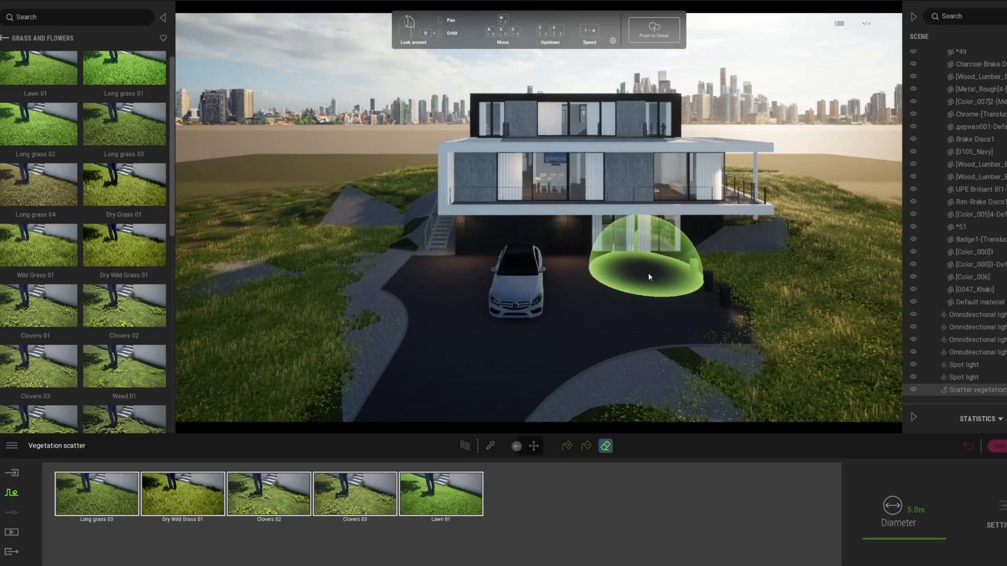
{"action": "scroll", "coordinate": [707, 318], "scroll_direction": "up", "scroll_amount": 3}
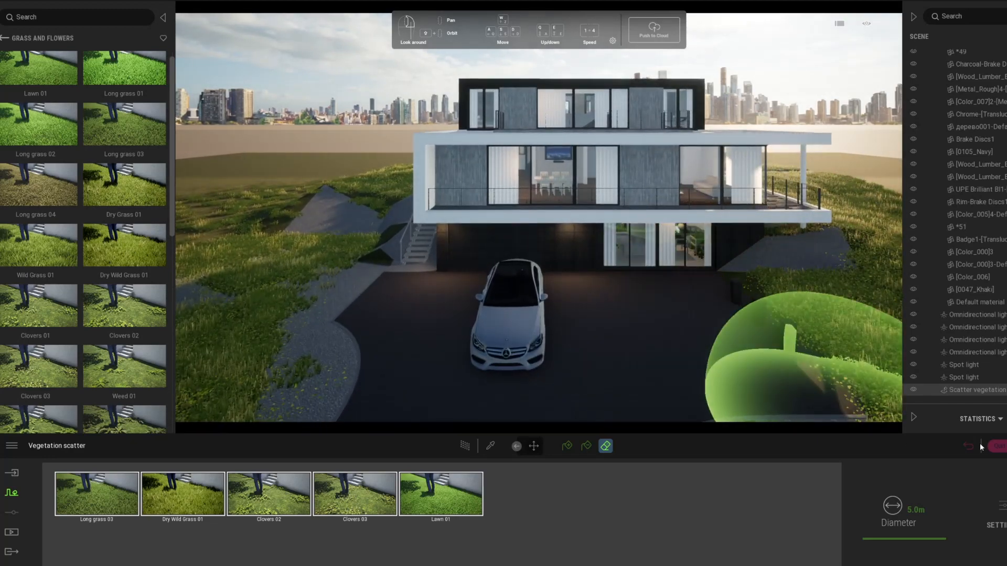
- Check the grass from the Image1 view with the Path Tracer and clear remaining grass near the path with a 2 m eraser
{"action": "left_click", "coordinate": [12, 533]}
{"action": "left_click", "coordinate": [185, 492]}
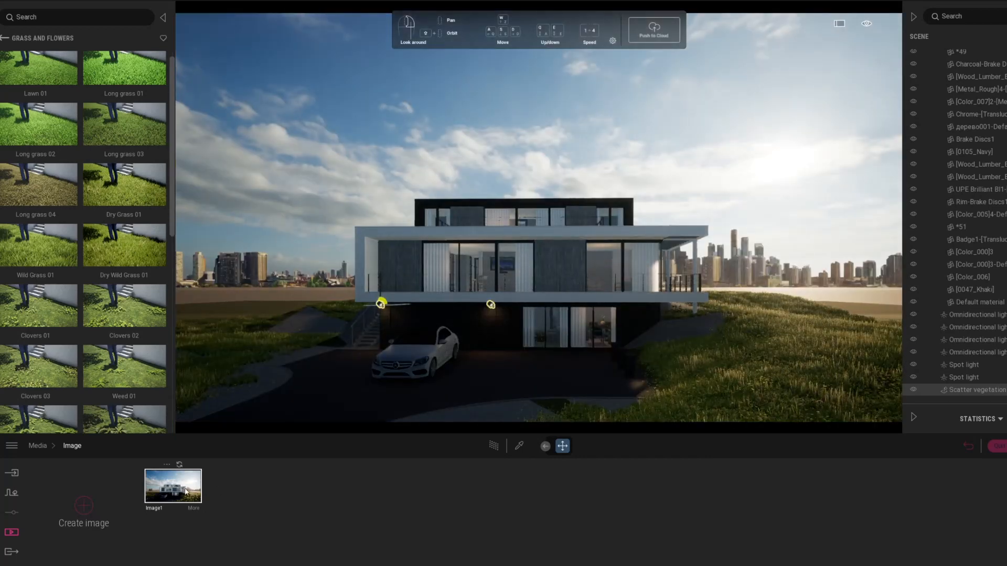
{"action": "left_click", "coordinate": [497, 446]}
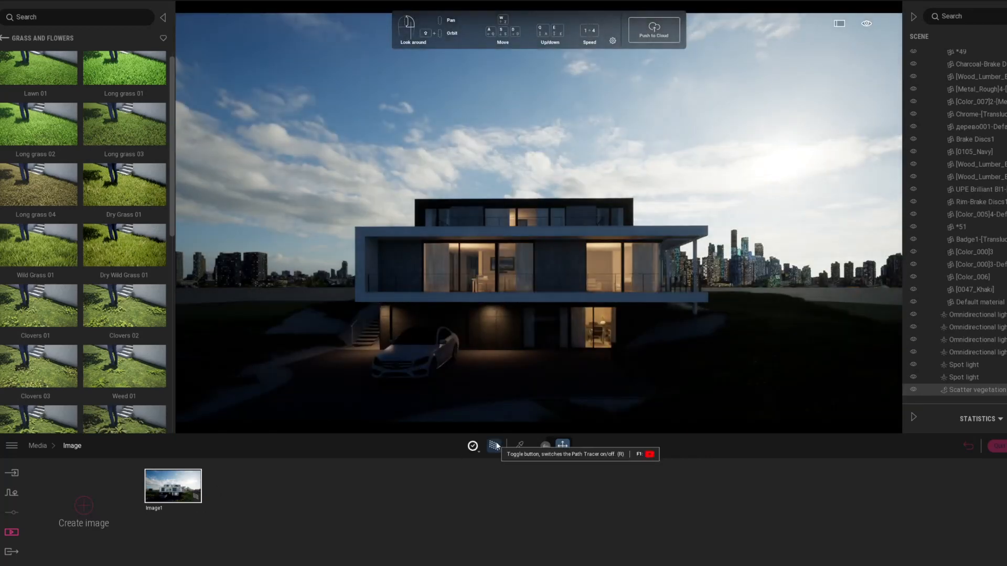
{"action": "left_click", "coordinate": [495, 446]}
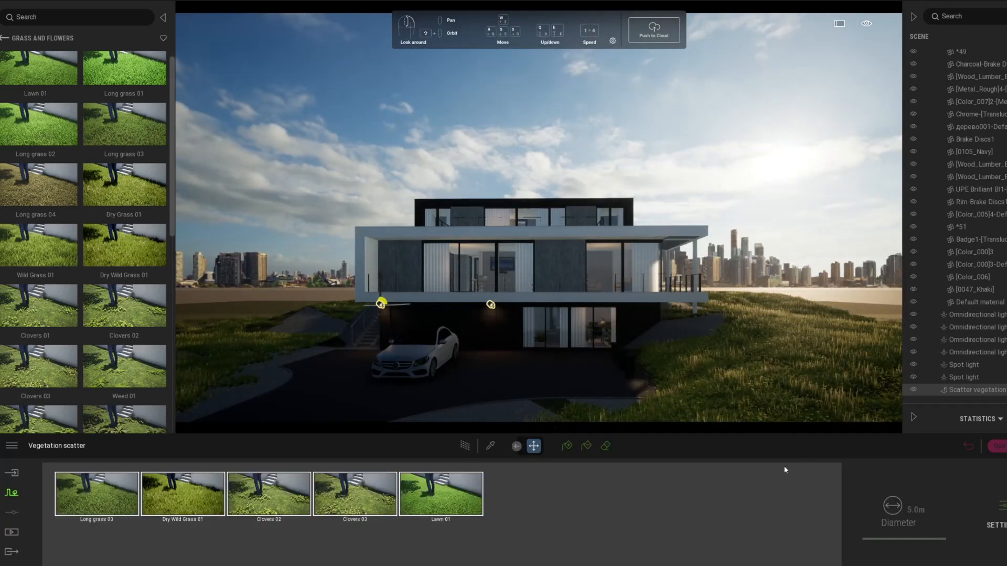
{"action": "left_click", "coordinate": [605, 446]}
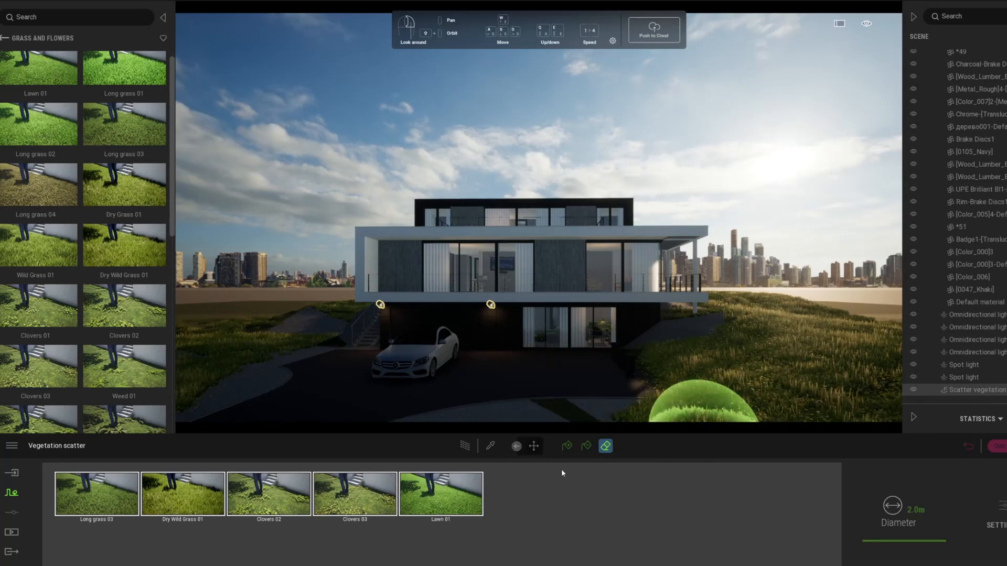
- Select all five scattered grasses and set their size to 41% and their dryness to 49%
{"action": "left_click", "coordinate": [535, 471]}
{"action": "left_click", "coordinate": [441, 487]}
{"action": "left_click", "coordinate": [131, 489], "text": "shift"}
{"action": "left_click", "coordinate": [998, 510]}
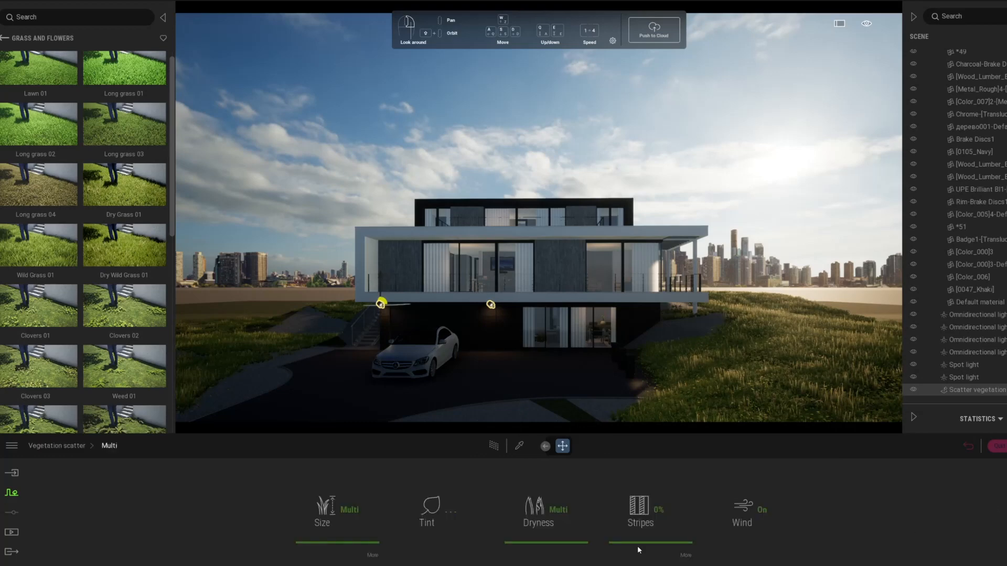
{"action": "left_click_drag", "start_coordinate": [323, 538], "coordinate": [324, 512]}
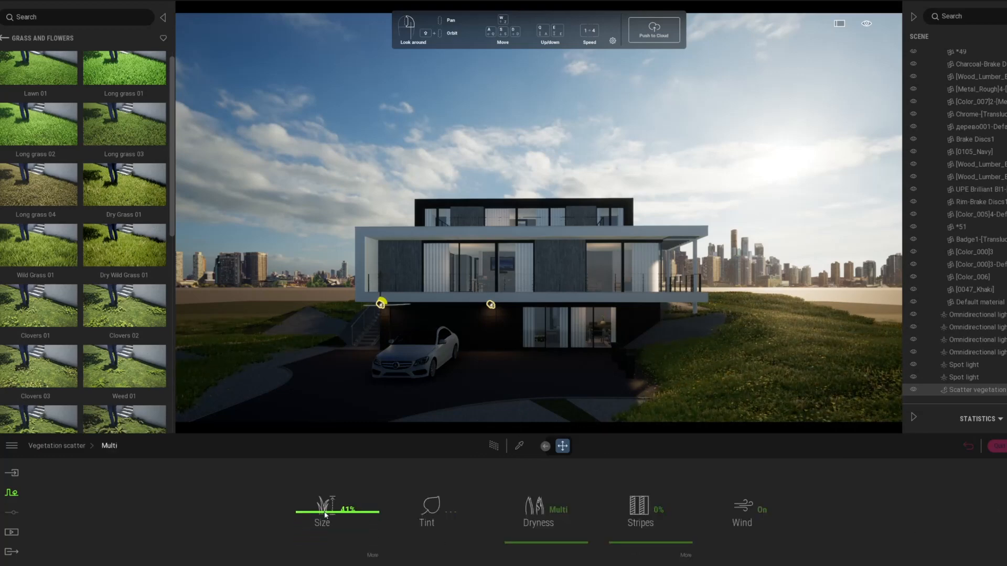
{"action": "left_click_drag", "start_coordinate": [571, 531], "coordinate": [549, 505]}
- Preview the adjusted grass with the Path Tracer
{"action": "left_click", "coordinate": [493, 447]}
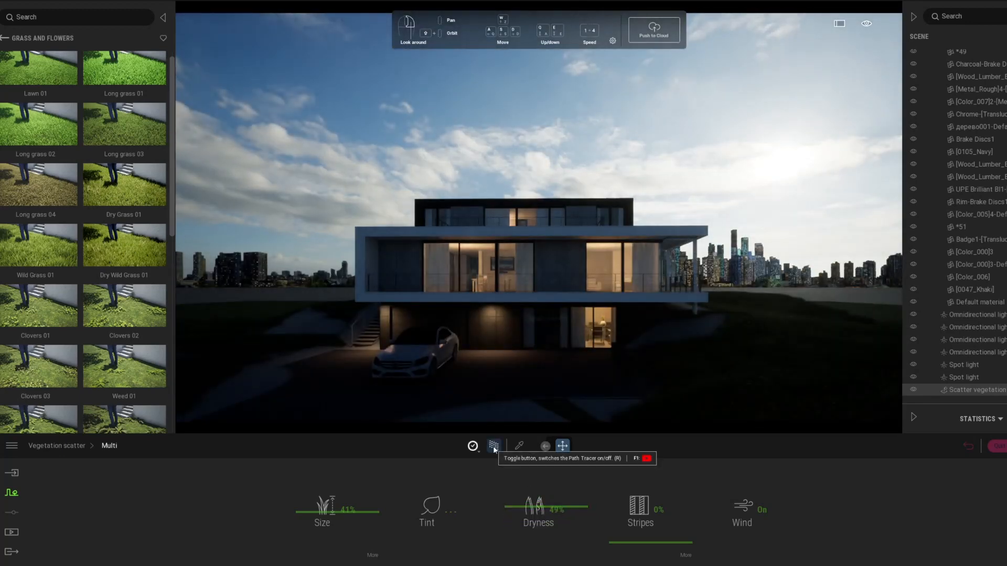
{"action": "left_click", "coordinate": [493, 449]}
{"action": "left_click", "coordinate": [494, 449]}
{"action": "left_click", "coordinate": [494, 449]}
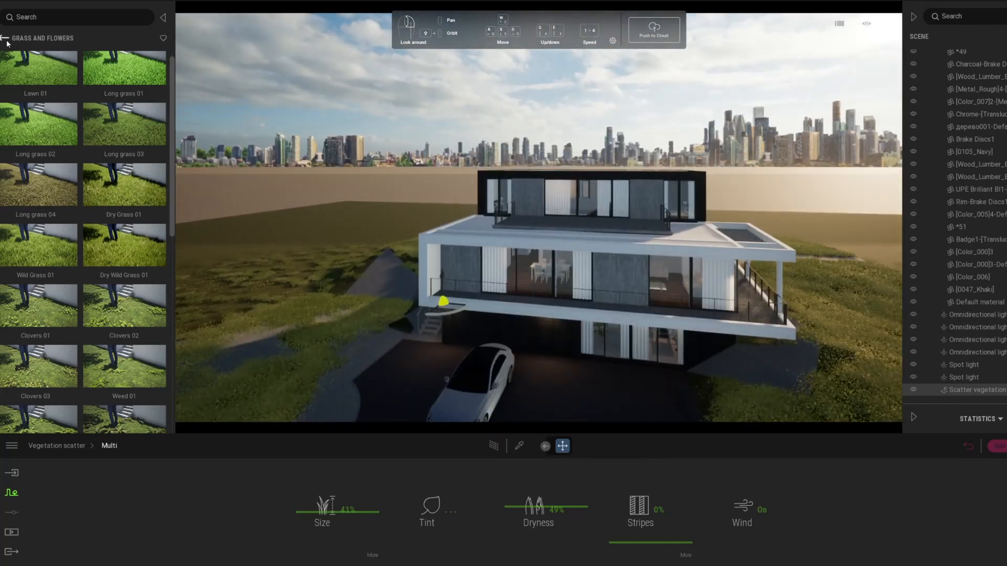
- Look through the bushes, detail grasses and rocks in the vegetation and landscape library
{"action": "left_click", "coordinate": [5, 38]}
{"action": "left_click", "coordinate": [56, 137]}
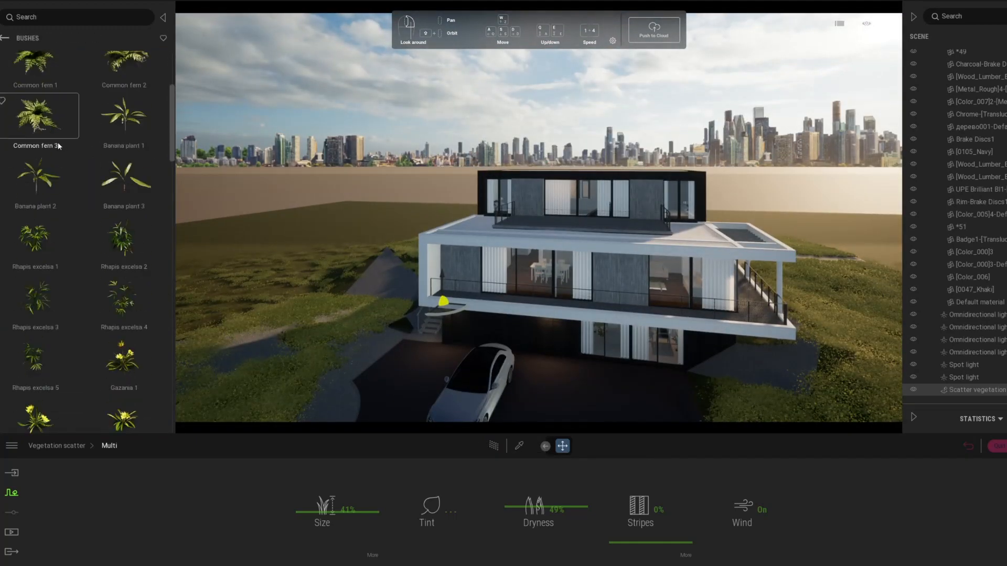
{"action": "scroll", "coordinate": [56, 157], "scroll_direction": "down", "scroll_amount": 15}
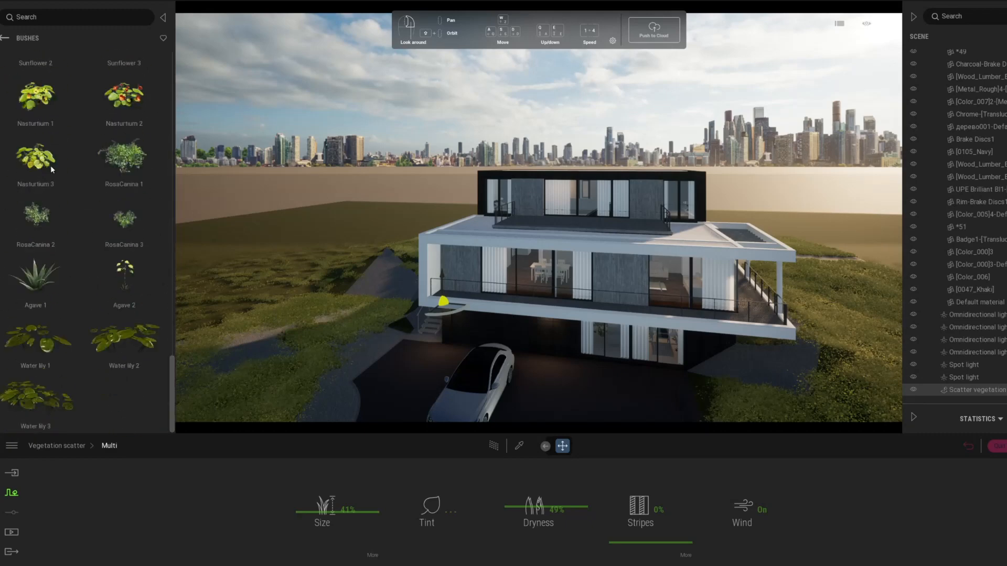
{"action": "left_click", "coordinate": [4, 39]}
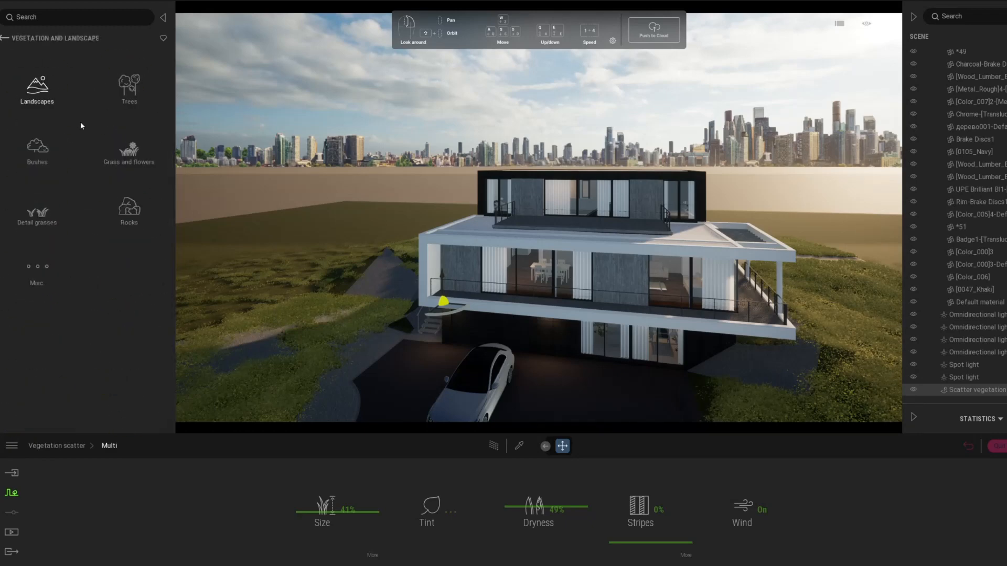
{"action": "left_click", "coordinate": [28, 209]}
{"action": "left_click", "coordinate": [4, 38]}
{"action": "left_click", "coordinate": [129, 210]}
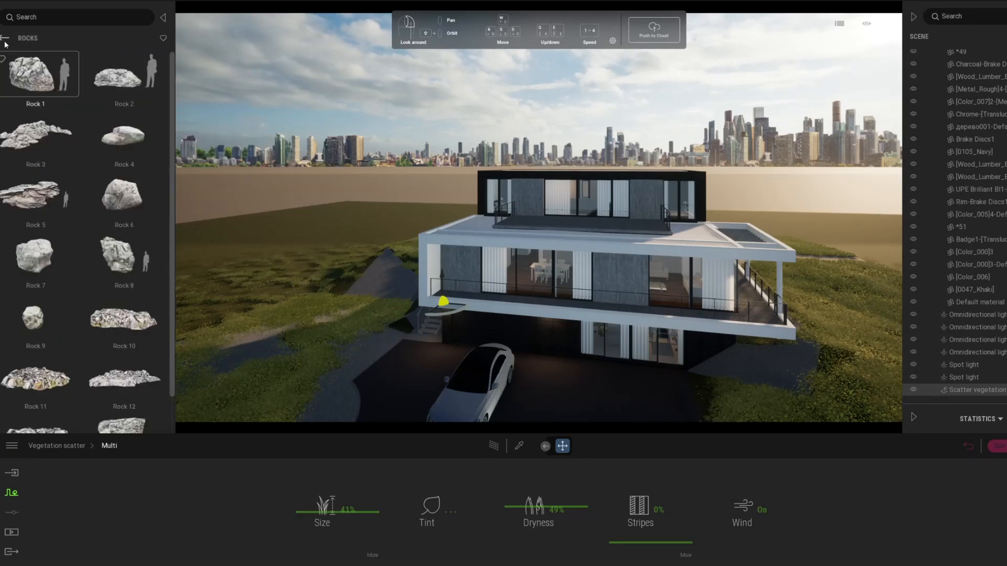
{"action": "left_click", "coordinate": [4, 39]}
- Place a Laurel hedge from the miscellaneous vegetation on the lawn across the path from the driveway
{"action": "left_click", "coordinate": [34, 270]}
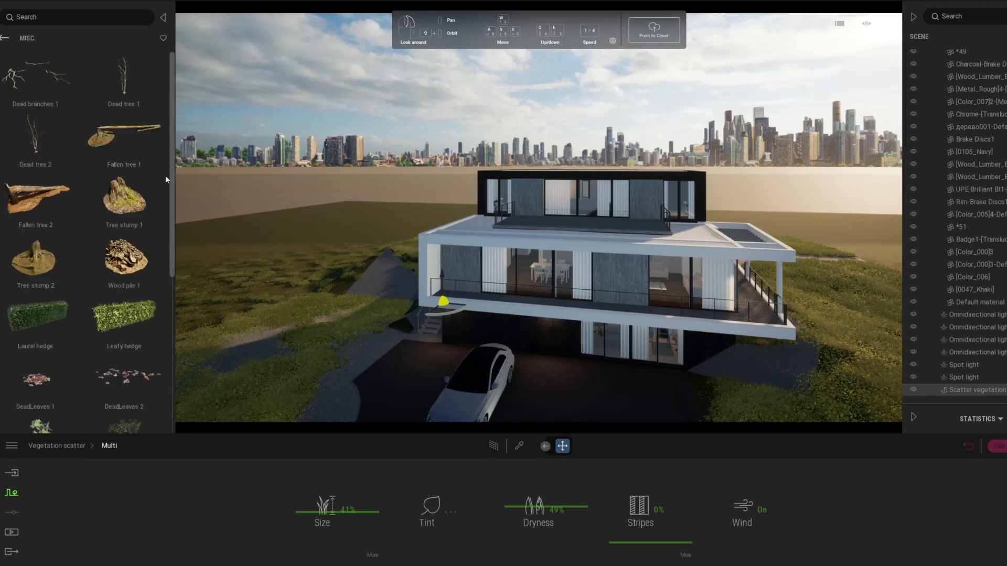
{"action": "scroll", "coordinate": [162, 247], "scroll_direction": "down", "scroll_amount": 5}
{"action": "scroll", "coordinate": [158, 313], "scroll_direction": "up", "scroll_amount": 5}
{"action": "scroll", "coordinate": [348, 270], "scroll_direction": "down", "scroll_amount": 2}
{"action": "mouse_move", "coordinate": [34, 316]}
{"action": "left_mouse_down"}
{"action": "mouse_move", "coordinate": [220, 341]}
{"action": "mouse_move", "coordinate": [209, 336]}
{"action": "left_mouse_up"}
{"action": "left_click", "coordinate": [209, 338]}
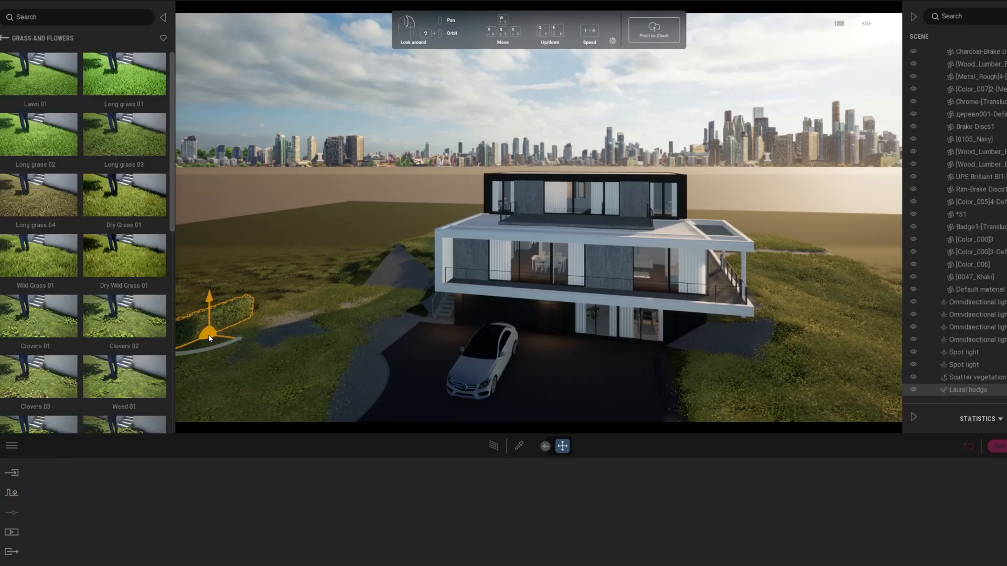
{"action": "middle_click_drag", "start_coordinate": [209, 338], "coordinate": [317, 357]}
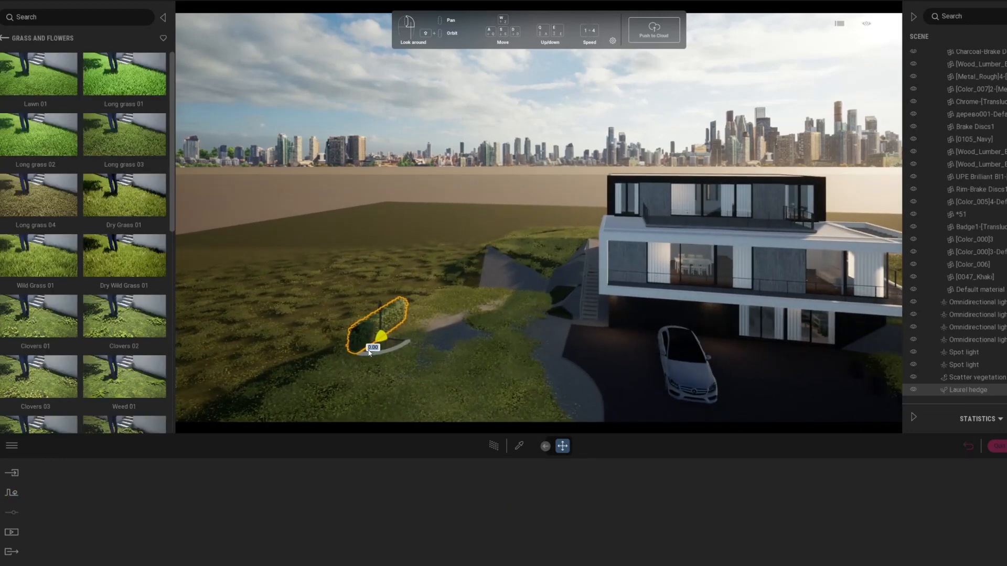
- Duplicate the Laurel hedge as instances into a continuous row along the lawn's outer edge, opposite the driveway
{"action": "left_click_drag", "start_coordinate": [366, 351], "coordinate": [441, 297]}
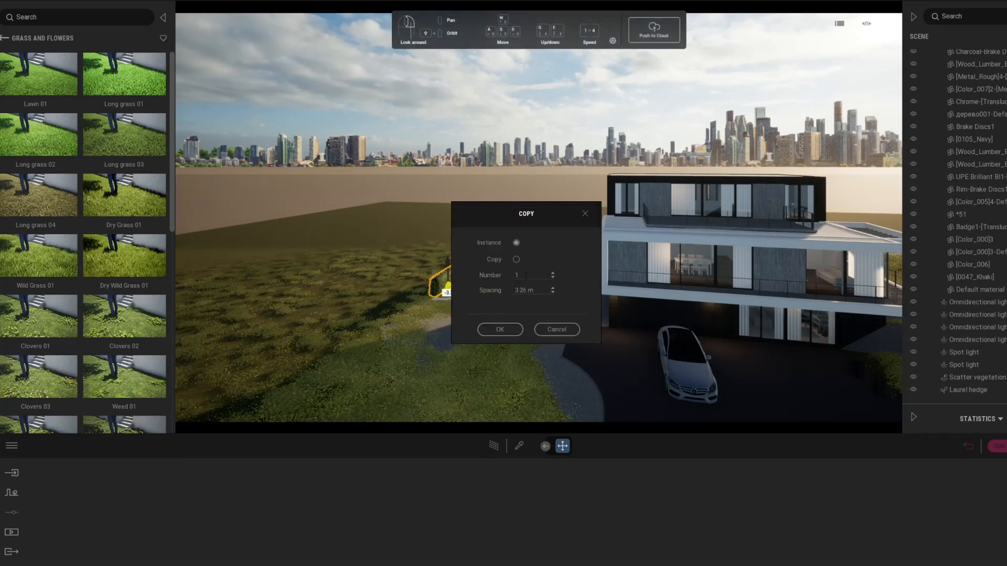
{"action": "left_click", "coordinate": [499, 330]}
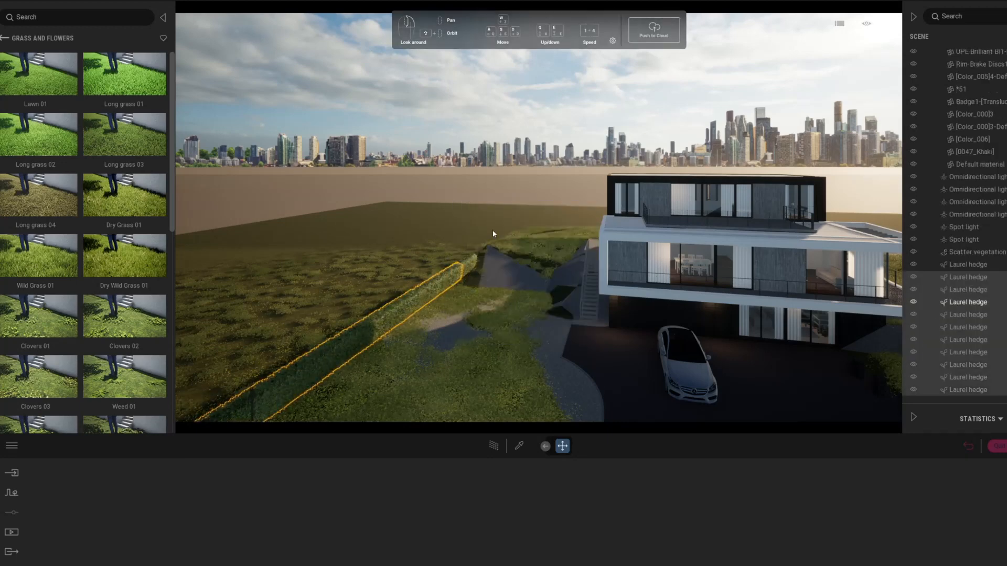
{"action": "key", "text": "s"}
- Copy the hedge row to the lawn on the opposite side of the house and rotate it along that edge
{"action": "left_click_drag", "start_coordinate": [399, 331], "coordinate": [856, 267]}
{"action": "left_click", "coordinate": [499, 330]}
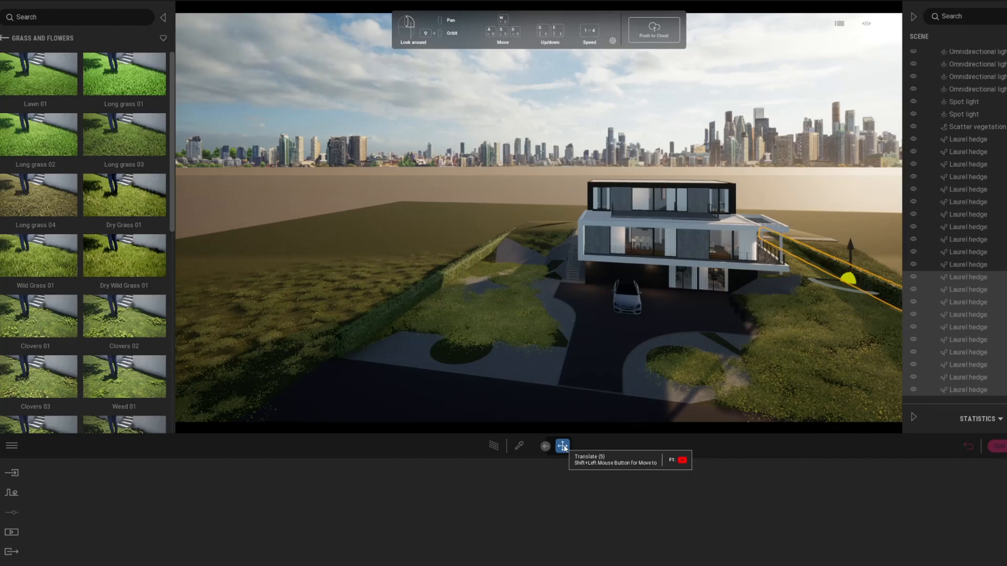
{"action": "left_click", "coordinate": [545, 446]}
{"action": "left_click", "coordinate": [540, 446]}
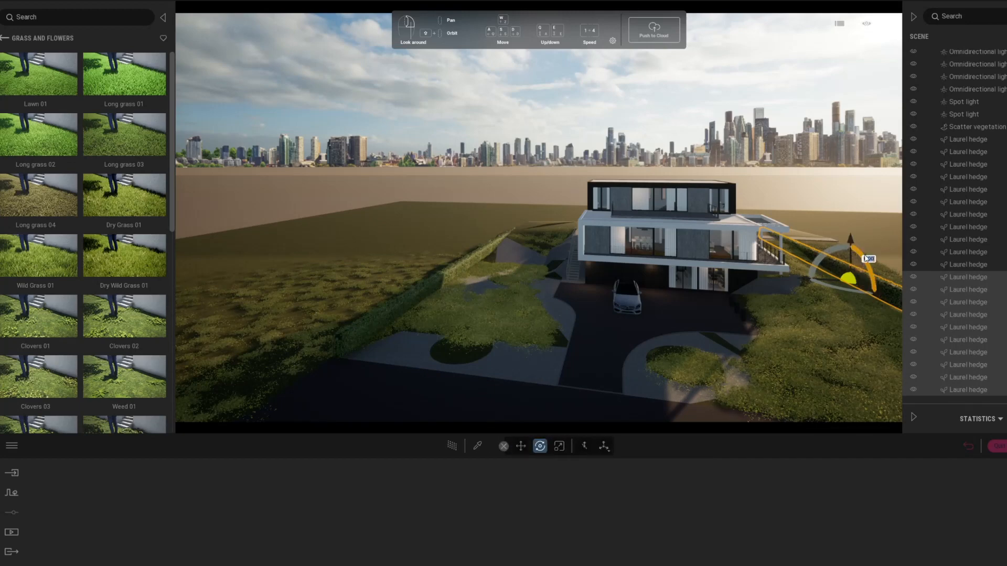
{"action": "left_click_drag", "start_coordinate": [872, 270], "coordinate": [867, 259]}
{"action": "key", "text": "d"}
{"action": "key", "text": "e"}
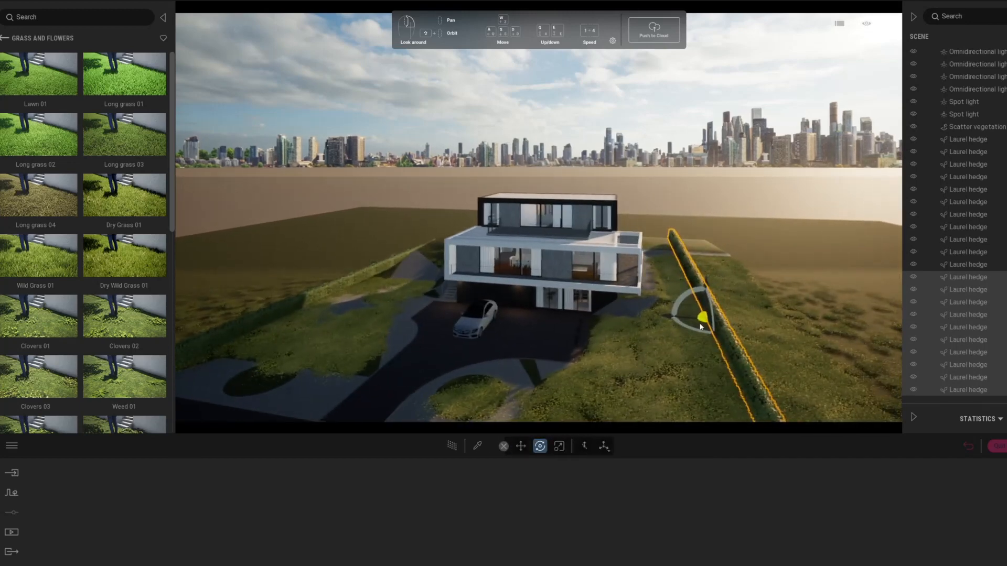
- Adjust the copied hedge row's alignment beside the house and return to the Image1 camera view
{"action": "left_click_drag", "start_coordinate": [708, 329], "coordinate": [742, 292]}
{"action": "left_click", "coordinate": [746, 297]}
{"action": "key", "text": "ctrl+z"}
{"action": "left_click", "coordinate": [174, 497]}
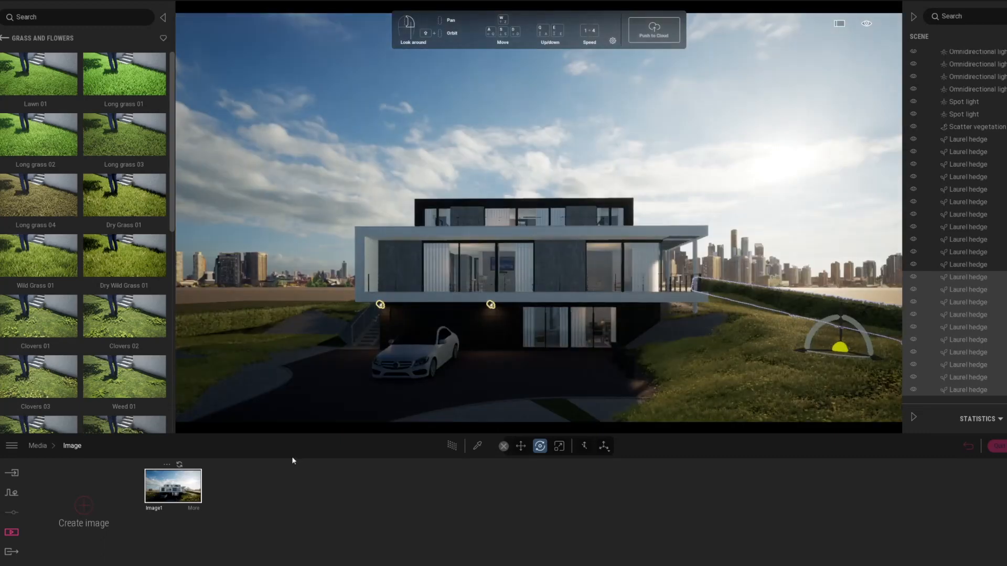
- Select every Laurel hedge in the row on the staircase side and lower the row slightly
{"action": "left_click", "coordinate": [219, 329]}
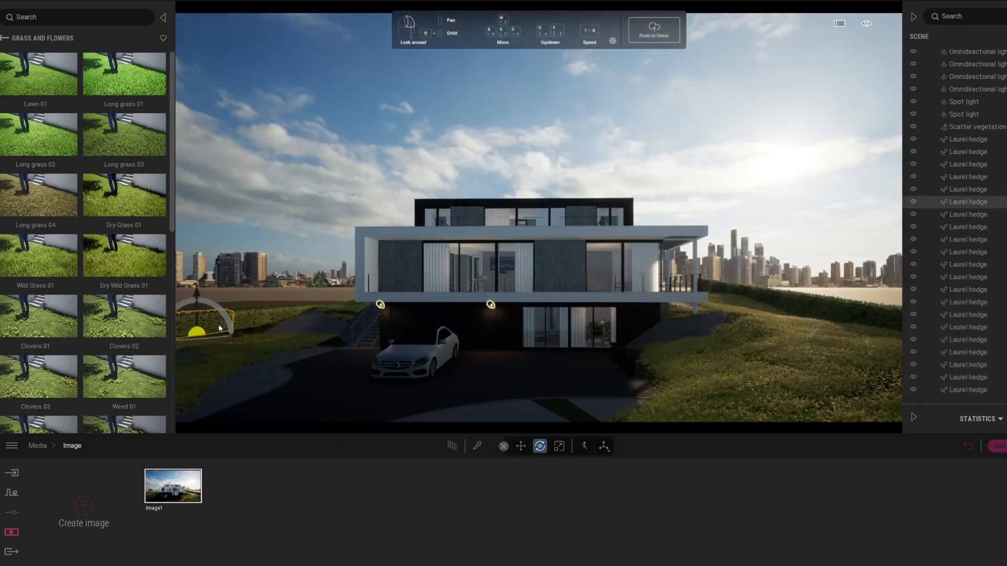
{"action": "left_click", "coordinate": [968, 140]}
{"action": "left_click", "coordinate": [964, 264], "text": "shift"}
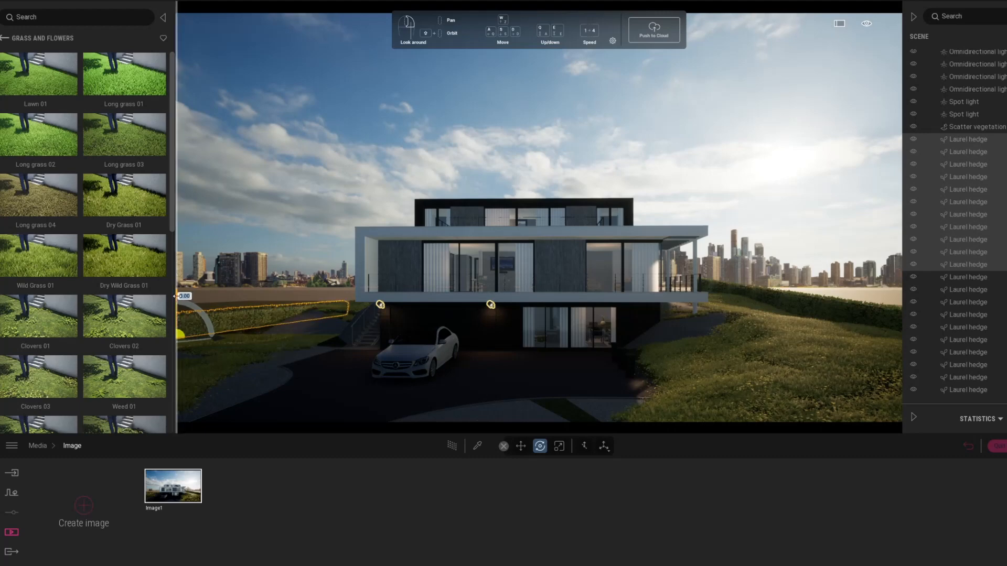
{"action": "left_click_drag", "start_coordinate": [180, 294], "coordinate": [180, 299]}
- Add one more Laurel hedge instance by the staircase-side row and preview the hedges with the Path Tracer
{"action": "left_click", "coordinate": [260, 312]}
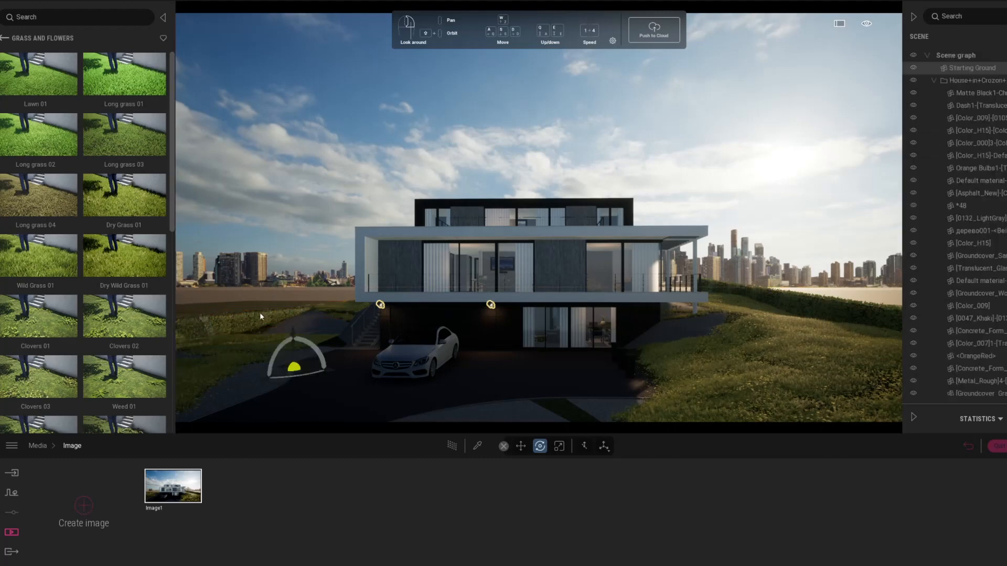
{"action": "left_click_drag", "start_coordinate": [243, 324], "coordinate": [246, 303], "text": "shift"}
{"action": "left_click", "coordinate": [555, 330]}
{"action": "left_click", "coordinate": [499, 329]}
{"action": "left_click", "coordinate": [577, 326]}
{"action": "left_click", "coordinate": [457, 445]}
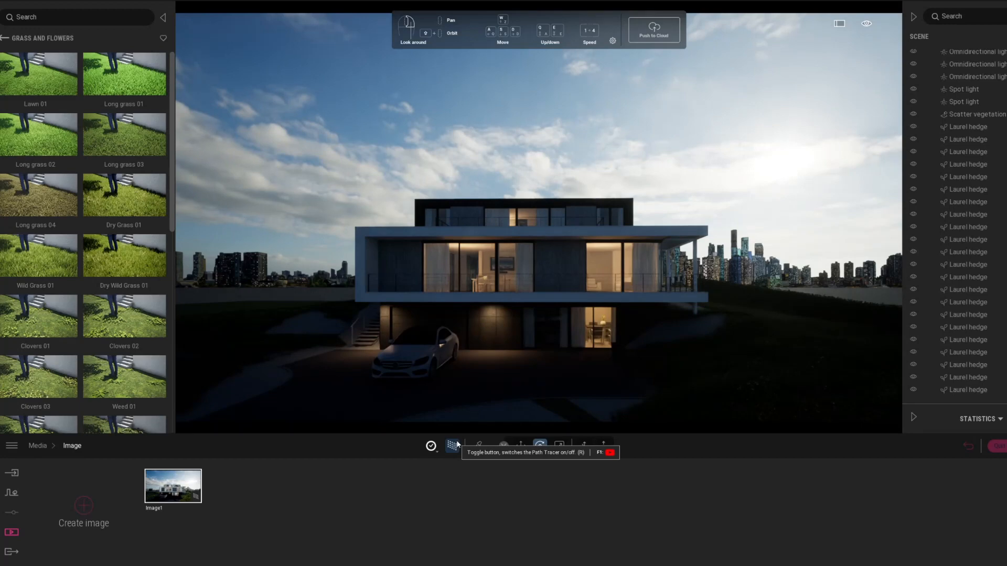
{"action": "left_click", "coordinate": [456, 445]}
- Start a vegetation paint set with Austrian Pine and Norway Spruce from the tree library
{"action": "key", "text": "e"}
{"action": "right_click_drag", "start_coordinate": [556, 292], "coordinate": [574, 288]}
{"action": "key", "text": "s"}
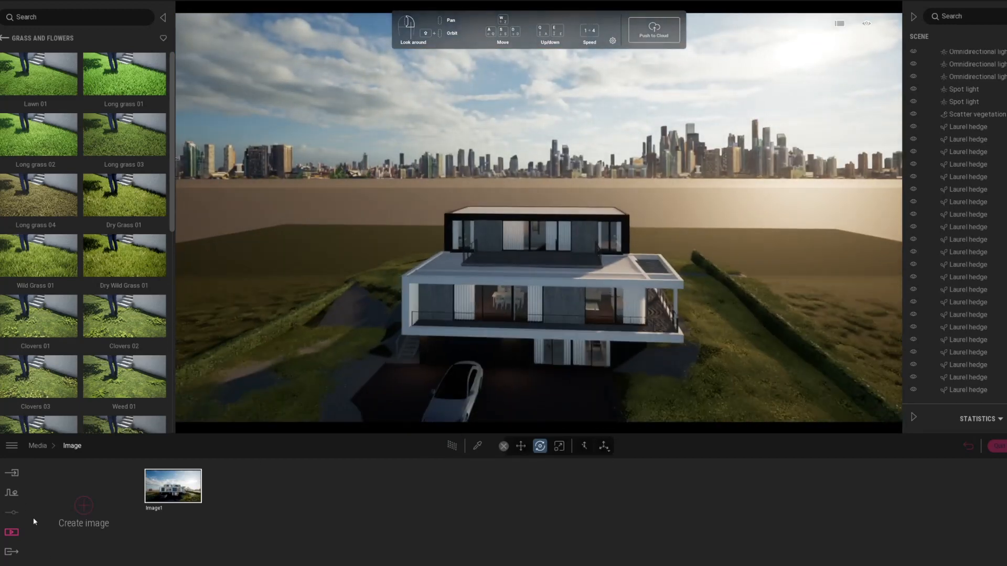
{"action": "left_click", "coordinate": [12, 492]}
{"action": "left_click", "coordinate": [488, 503]}
{"action": "mouse_move", "coordinate": [41, 80]}
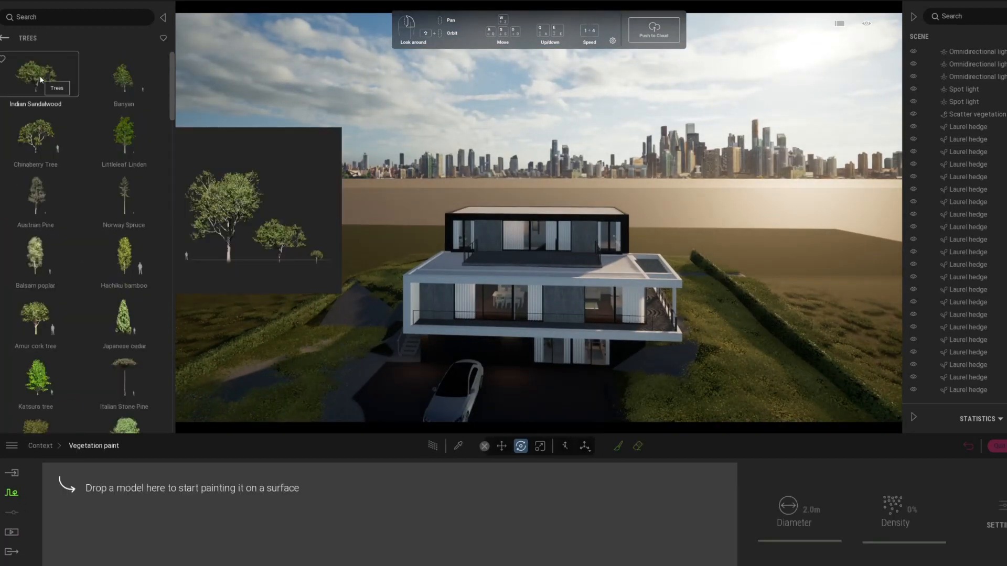
{"action": "scroll", "coordinate": [36, 197], "scroll_direction": "down", "scroll_amount": 1}
{"action": "mouse_move", "coordinate": [36, 197]}
{"action": "left_mouse_down"}
{"action": "mouse_move", "coordinate": [127, 497]}
{"action": "mouse_move", "coordinate": [118, 488]}
{"action": "left_mouse_up"}
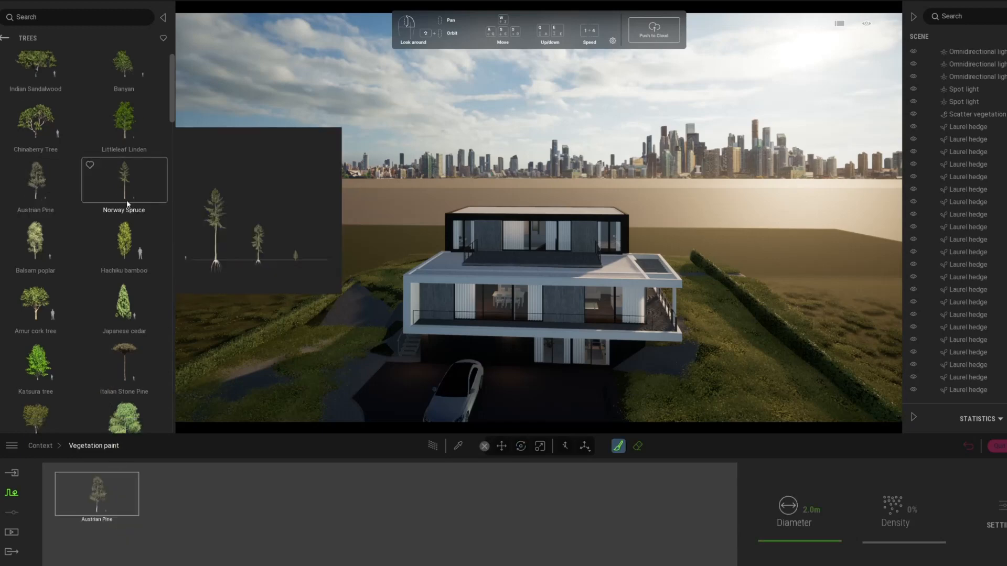
{"action": "left_click_drag", "start_coordinate": [126, 196], "coordinate": [143, 522]}
- Add Turkey Oak, Koyama spruce and Colorado Spruce to the vegetation paint set
{"action": "mouse_move", "coordinate": [103, 256]}
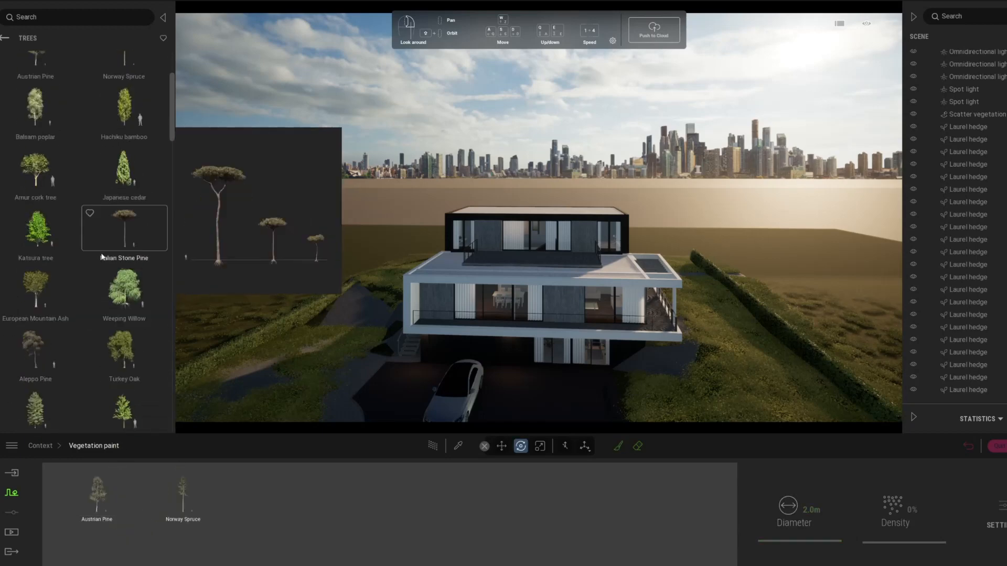
{"action": "scroll", "coordinate": [102, 256], "scroll_direction": "down", "scroll_amount": 3}
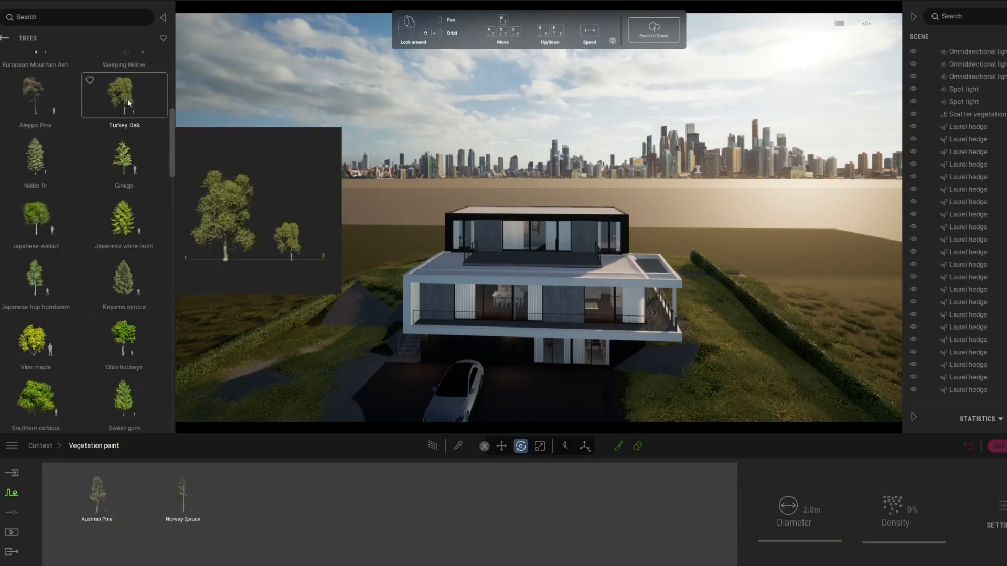
{"action": "left_click_drag", "start_coordinate": [121, 99], "coordinate": [247, 486]}
{"action": "left_click_drag", "start_coordinate": [117, 286], "coordinate": [339, 527]}
{"action": "scroll", "coordinate": [66, 293], "scroll_direction": "down", "scroll_amount": 6}
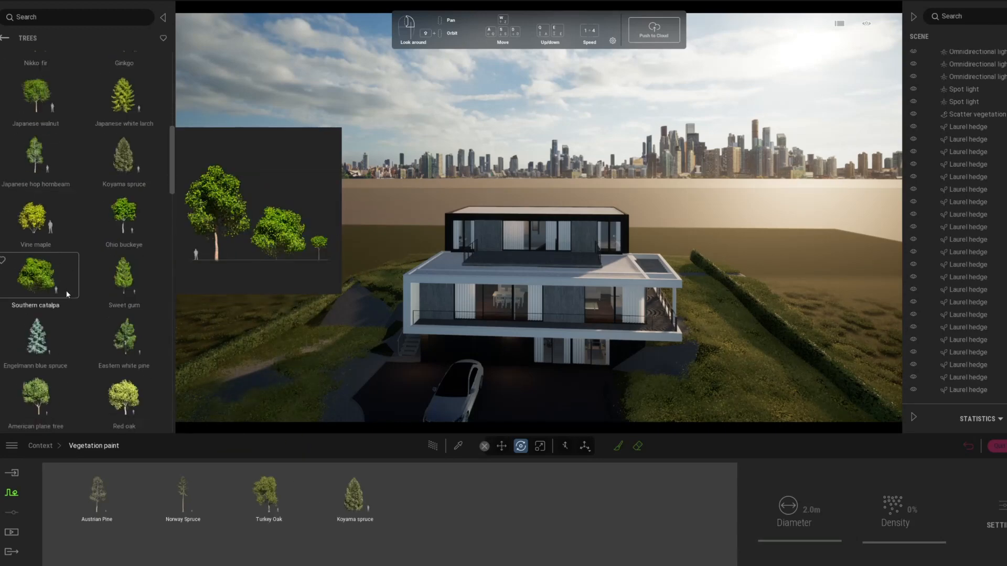
{"action": "scroll", "coordinate": [66, 290], "scroll_direction": "down", "scroll_amount": 4}
{"action": "mouse_move", "coordinate": [124, 173]}
{"action": "left_mouse_down"}
{"action": "mouse_move", "coordinate": [390, 473]}
{"action": "mouse_move", "coordinate": [440, 496]}
{"action": "left_mouse_up"}
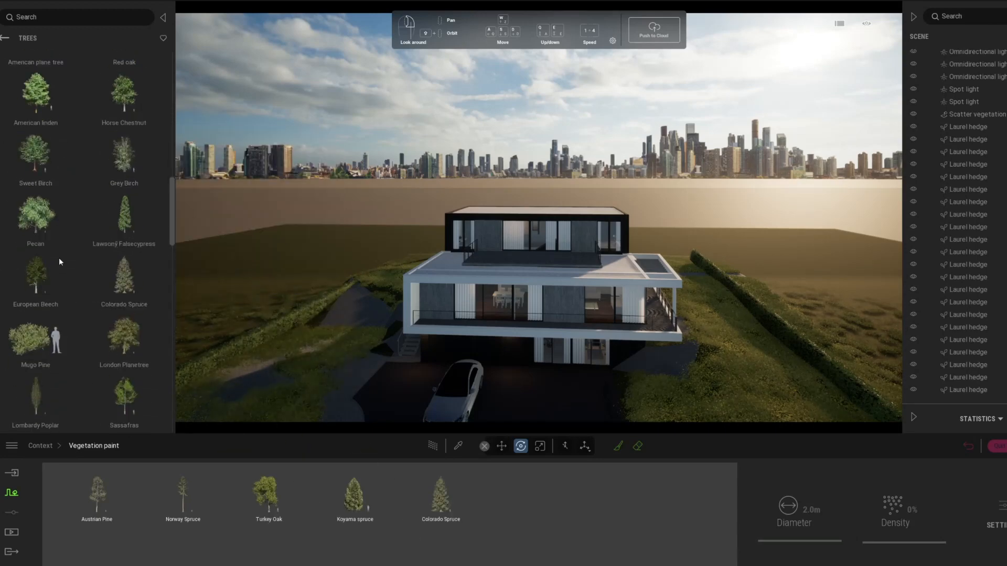
- Select all five trees for painting and set the brush diameter to 29 m
{"action": "mouse_move", "coordinate": [59, 257]}
{"action": "scroll", "coordinate": [59, 257], "scroll_direction": "down", "scroll_amount": 4}
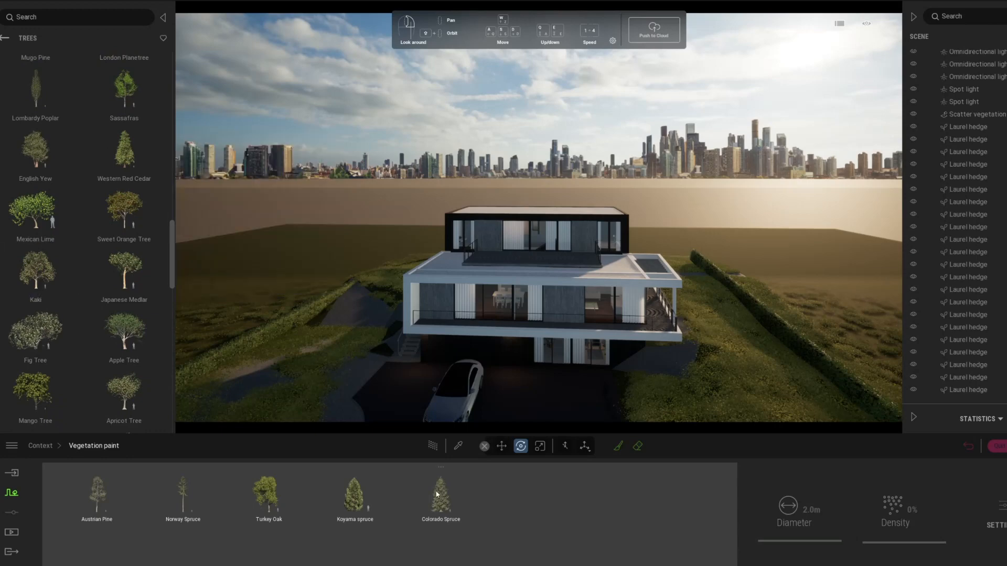
{"action": "left_click", "coordinate": [110, 498], "text": "shift"}
{"action": "left_click", "coordinate": [618, 446]}
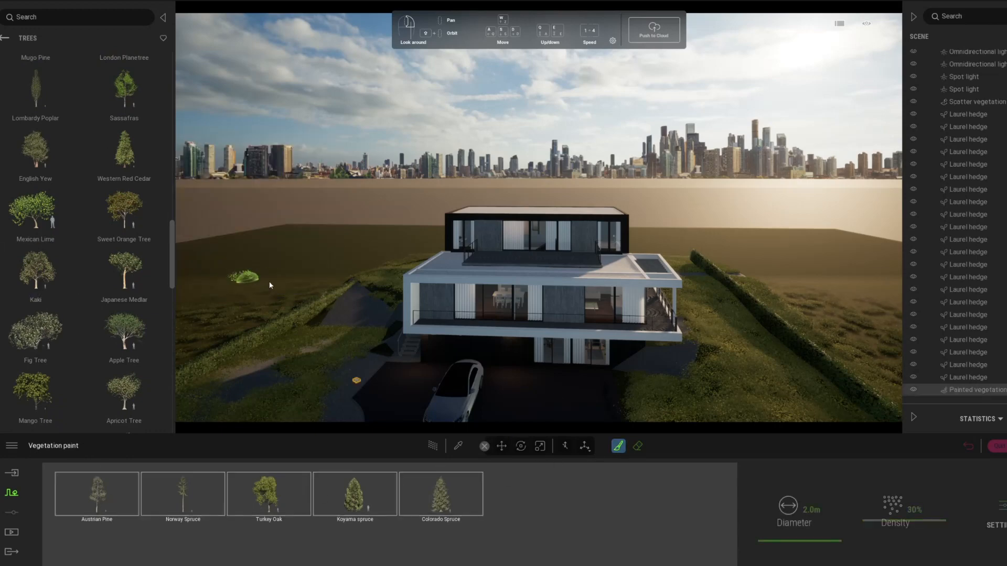
{"action": "mouse_move", "coordinate": [765, 520]}
{"action": "left_mouse_down"}
{"action": "mouse_move", "coordinate": [795, 523]}
{"action": "mouse_move", "coordinate": [784, 522]}
{"action": "left_mouse_up"}
- Paint a band of mixed trees across the ground behind the house
{"action": "left_click", "coordinate": [256, 246]}
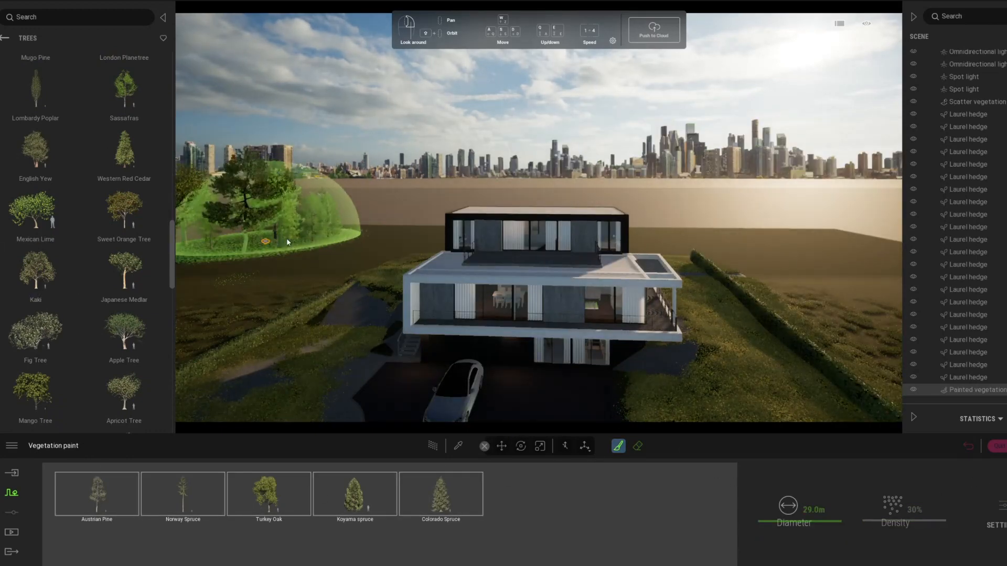
{"action": "middle_click_drag", "start_coordinate": [288, 244], "coordinate": [301, 362]}
{"action": "right_click_drag", "start_coordinate": [288, 245], "coordinate": [294, 355]}
{"action": "mouse_move", "coordinate": [417, 221]}
{"action": "left_mouse_down"}
{"action": "mouse_move", "coordinate": [450, 310]}
{"action": "mouse_move", "coordinate": [820, 288]}
{"action": "mouse_move", "coordinate": [544, 211]}
{"action": "left_mouse_up"}
- Extend the painted trees around the sides and front of the plot, leaving the house and driveway clear
{"action": "key", "text": "s"}
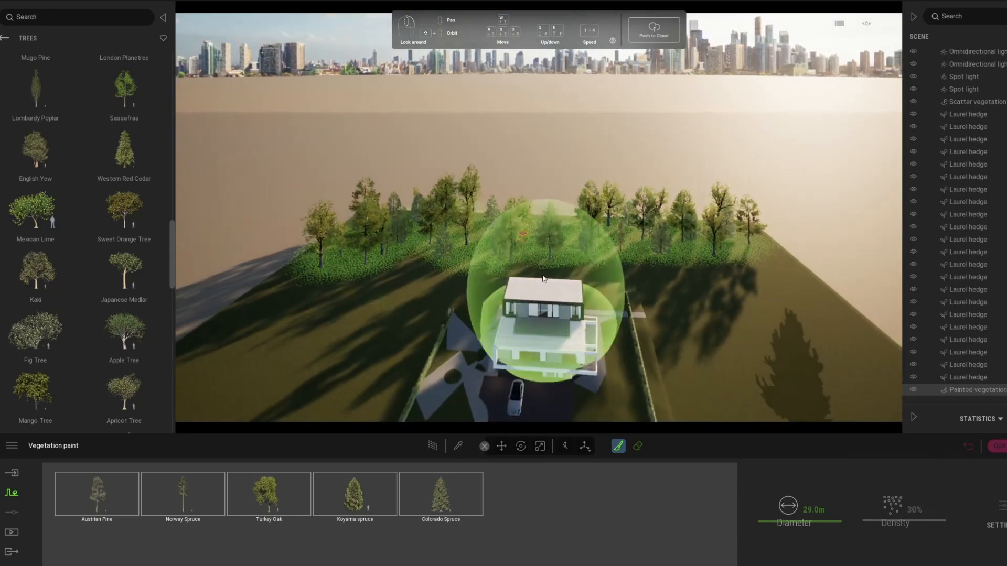
{"action": "key", "text": "q"}
{"action": "mouse_move", "coordinate": [423, 217]}
{"action": "left_mouse_down"}
{"action": "mouse_move", "coordinate": [224, 336]}
{"action": "mouse_move", "coordinate": [297, 197]}
{"action": "mouse_move", "coordinate": [387, 183]}
{"action": "mouse_move", "coordinate": [691, 189]}
{"action": "mouse_move", "coordinate": [808, 226]}
{"action": "mouse_move", "coordinate": [839, 272]}
{"action": "mouse_move", "coordinate": [731, 218]}
{"action": "mouse_move", "coordinate": [647, 159]}
{"action": "left_mouse_up"}
{"action": "key", "text": "s"}
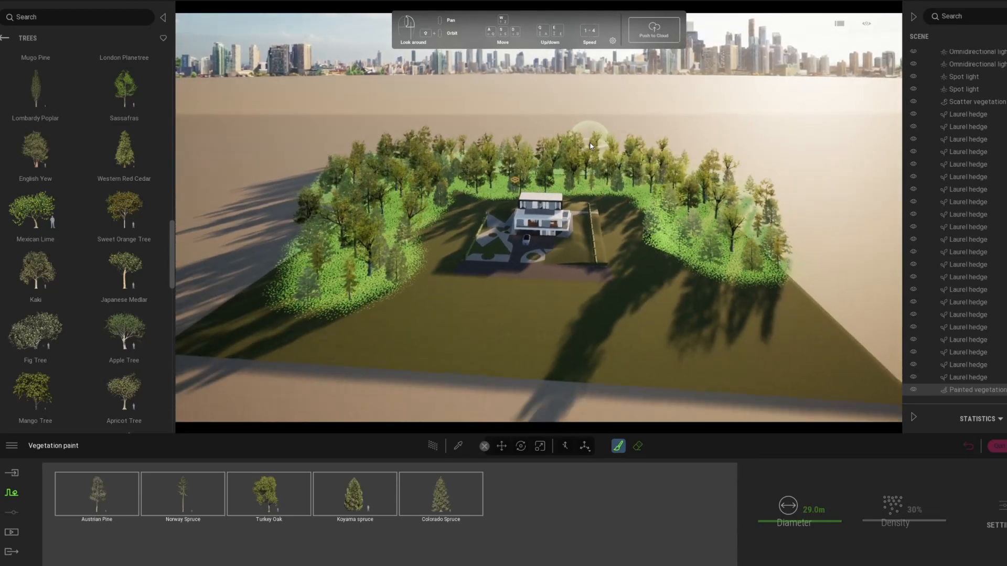
{"action": "mouse_move", "coordinate": [292, 325]}
{"action": "left_mouse_down"}
{"action": "mouse_move", "coordinate": [465, 346]}
{"action": "mouse_move", "coordinate": [787, 315]}
{"action": "mouse_move", "coordinate": [516, 360]}
{"action": "mouse_move", "coordinate": [740, 356]}
{"action": "left_mouse_up"}
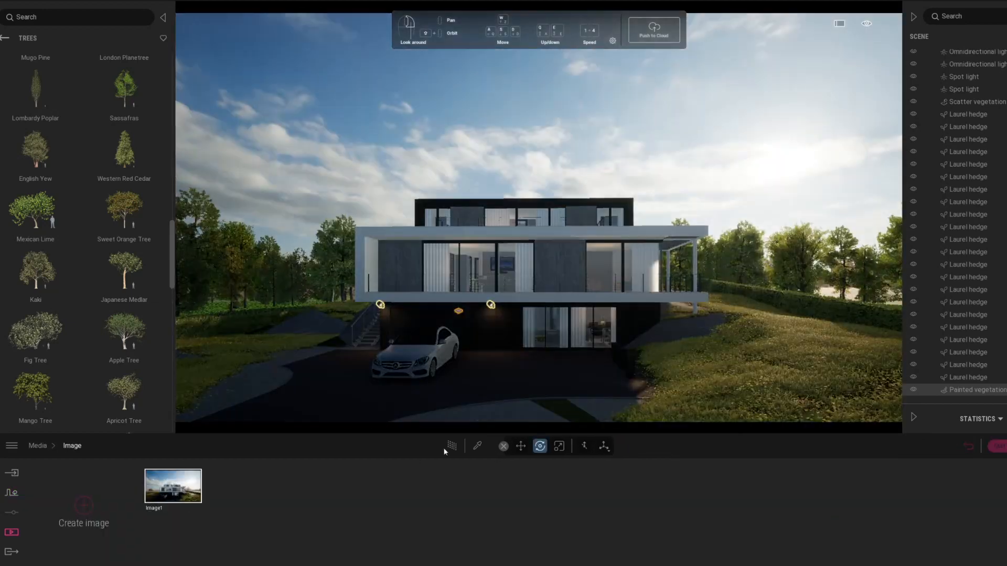
- Compare the painted trees at 67% age in the Path Tracer, and settle on an age of 46%
{"action": "left_click", "coordinate": [451, 446]}
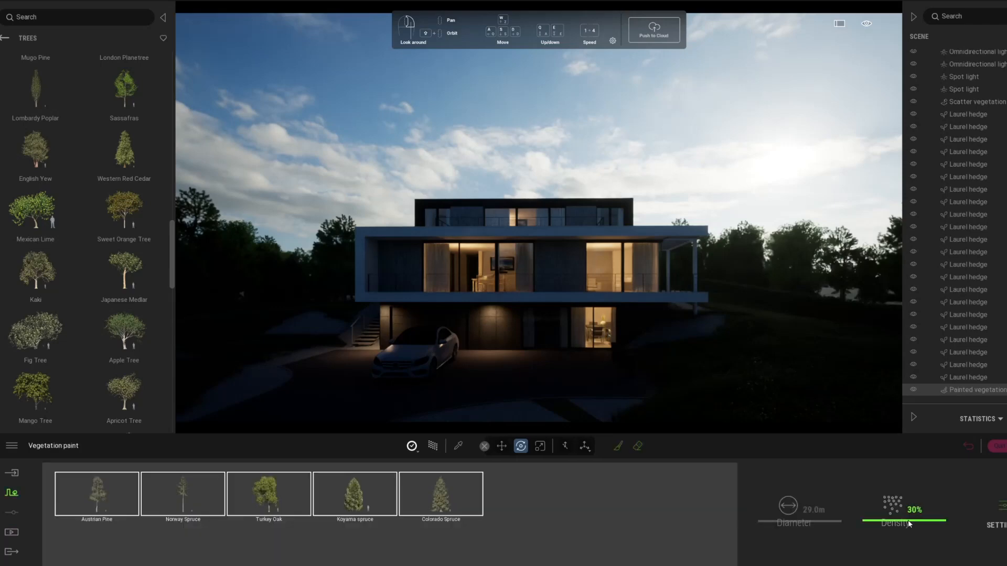
{"action": "left_click", "coordinate": [996, 510]}
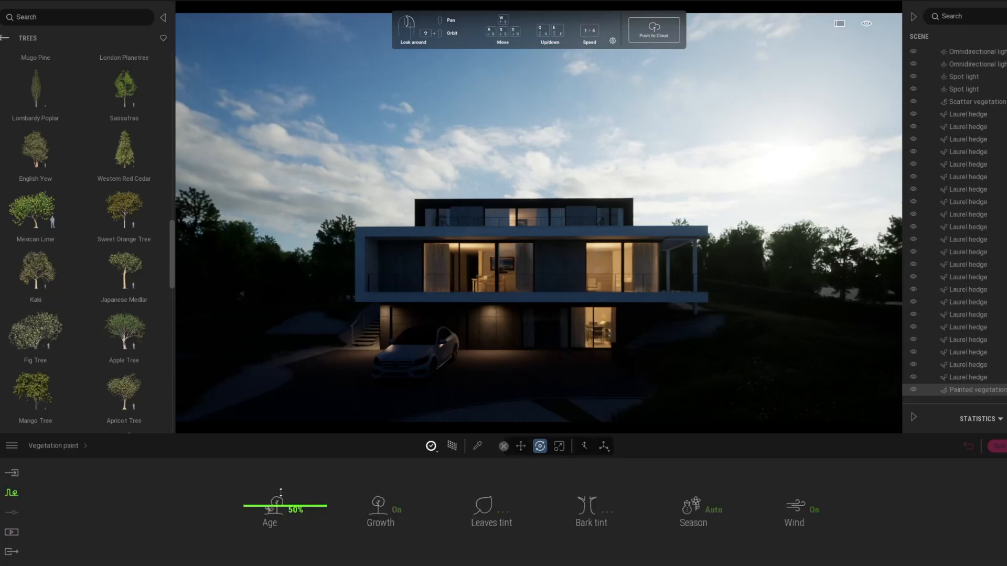
{"action": "left_click_drag", "start_coordinate": [267, 496], "coordinate": [281, 492]}
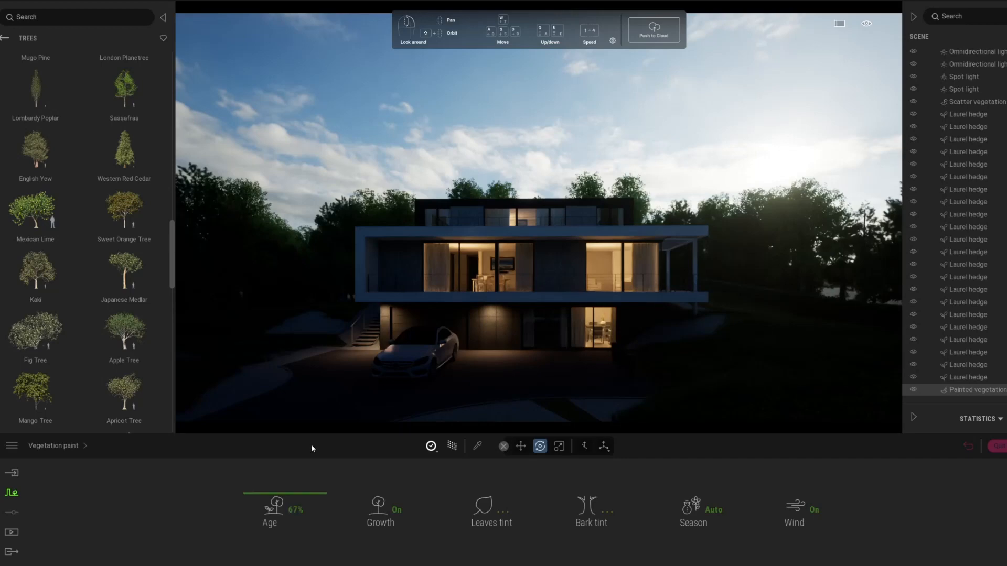
{"action": "left_click_drag", "start_coordinate": [257, 499], "coordinate": [257, 509]}
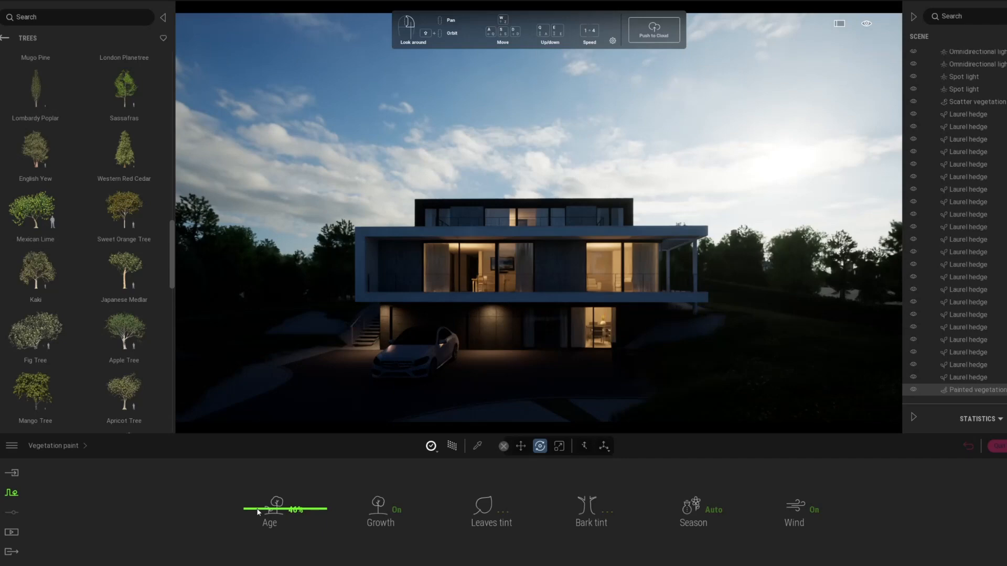
- Pick the driveway's asphalt material and set its texture scale to 4.99
{"action": "left_click", "coordinate": [476, 445]}
{"action": "left_click", "coordinate": [470, 382]}
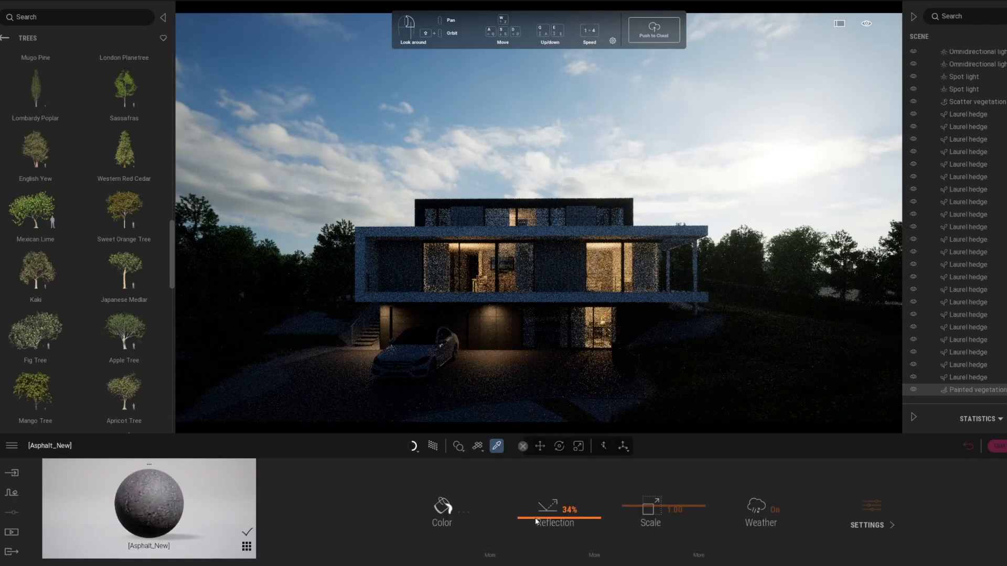
{"action": "left_click", "coordinate": [642, 491]}
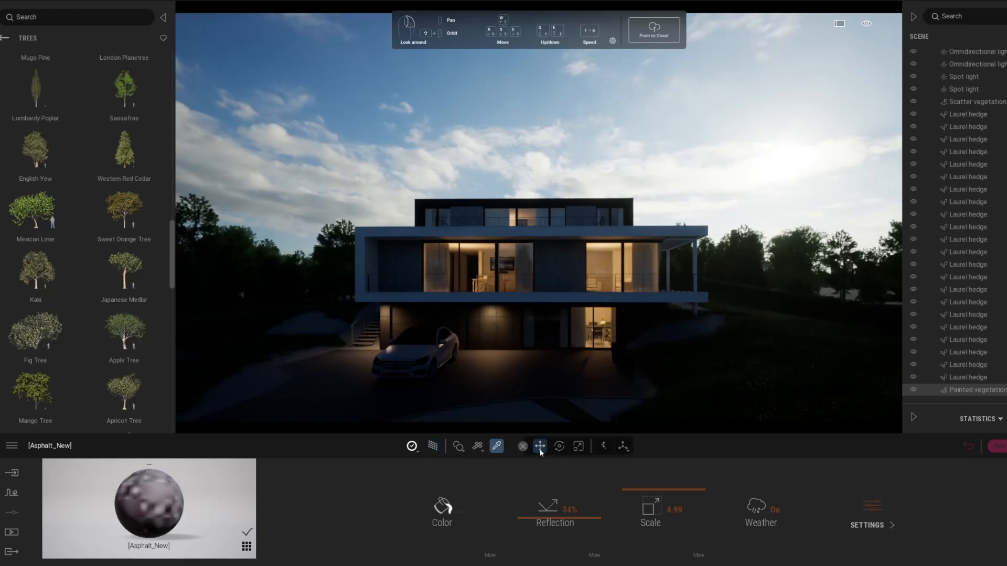
- Raise the painted trees' density to 50% and paint more trees behind and beside the hedge-side of the house
{"action": "left_click", "coordinate": [559, 446]}
{"action": "left_click", "coordinate": [744, 270]}
{"action": "middle_click_drag", "start_coordinate": [577, 314], "coordinate": [502, 409]}
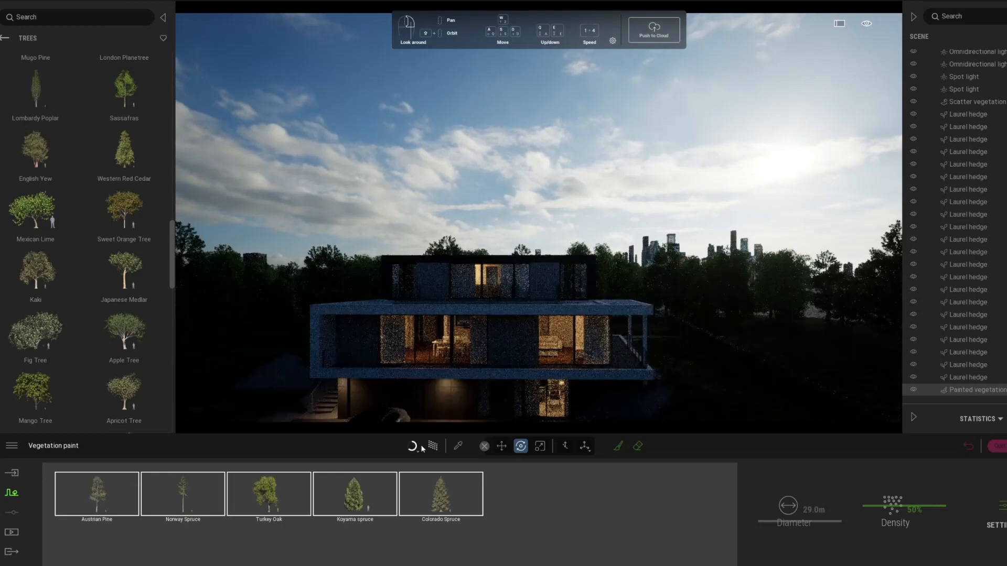
{"action": "left_click", "coordinate": [432, 445]}
{"action": "middle_click_drag", "start_coordinate": [755, 210], "coordinate": [483, 479], "text": "shift"}
{"action": "scroll", "coordinate": [595, 253], "scroll_direction": "down", "scroll_amount": 3}
{"action": "left_click", "coordinate": [618, 447]}
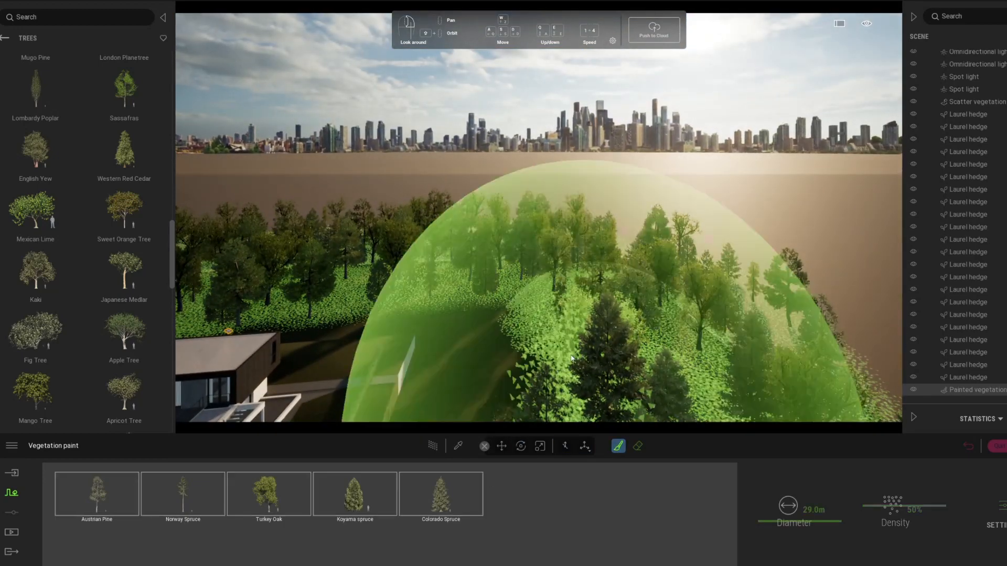
{"action": "mouse_move", "coordinate": [563, 247]}
{"action": "left_mouse_down"}
{"action": "mouse_move", "coordinate": [769, 301]}
{"action": "mouse_move", "coordinate": [463, 242]}
{"action": "mouse_move", "coordinate": [814, 326]}
{"action": "mouse_move", "coordinate": [392, 234]}
{"action": "mouse_move", "coordinate": [452, 207]}
{"action": "mouse_move", "coordinate": [479, 225]}
{"action": "mouse_move", "coordinate": [423, 214]}
{"action": "mouse_move", "coordinate": [949, 420]}
{"action": "left_mouse_up"}
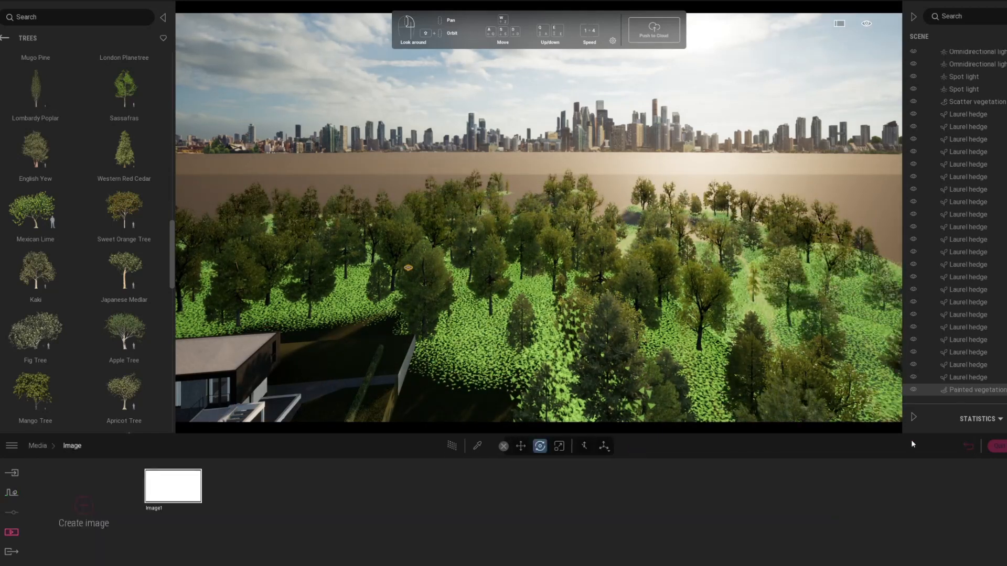
- Check the added trees from the Image1 camera and from above the roof, ending in the Image1 view
{"action": "left_click", "coordinate": [173, 487]}
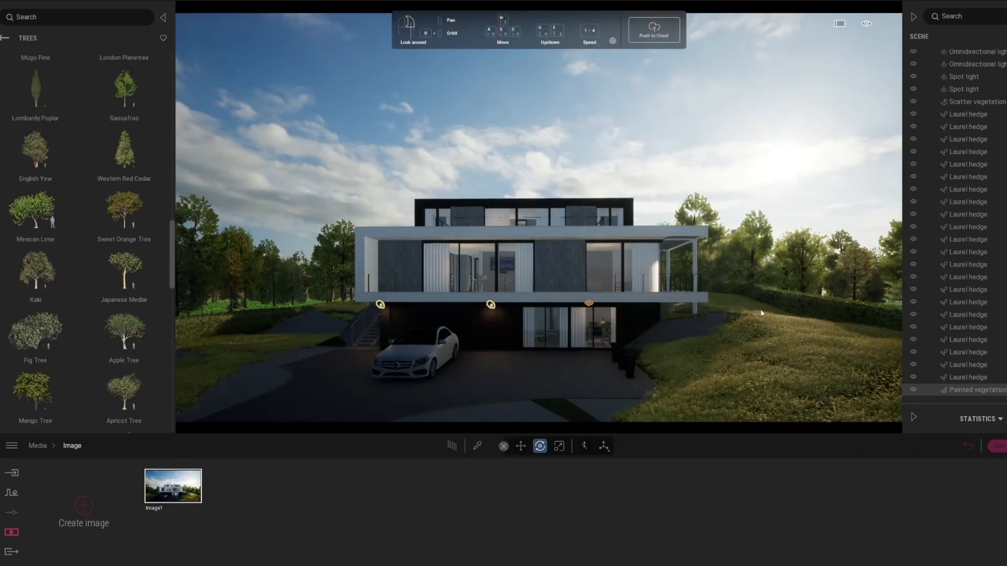
{"action": "key", "text": "e"}
{"action": "right_click_drag", "start_coordinate": [784, 313], "coordinate": [725, 270]}
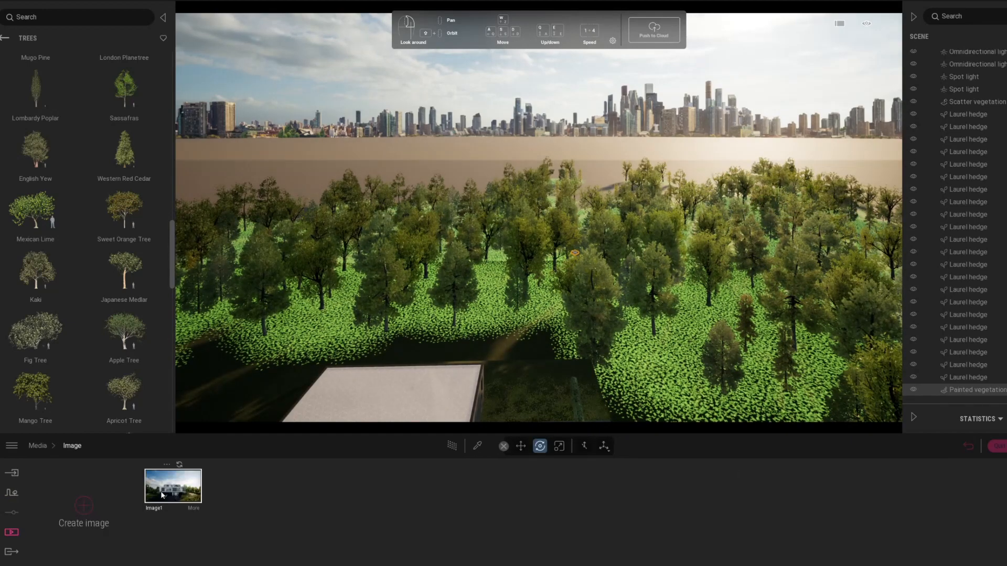
{"action": "left_click", "coordinate": [162, 494]}
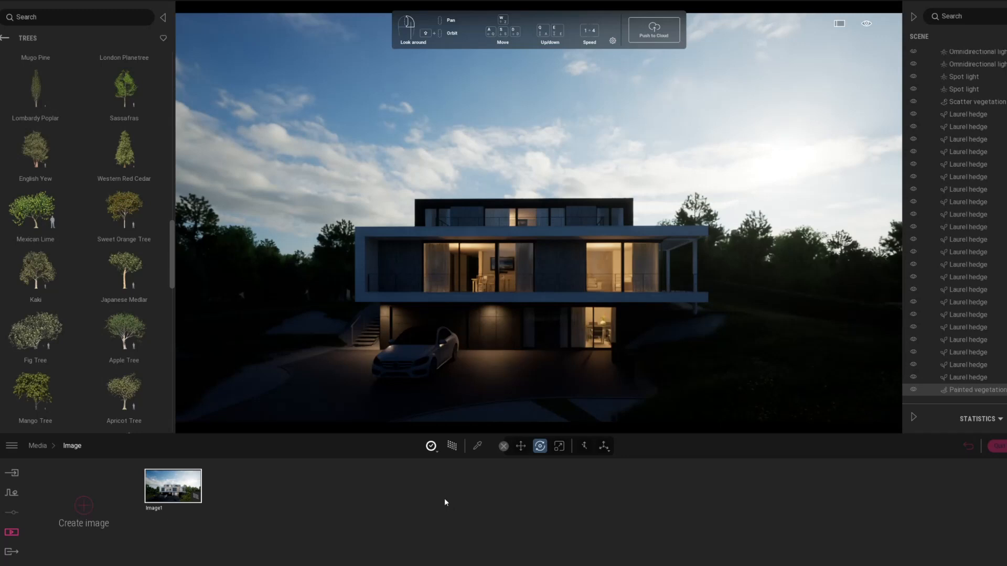
- Set the output size of the Image1 render to 4K UHD 3840x2160 in its format settings
{"action": "left_click", "coordinate": [11, 552]}
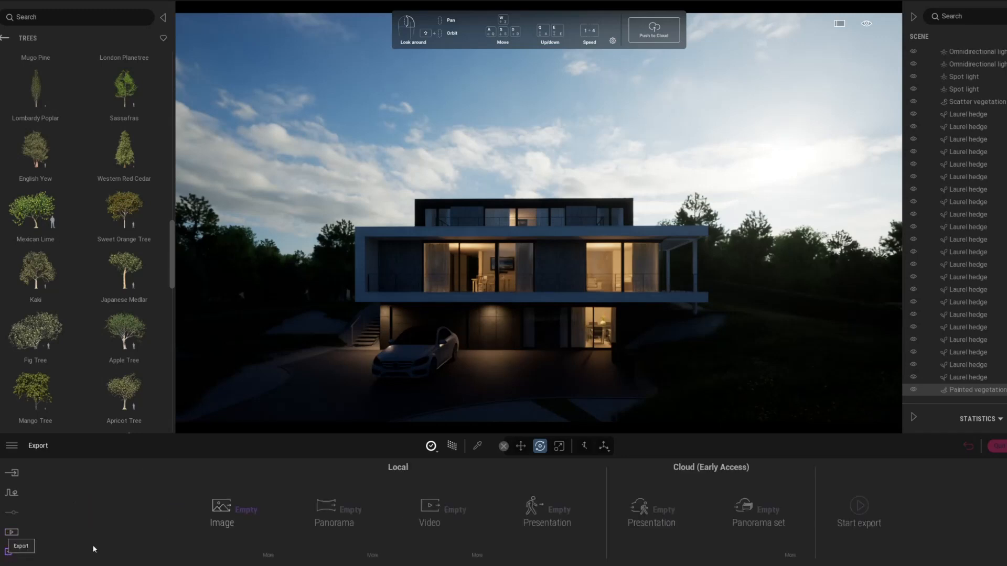
{"action": "left_click", "coordinate": [16, 534]}
{"action": "left_click", "coordinate": [285, 527]}
{"action": "left_click", "coordinate": [196, 507]}
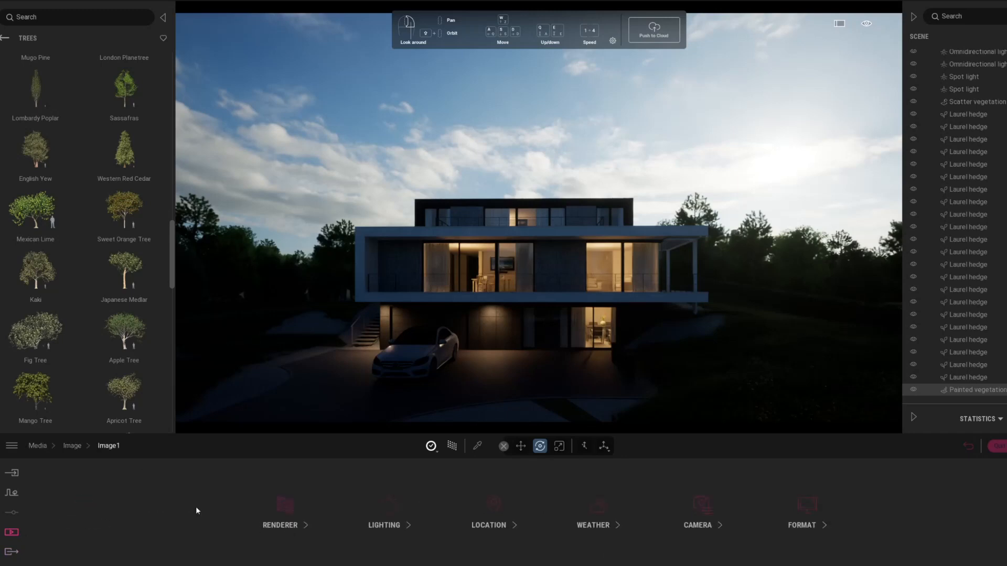
{"action": "left_click", "coordinate": [802, 525]}
{"action": "left_click", "coordinate": [561, 510]}
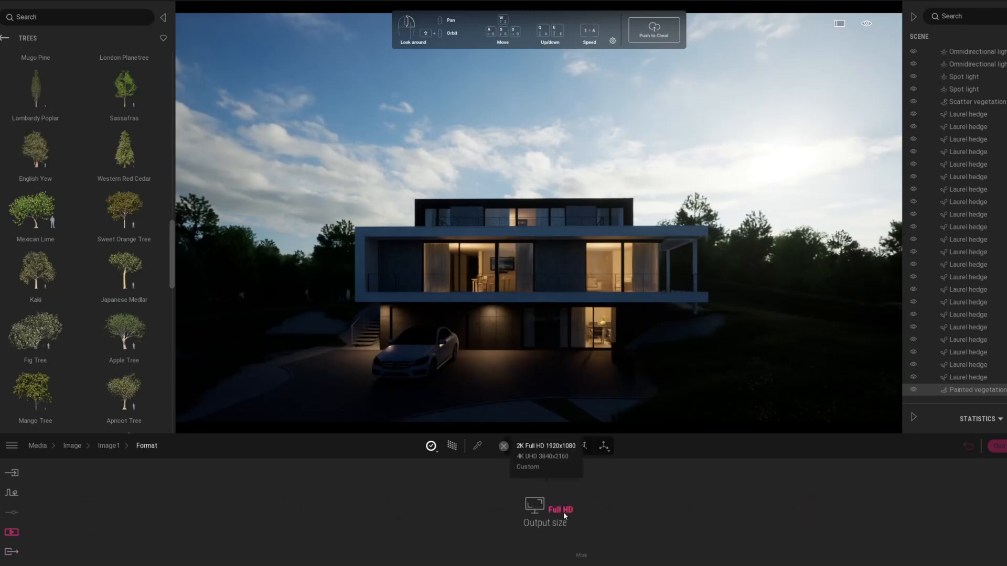
{"action": "left_click", "coordinate": [108, 446]}
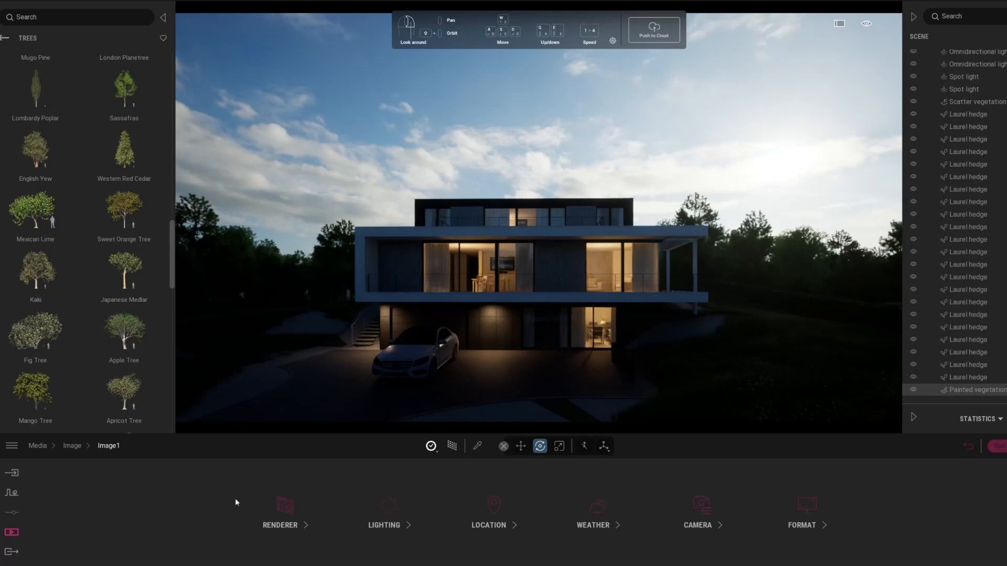
- Set the Path Tracer's samples per pixel to 128 for Image1
{"action": "left_click", "coordinate": [296, 501]}
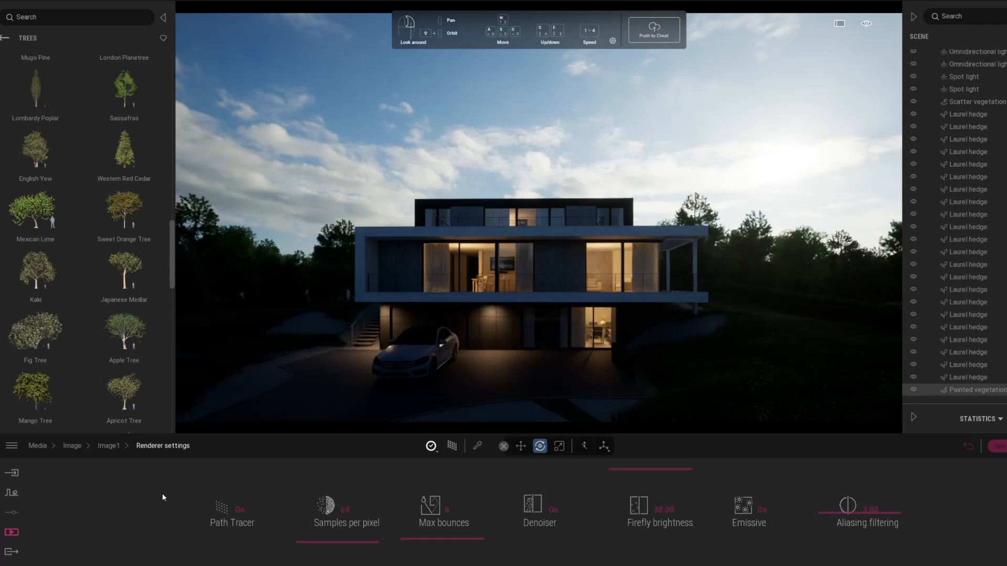
{"action": "key", "text": "Tab"}
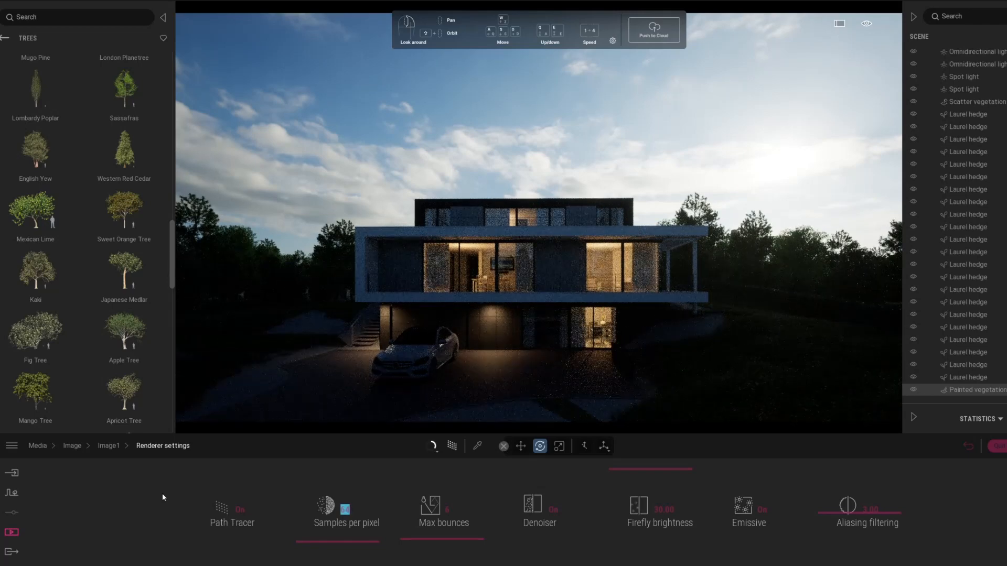
{"action": "type", "text": "128"}
{"action": "key", "text": "Return"}
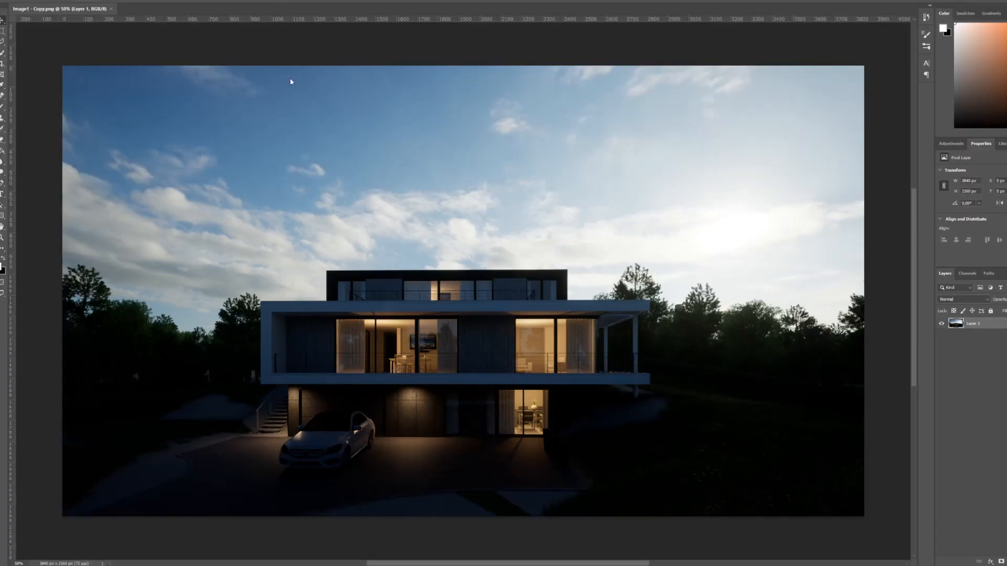
- In Photoshop, start a Camera Raw Filter on the exported render, raising exposure, shadows and blacks and strongly lowering highlights
{"action": "left_click", "coordinate": [110, 1]}
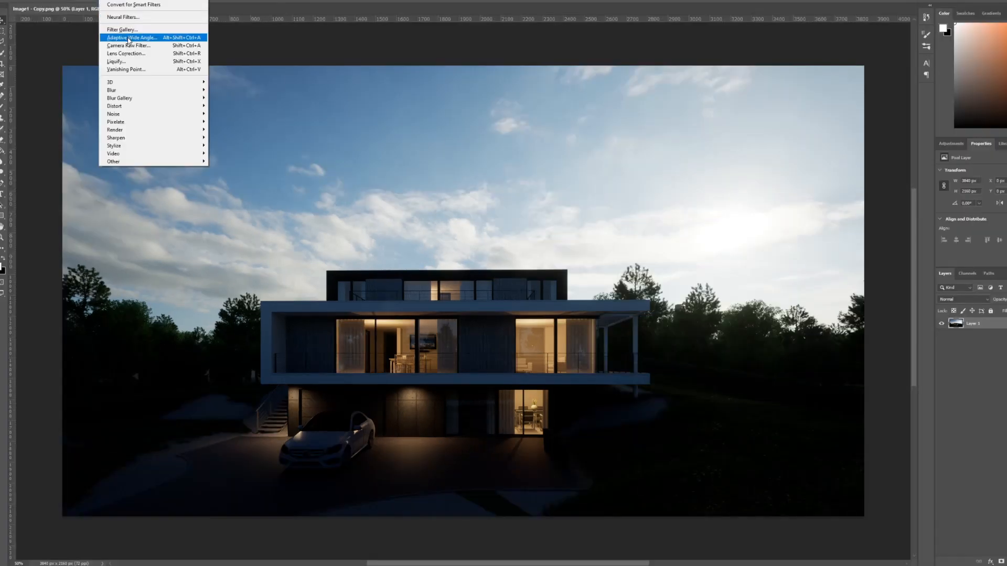
{"action": "left_click", "coordinate": [125, 44]}
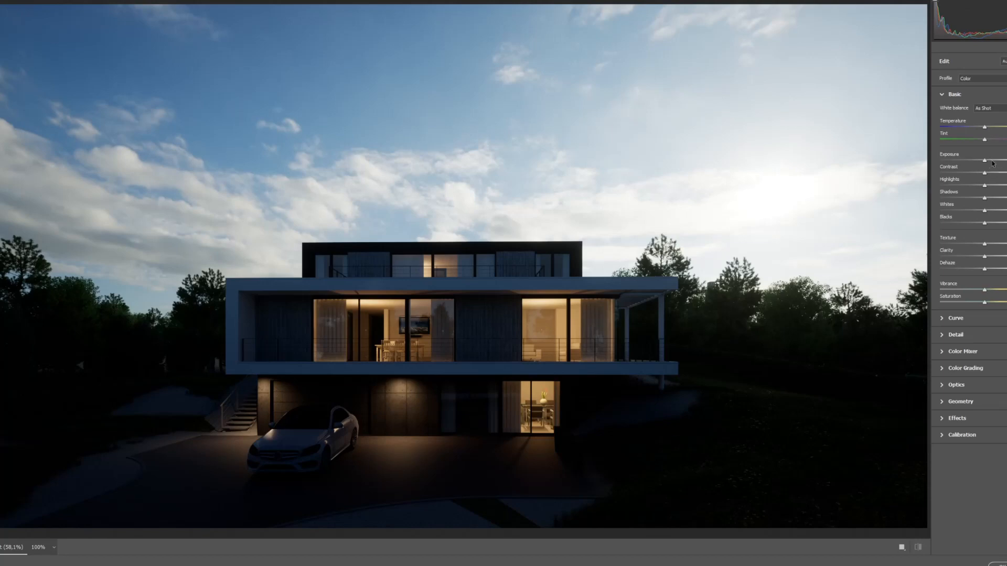
{"action": "left_click_drag", "start_coordinate": [992, 164], "coordinate": [990, 199]}
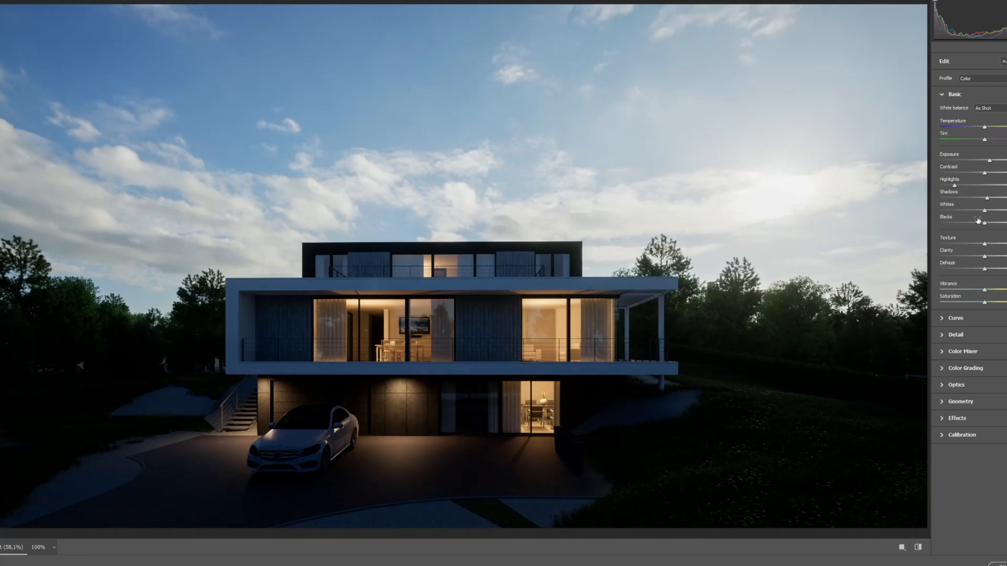
{"action": "left_click_drag", "start_coordinate": [976, 226], "coordinate": [997, 224]}
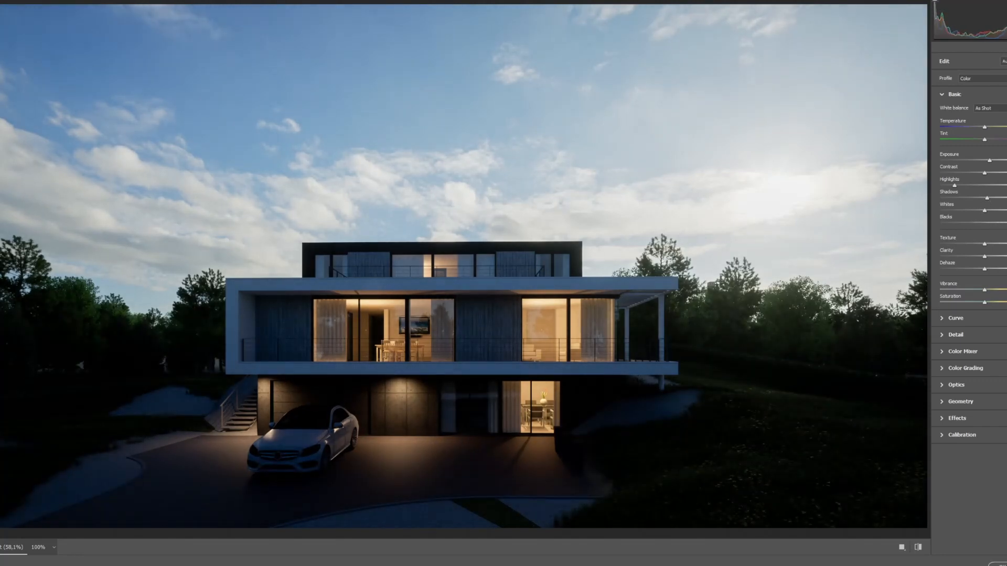
- Lower the contrast and slightly reduce the exposure and saturation, and apply the Camera Raw Filter to the render
{"action": "left_click", "coordinate": [977, 174]}
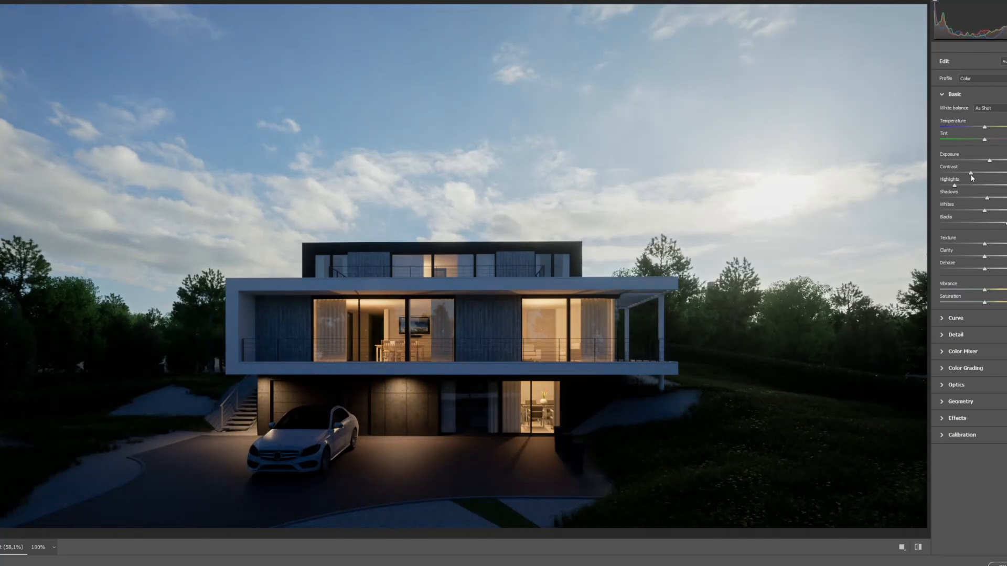
{"action": "left_click_drag", "start_coordinate": [987, 163], "coordinate": [986, 162]}
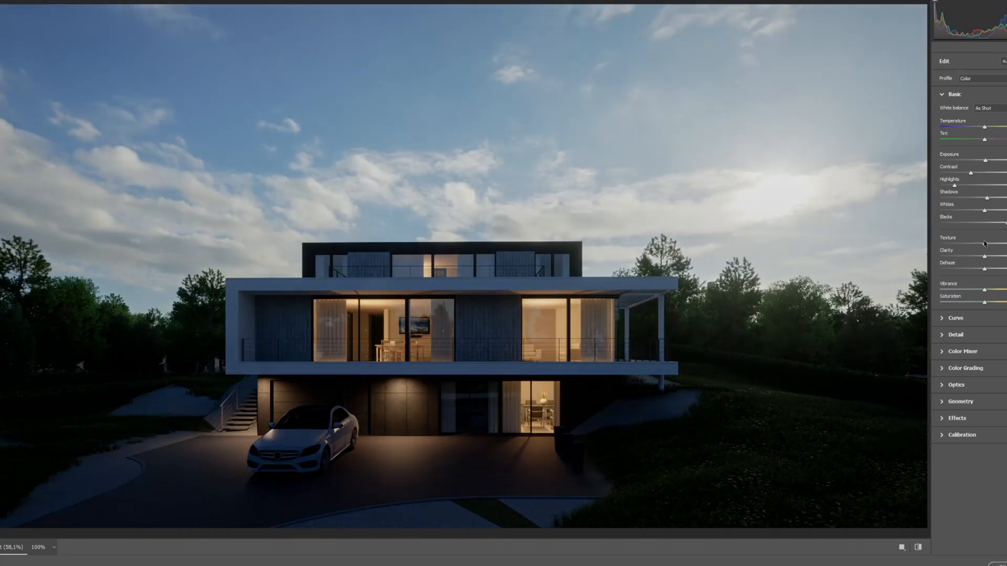
{"action": "left_click_drag", "start_coordinate": [984, 303], "coordinate": [979, 307]}
{"action": "left_click", "coordinate": [996, 562]}
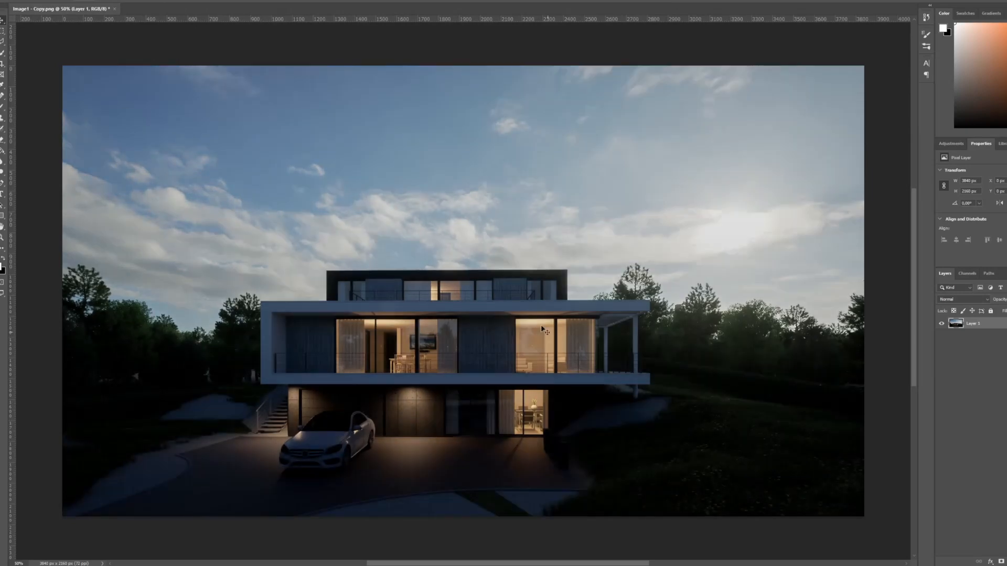
{"action": "scroll", "coordinate": [478, 322], "scroll_direction": "down", "scroll_amount": 3, "text": "alt"}
{"action": "scroll", "coordinate": [479, 340], "scroll_direction": "up", "scroll_amount": 3, "text": "alt"}
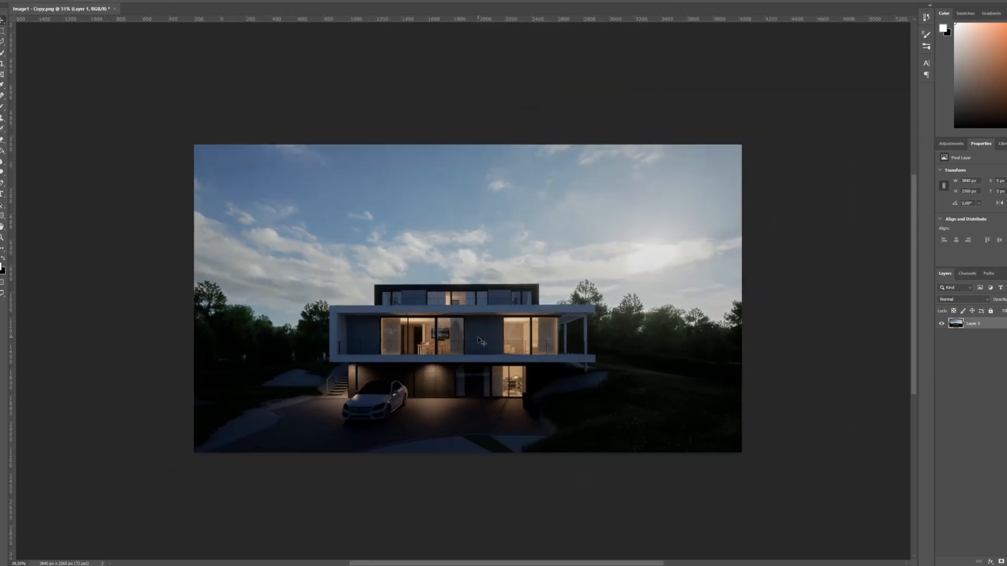